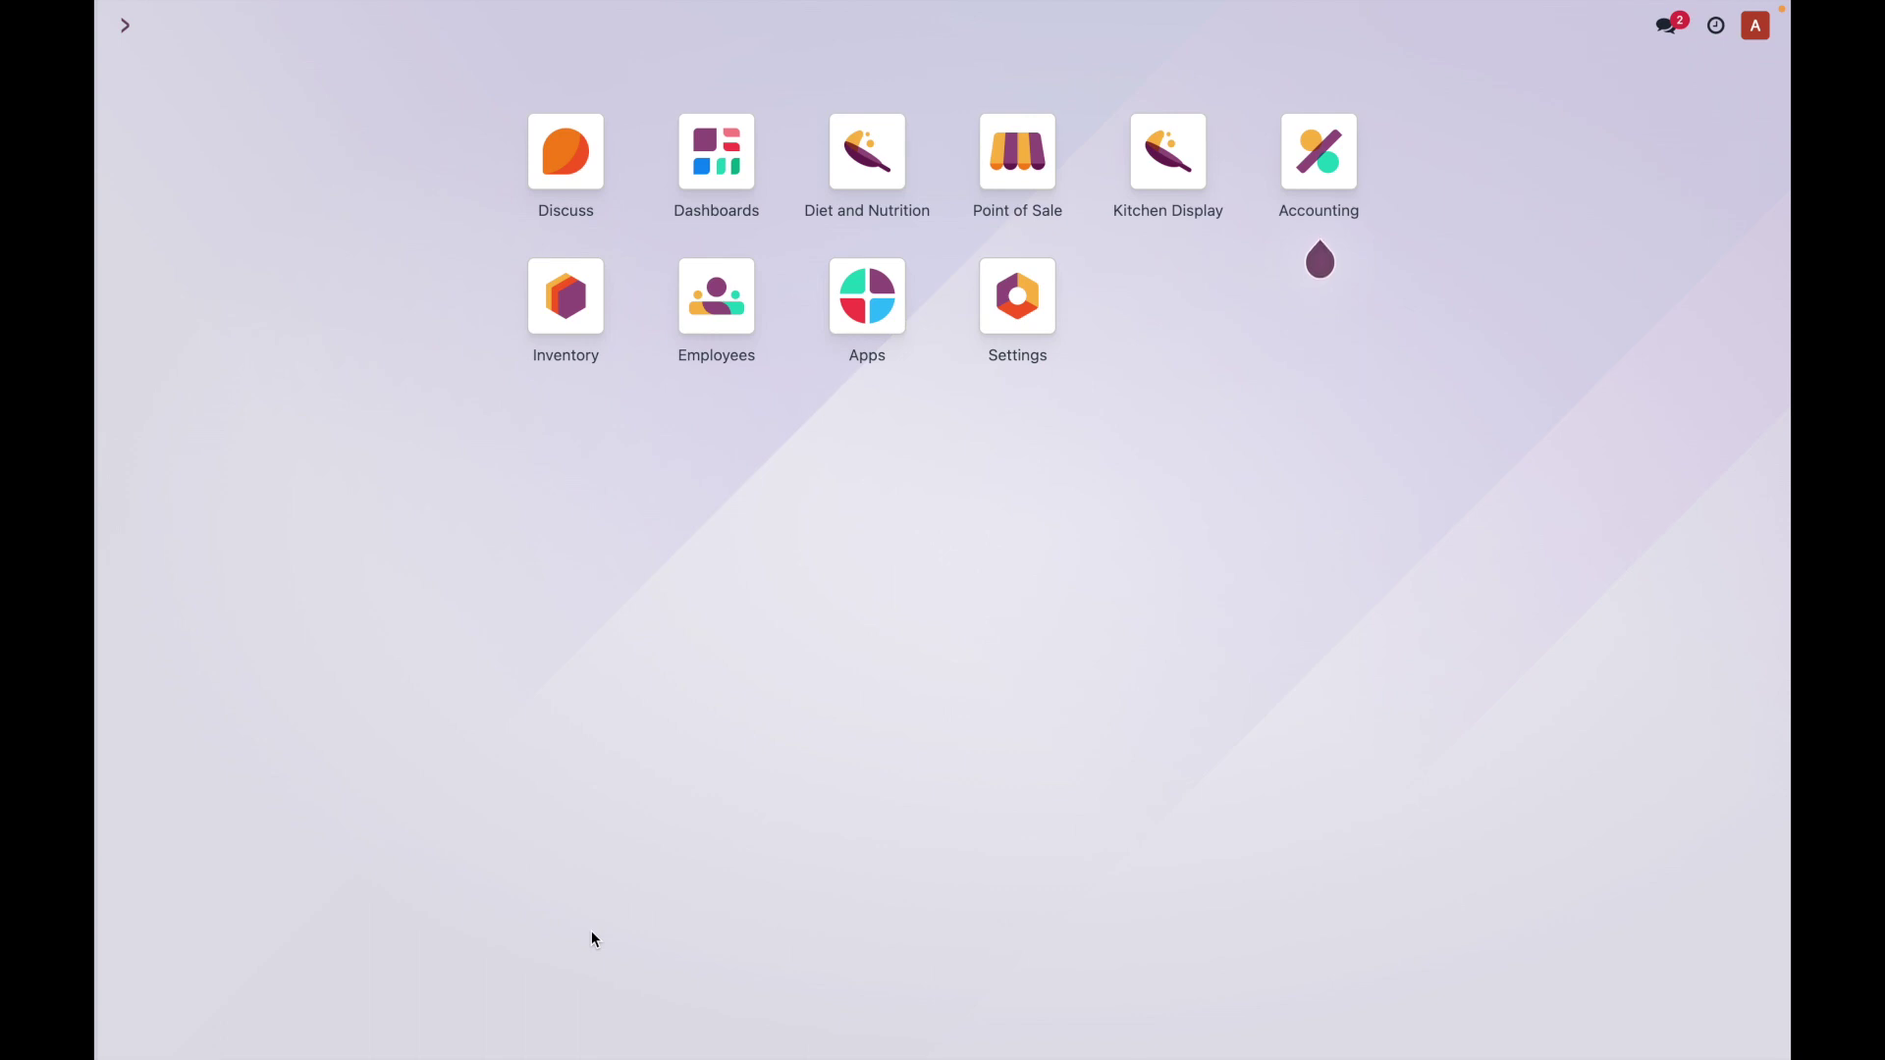
# Search the menus for journal-related pages by entering '/ jounr' in the command palette
pyautogui.write('jounr')
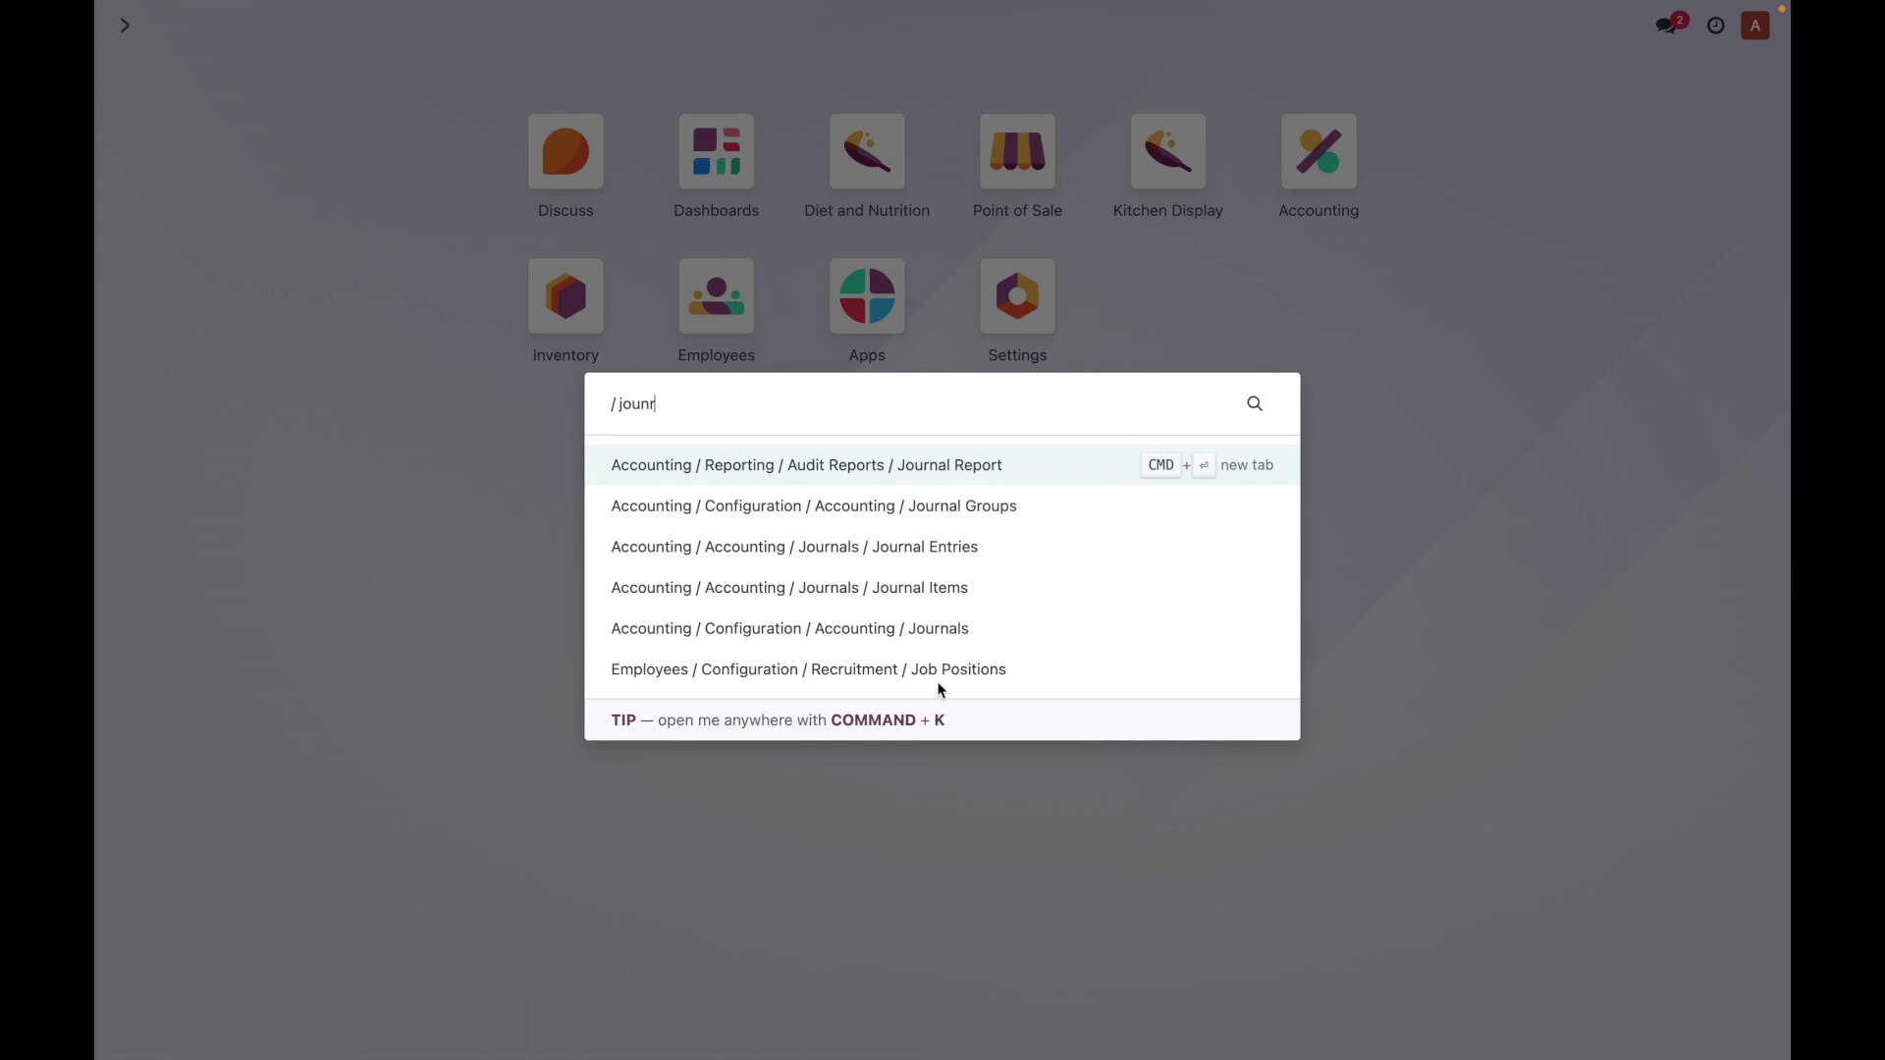
# Create and save a new Cash-type journal named Petty Cash
pyautogui.click(964, 628)
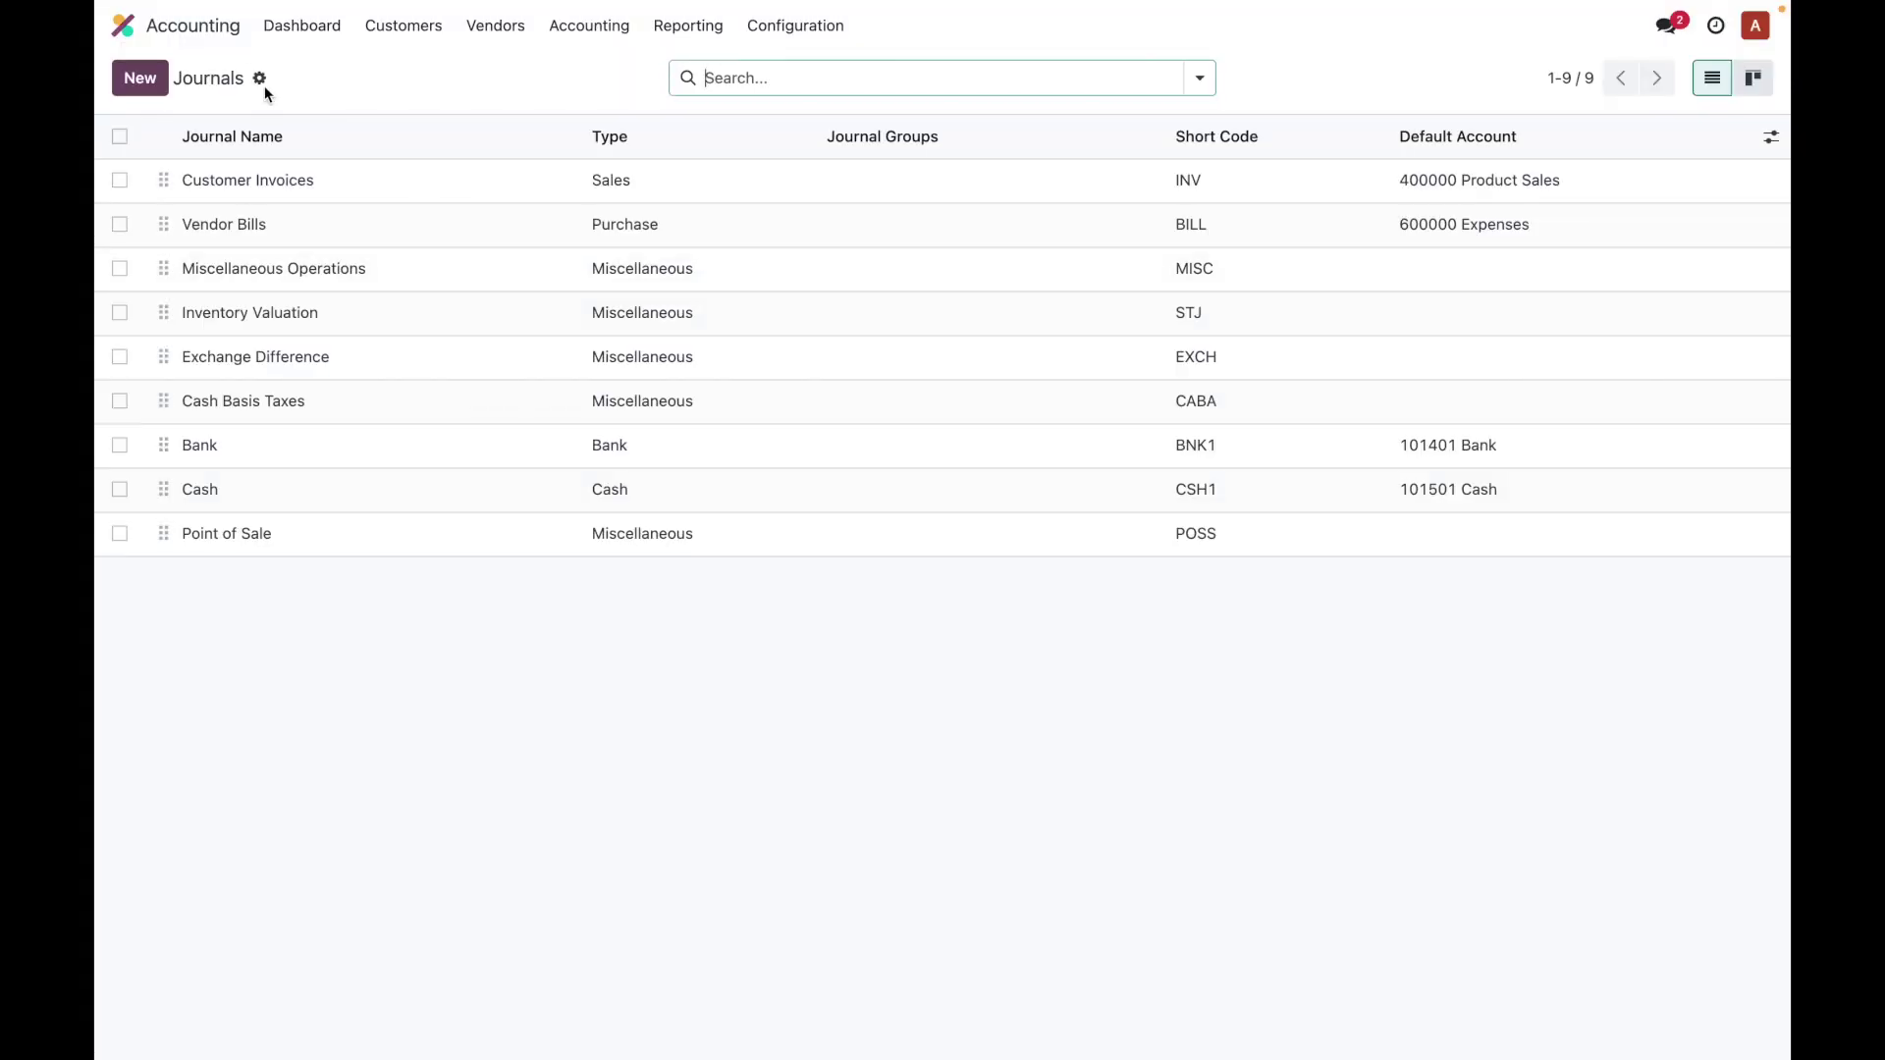
pyautogui.click(138, 78)
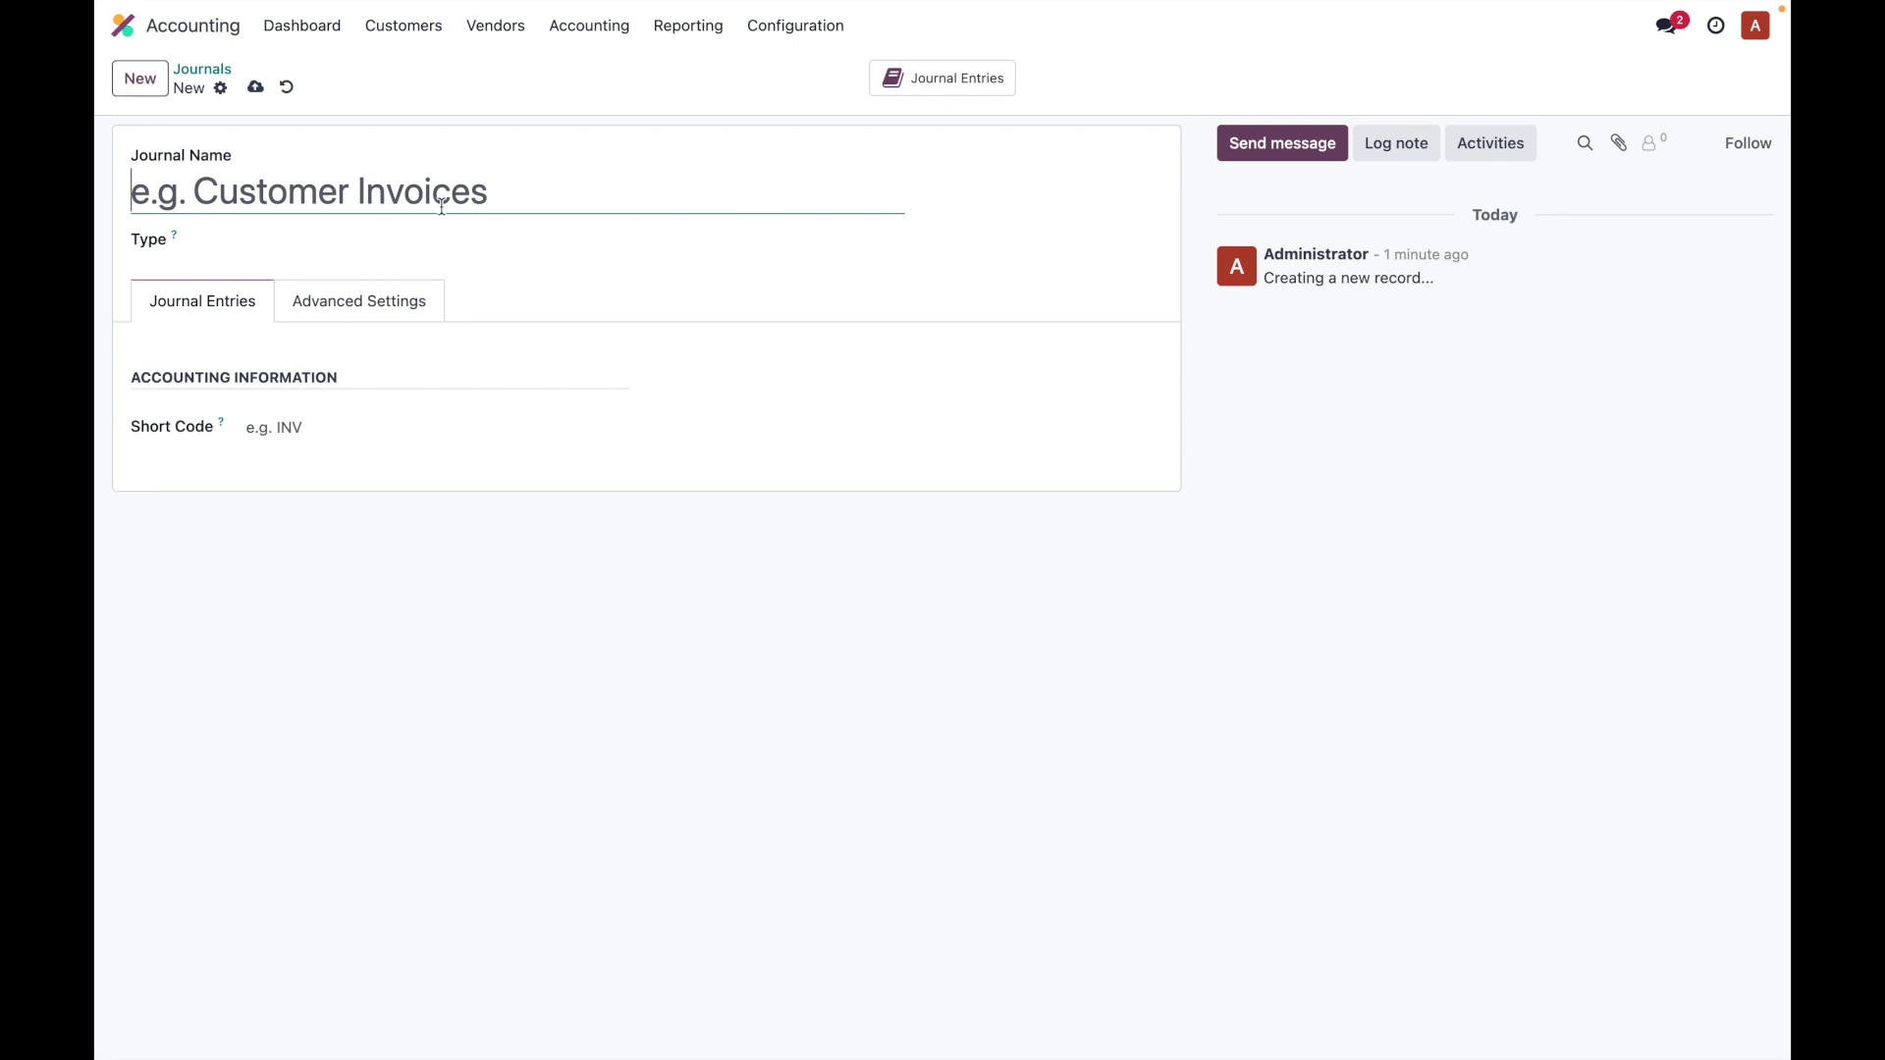
pyautogui.write('Petty ')
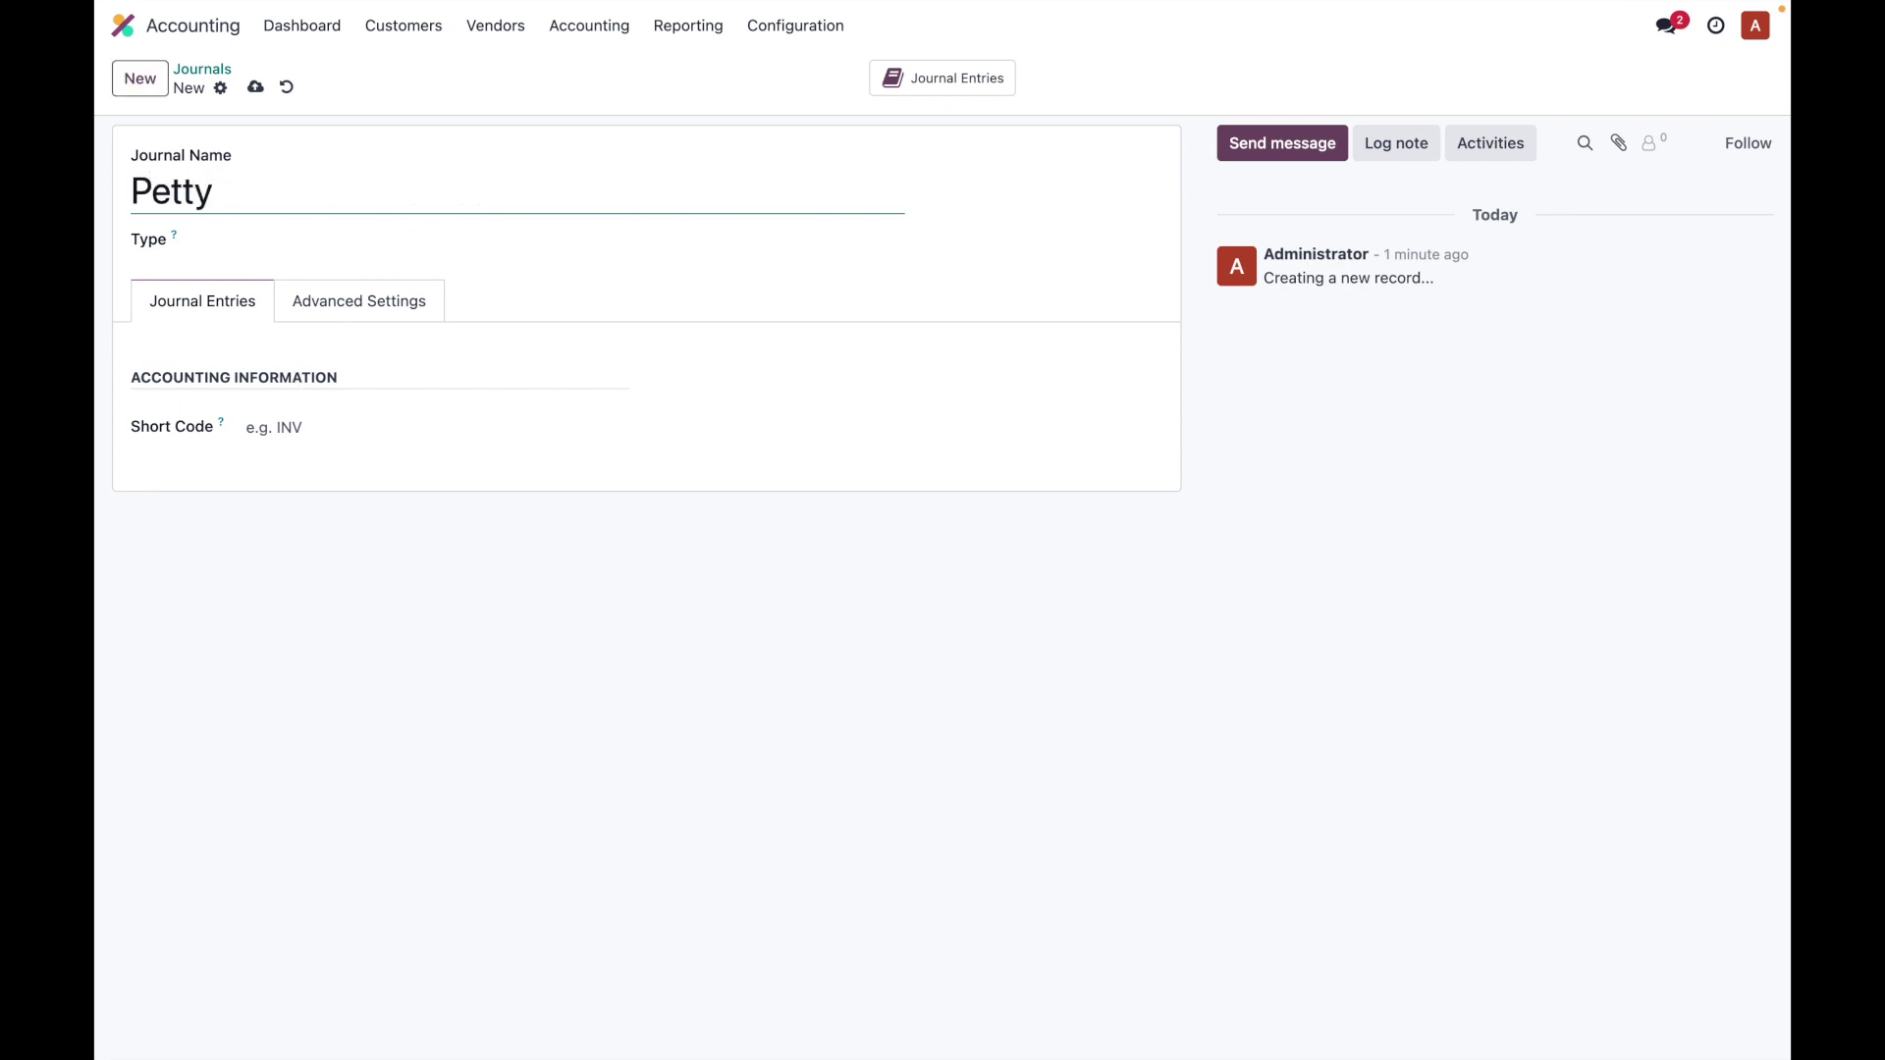
pyautogui.write('Cash')
pyautogui.click(428, 239)
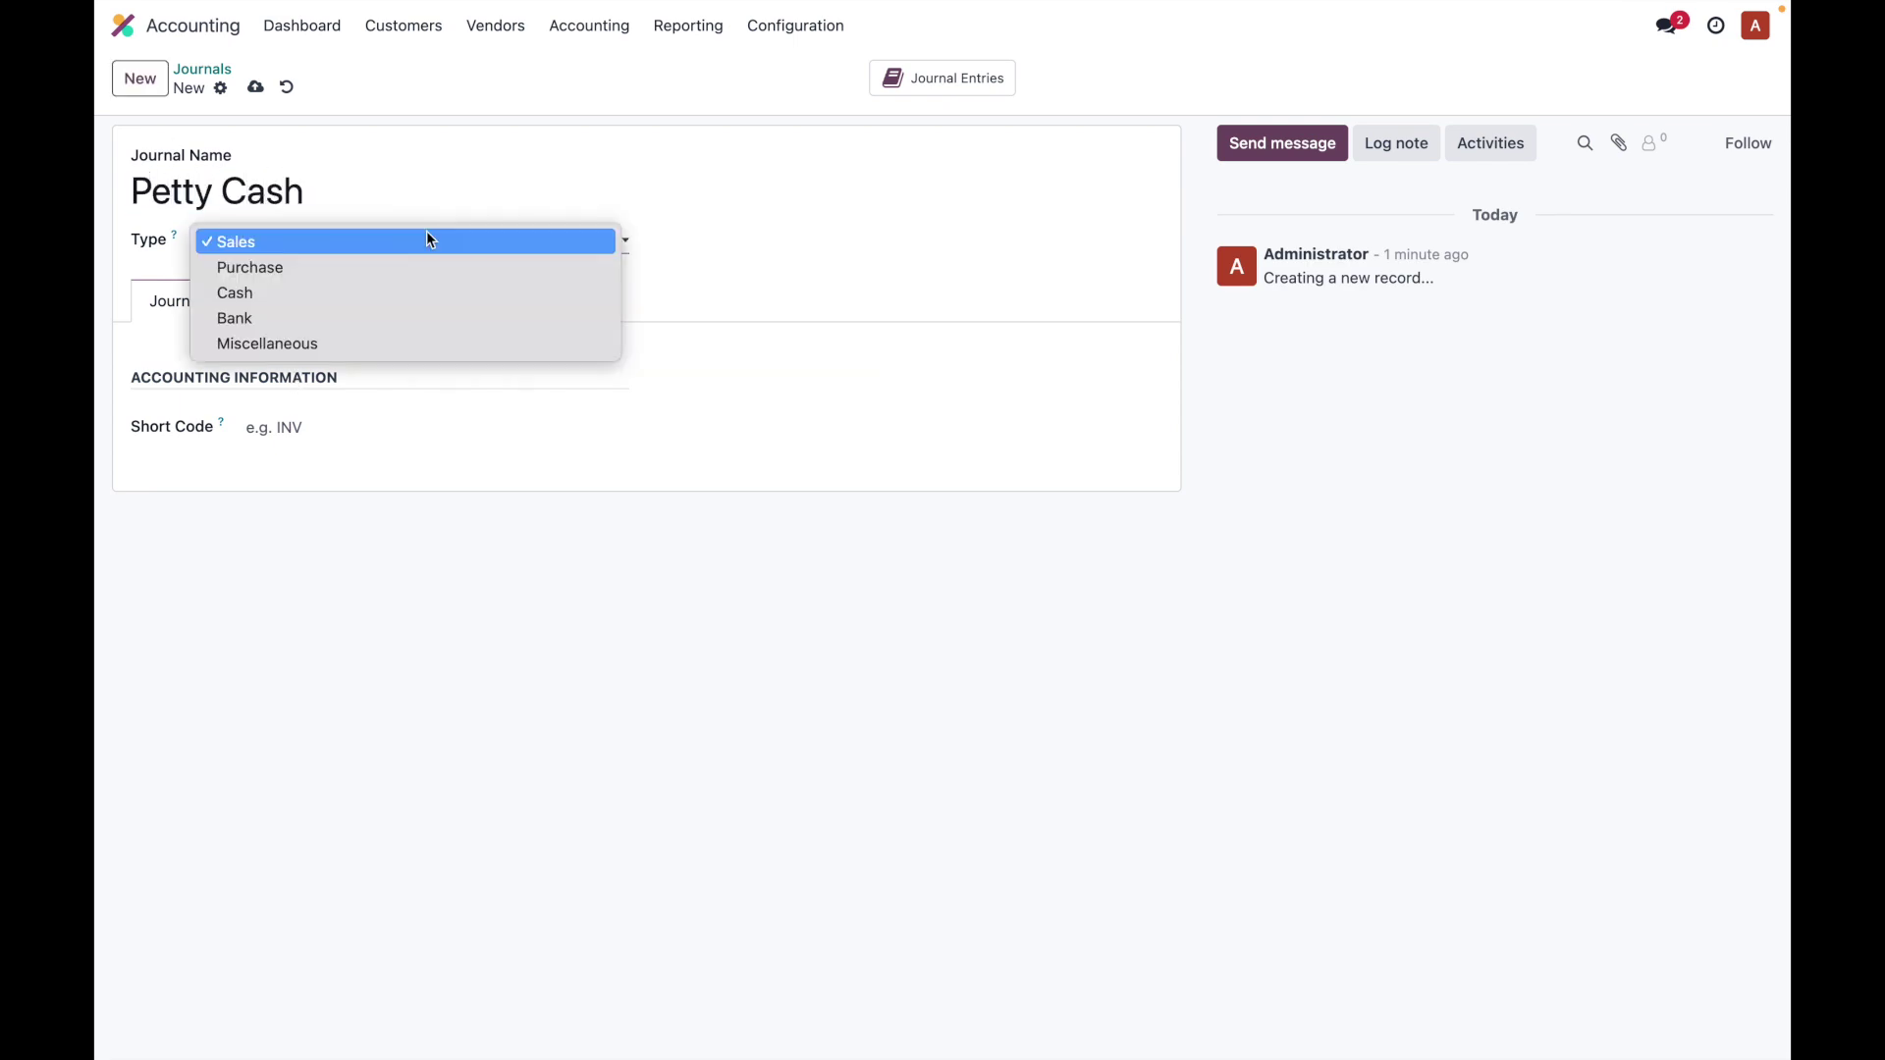
pyautogui.click(450, 294)
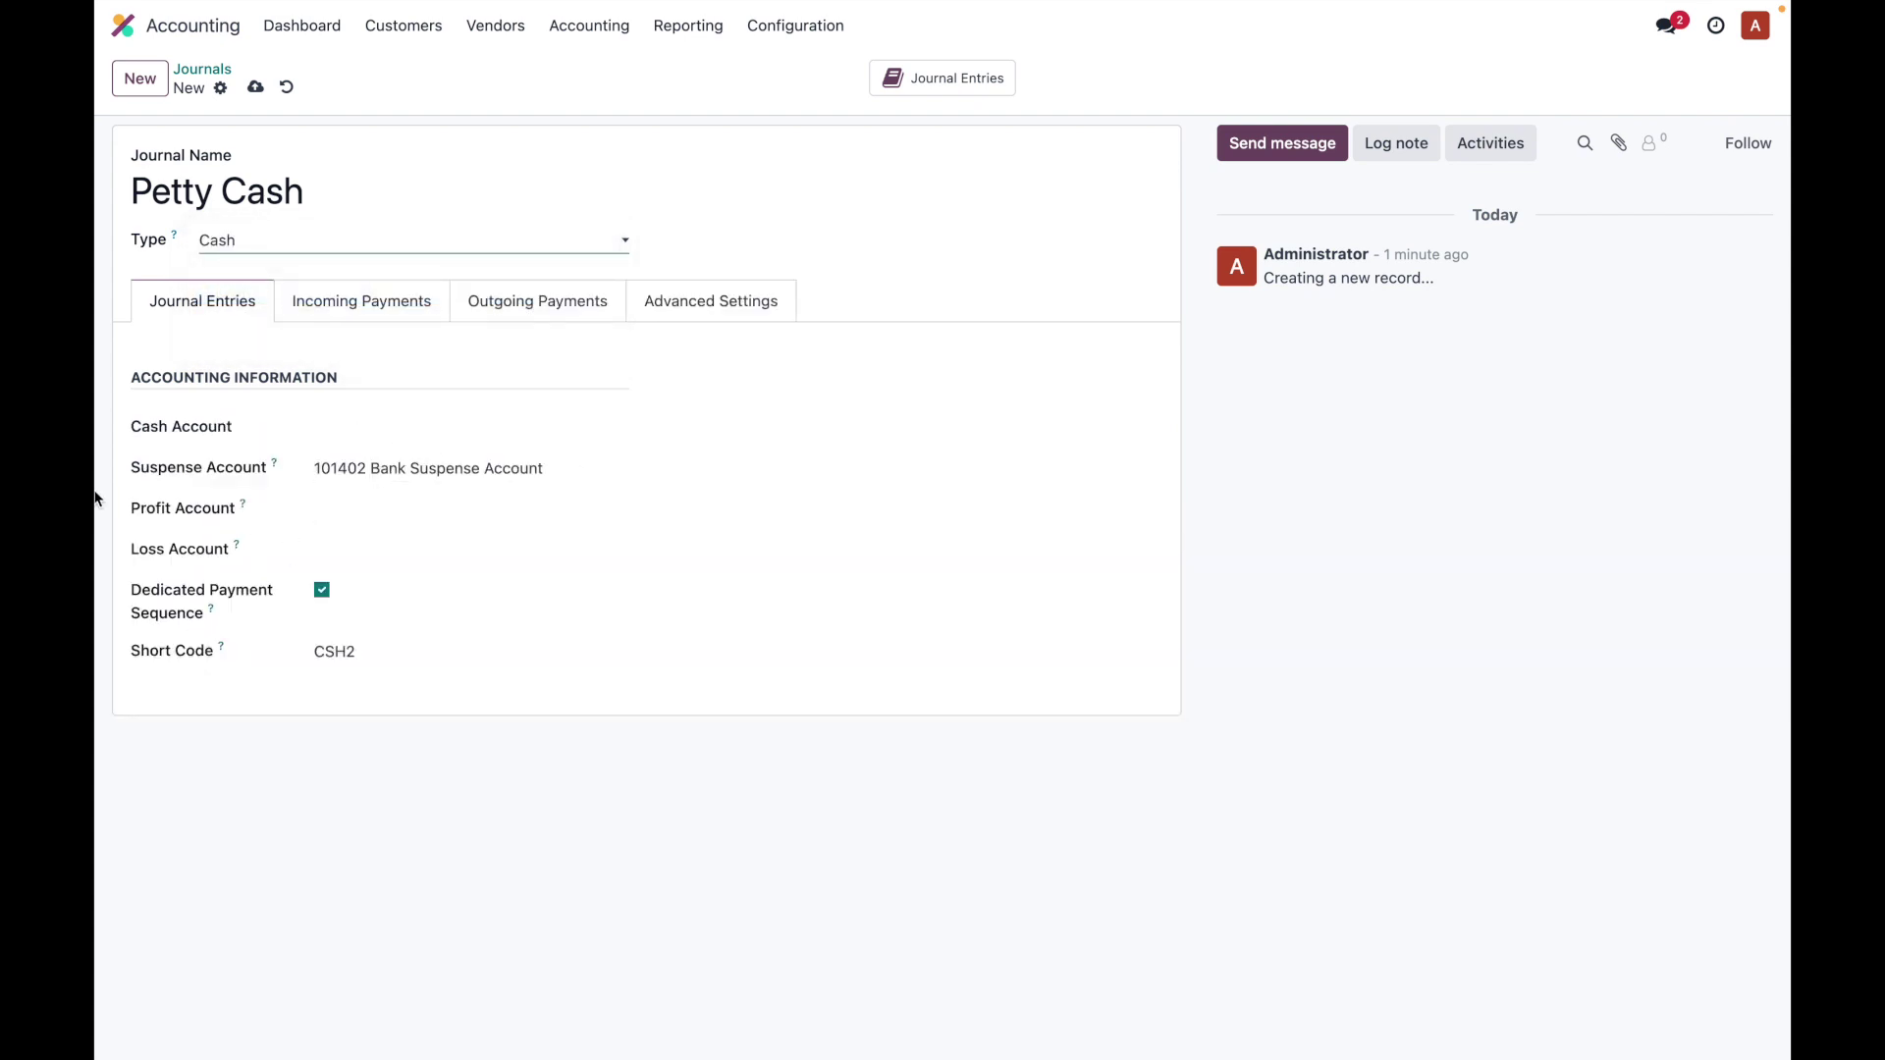
pyautogui.click(258, 86)
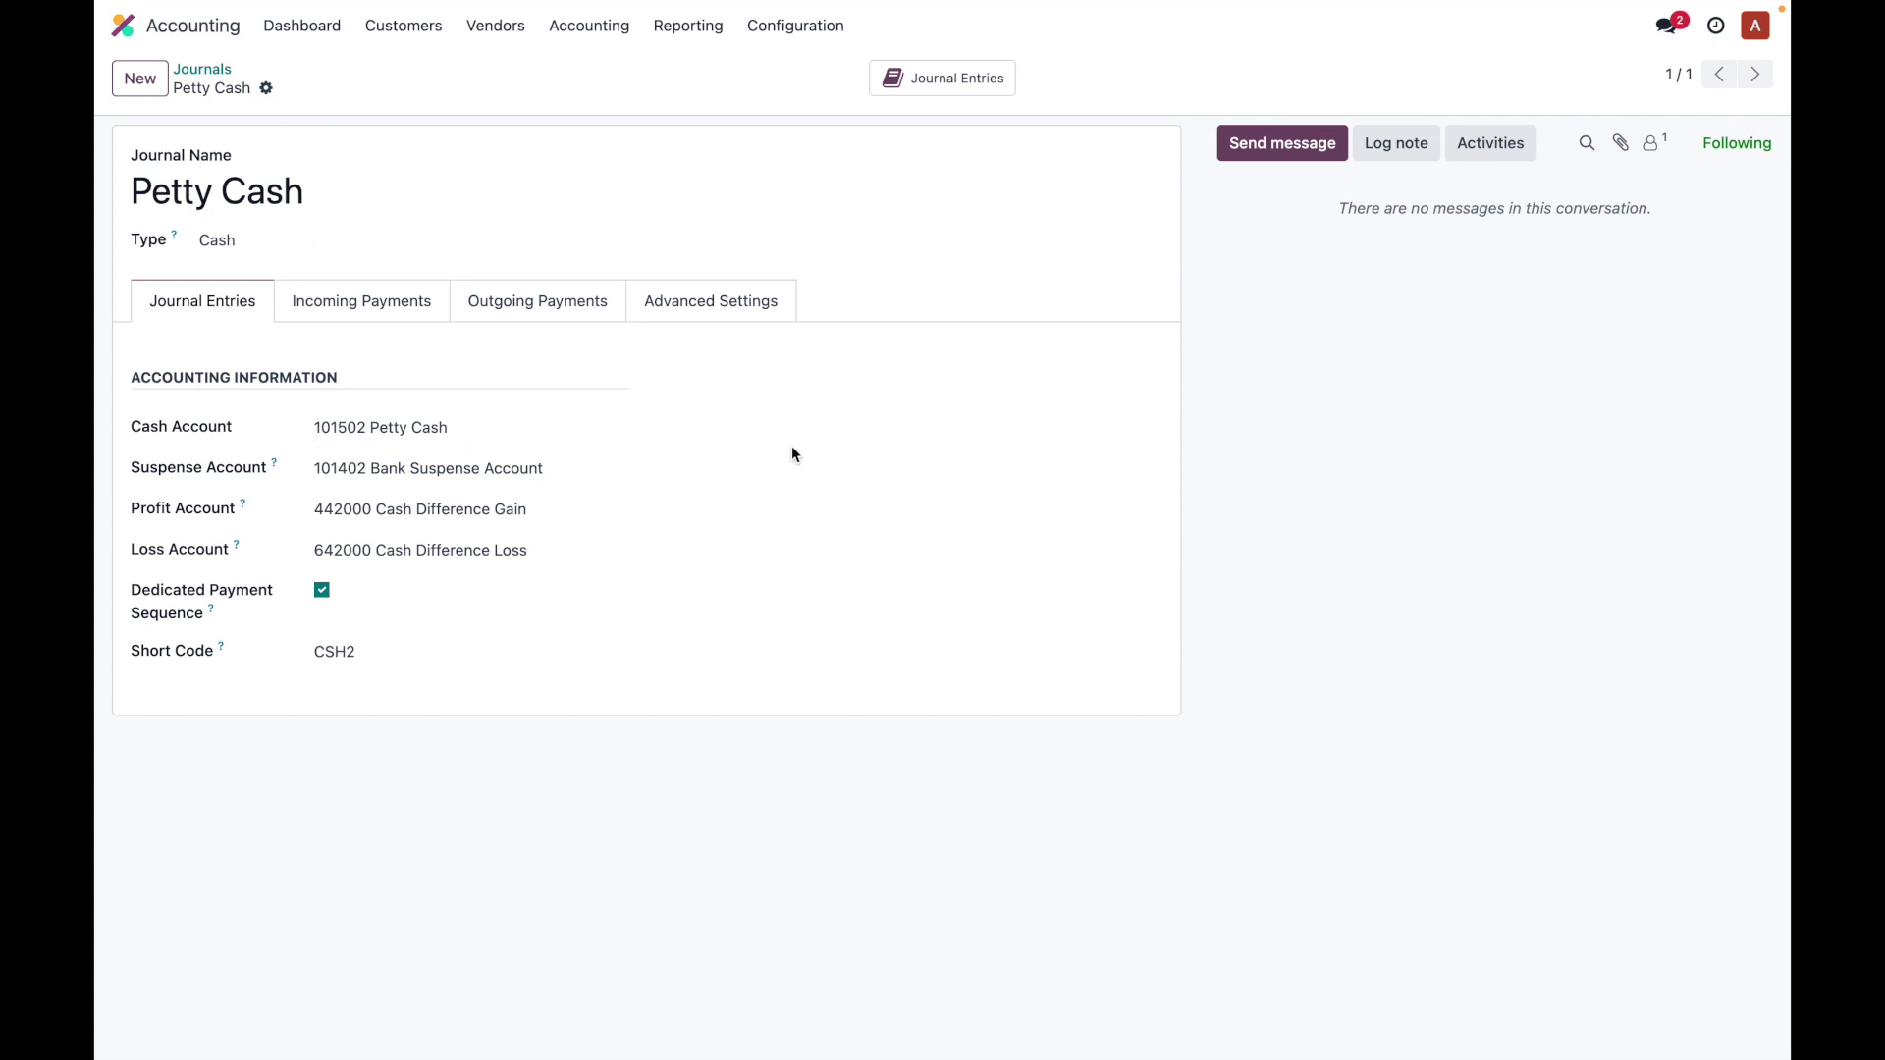
# Open the Accounting dashboard and permanently hide its onboarding tips ('Get them out of my sight!')
pyautogui.click(122, 37)
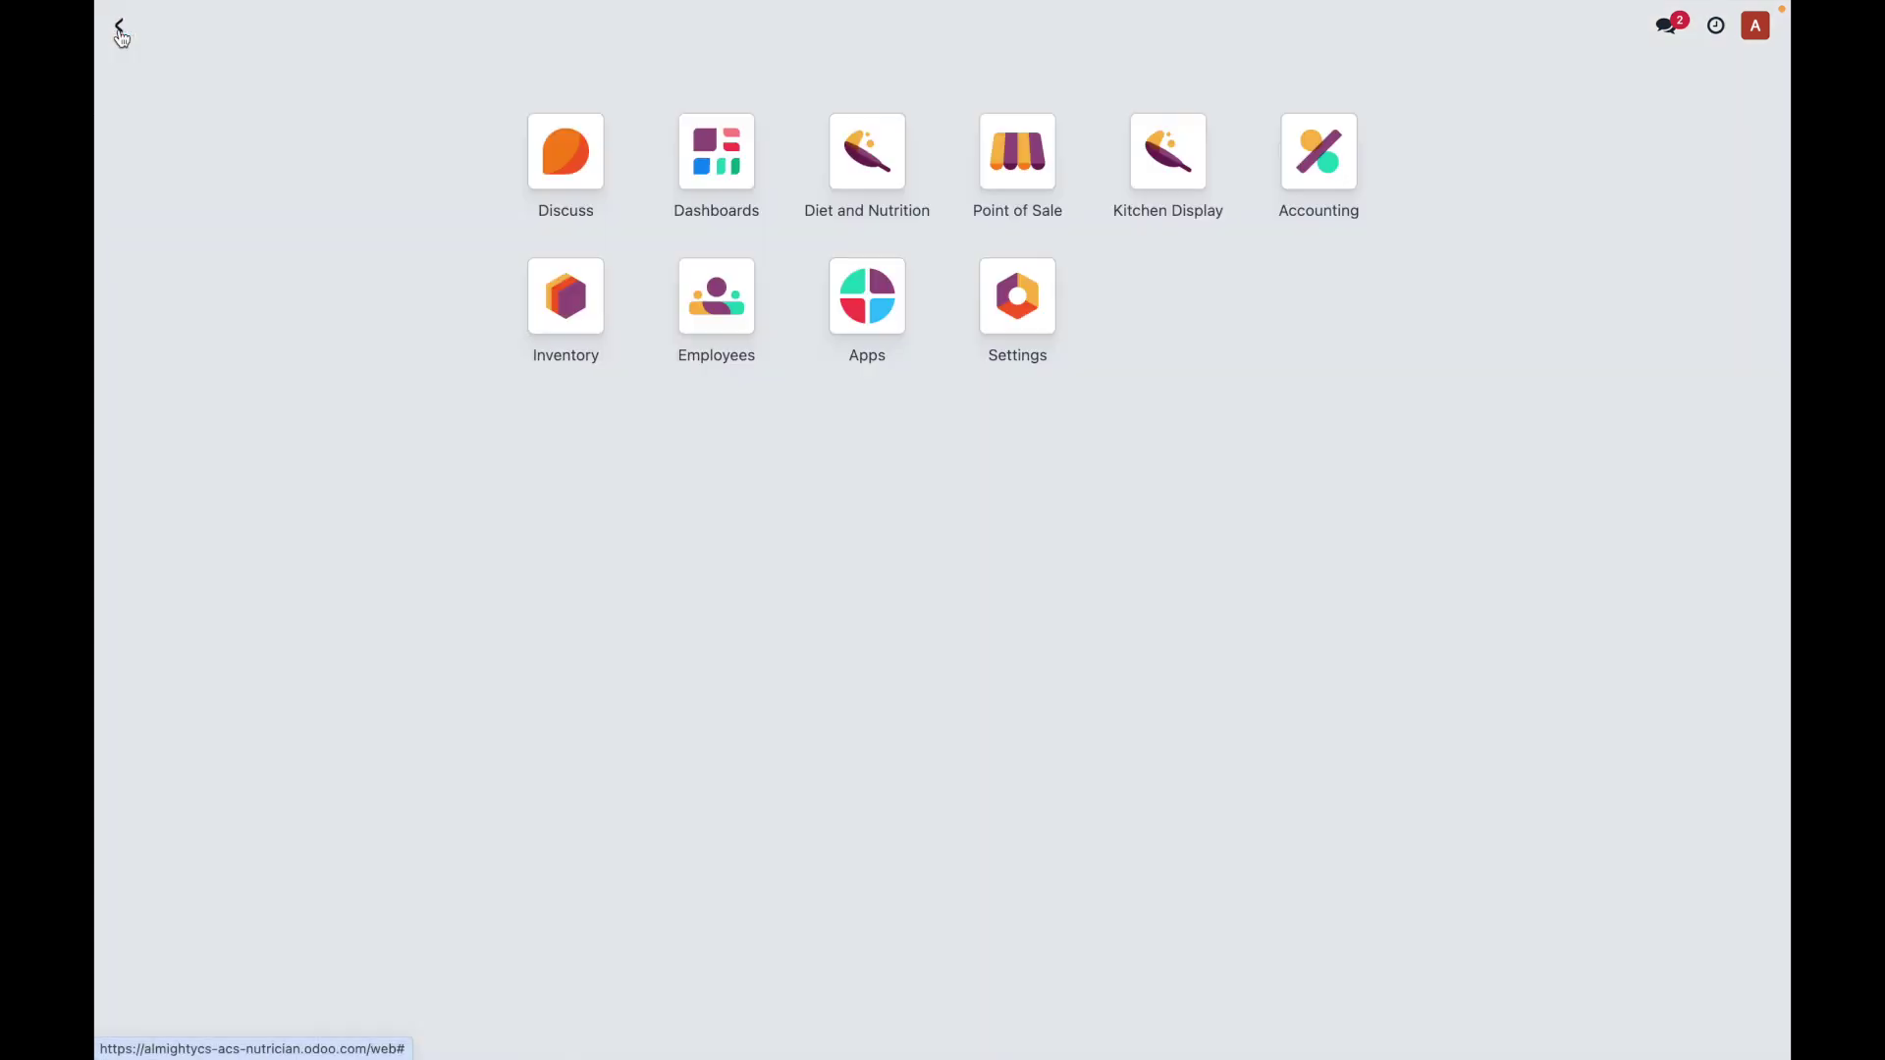
pyautogui.click(1319, 157)
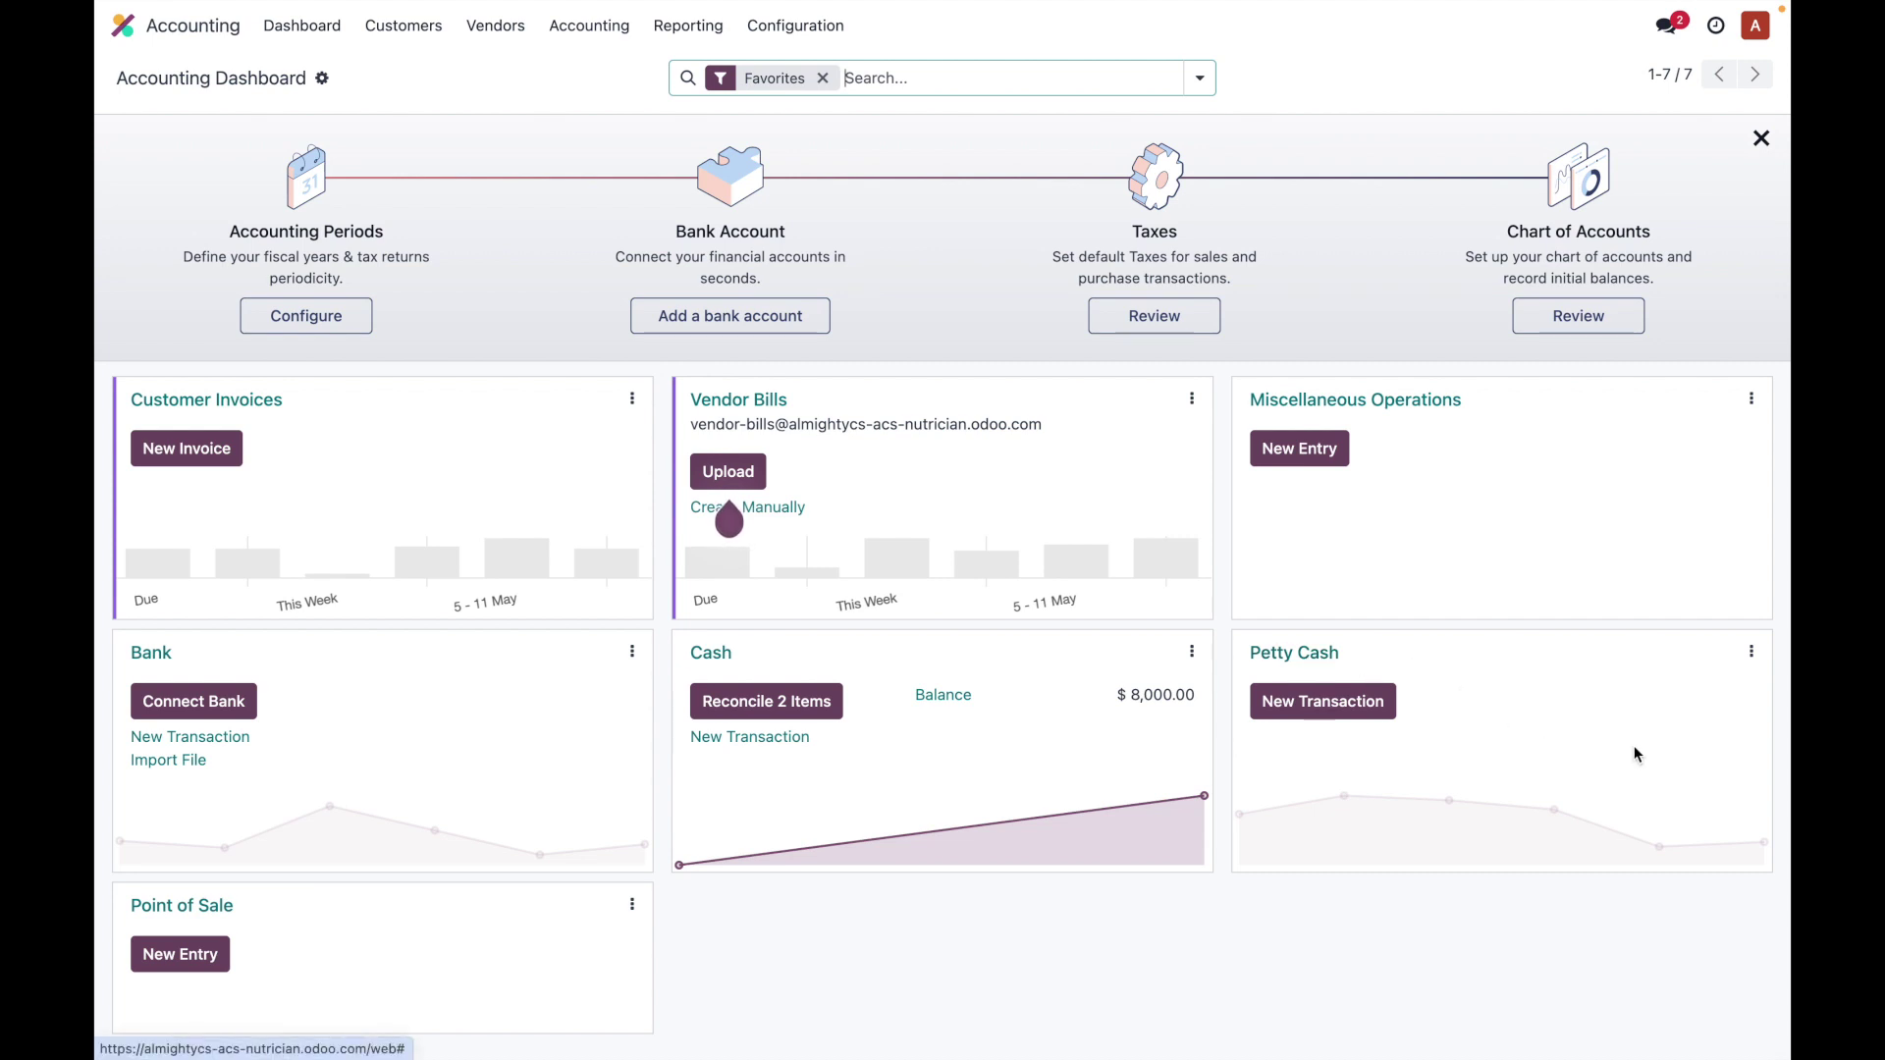
pyautogui.click(1761, 139)
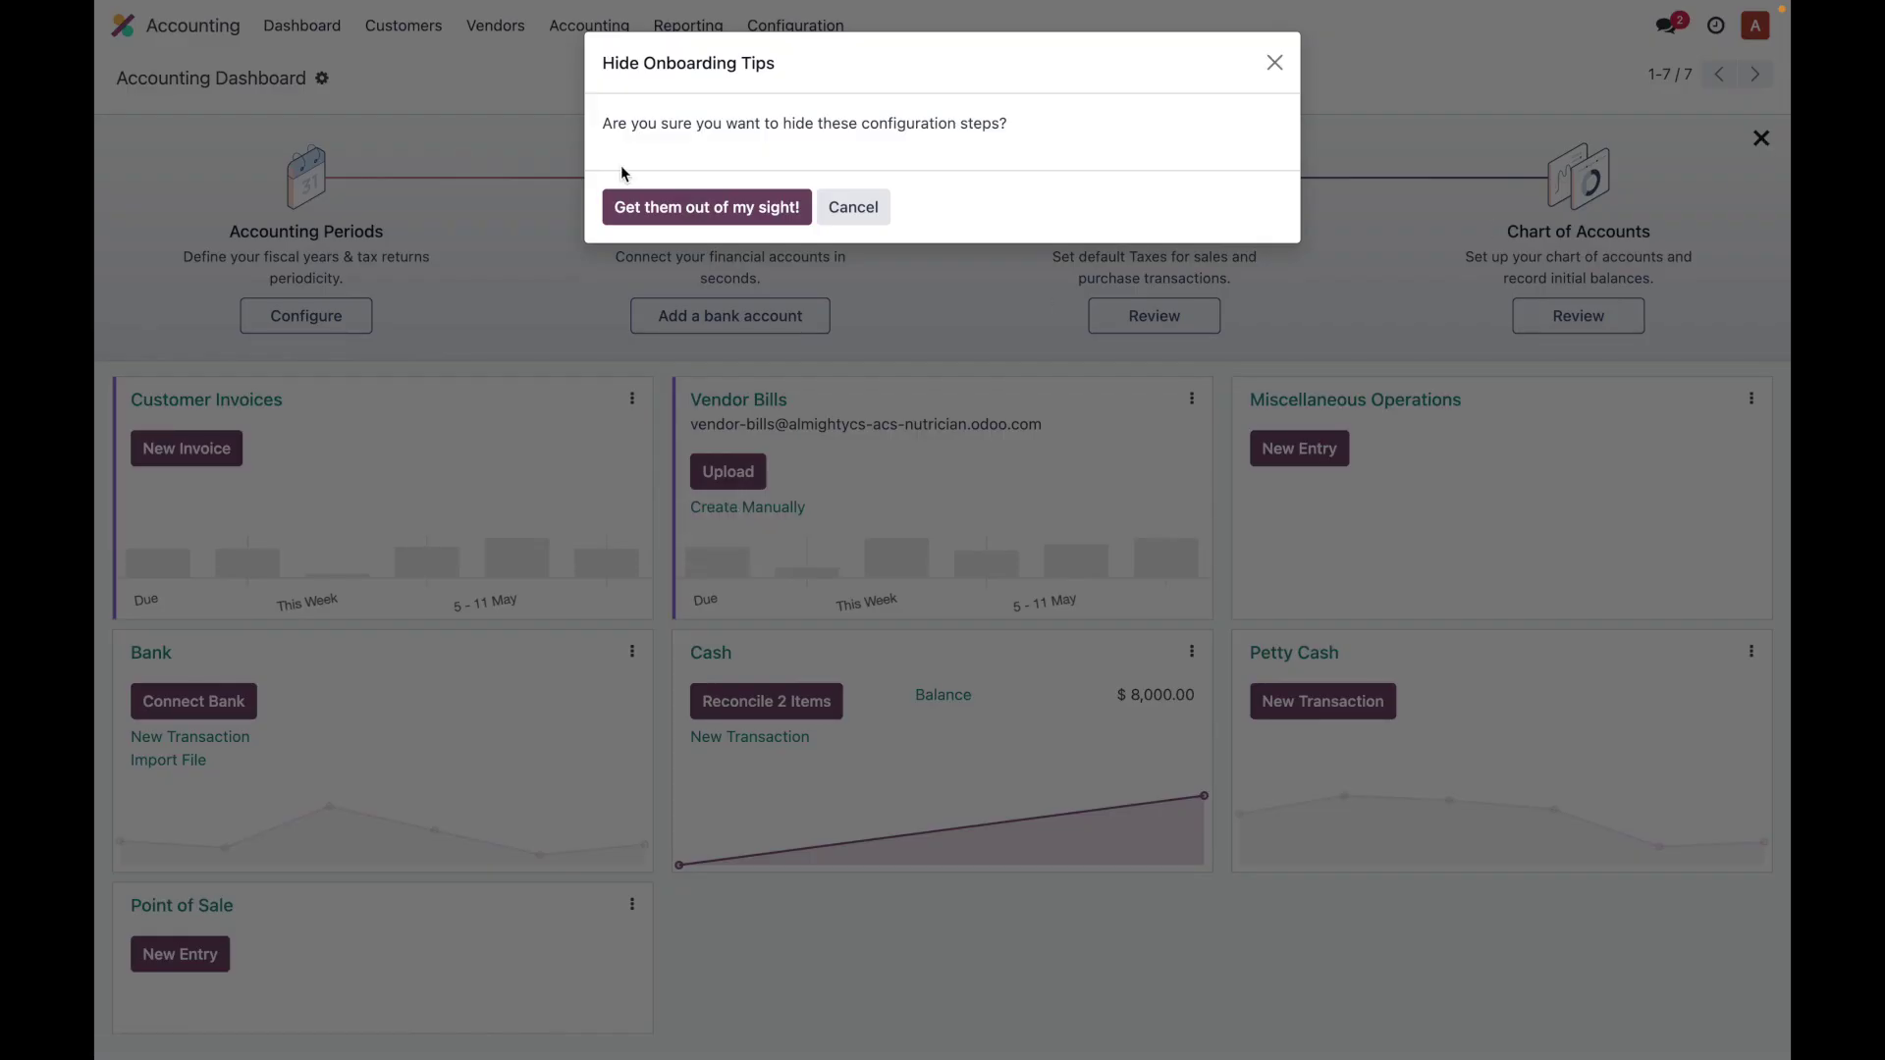
pyautogui.click(678, 207)
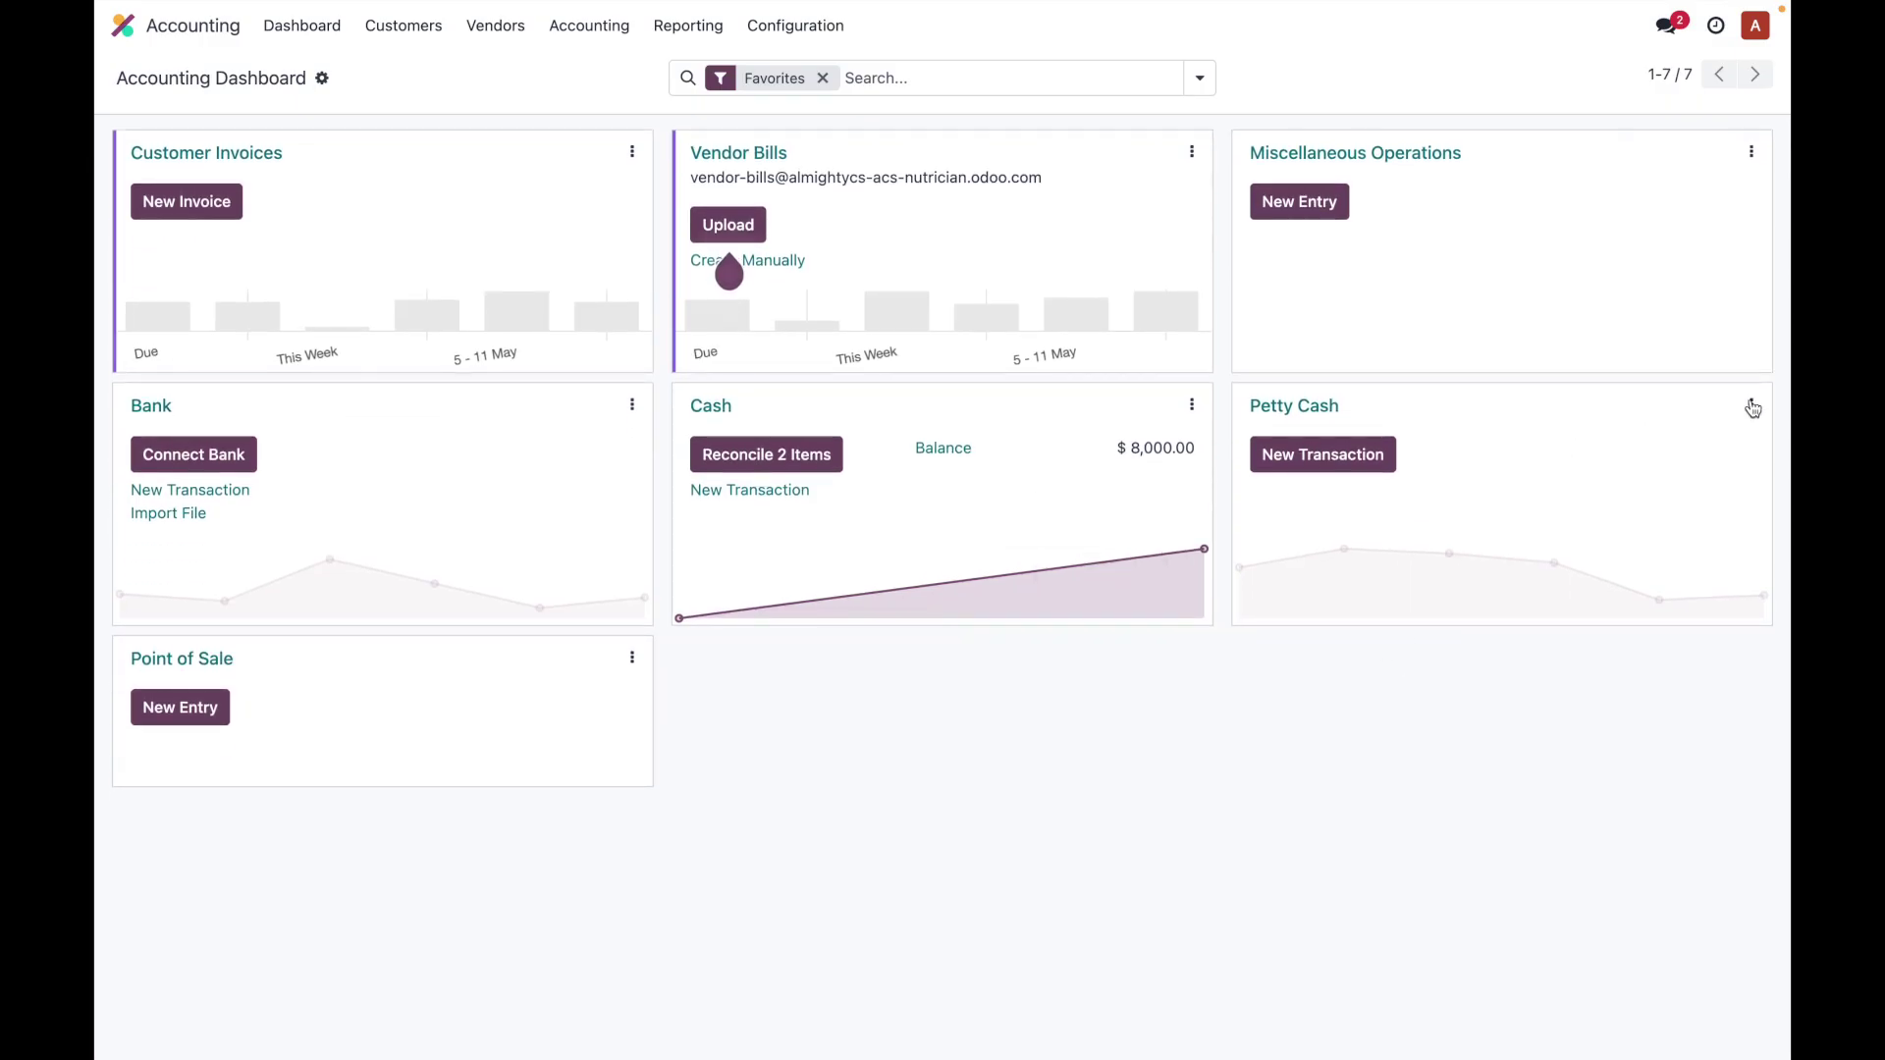
pyautogui.click(1752, 406)
# Add a 10,000 Petty Cash transaction labelled 'received Amount from Bank', save it, and return to the dashboard
pyautogui.click(1751, 406)
pyautogui.click(1752, 406)
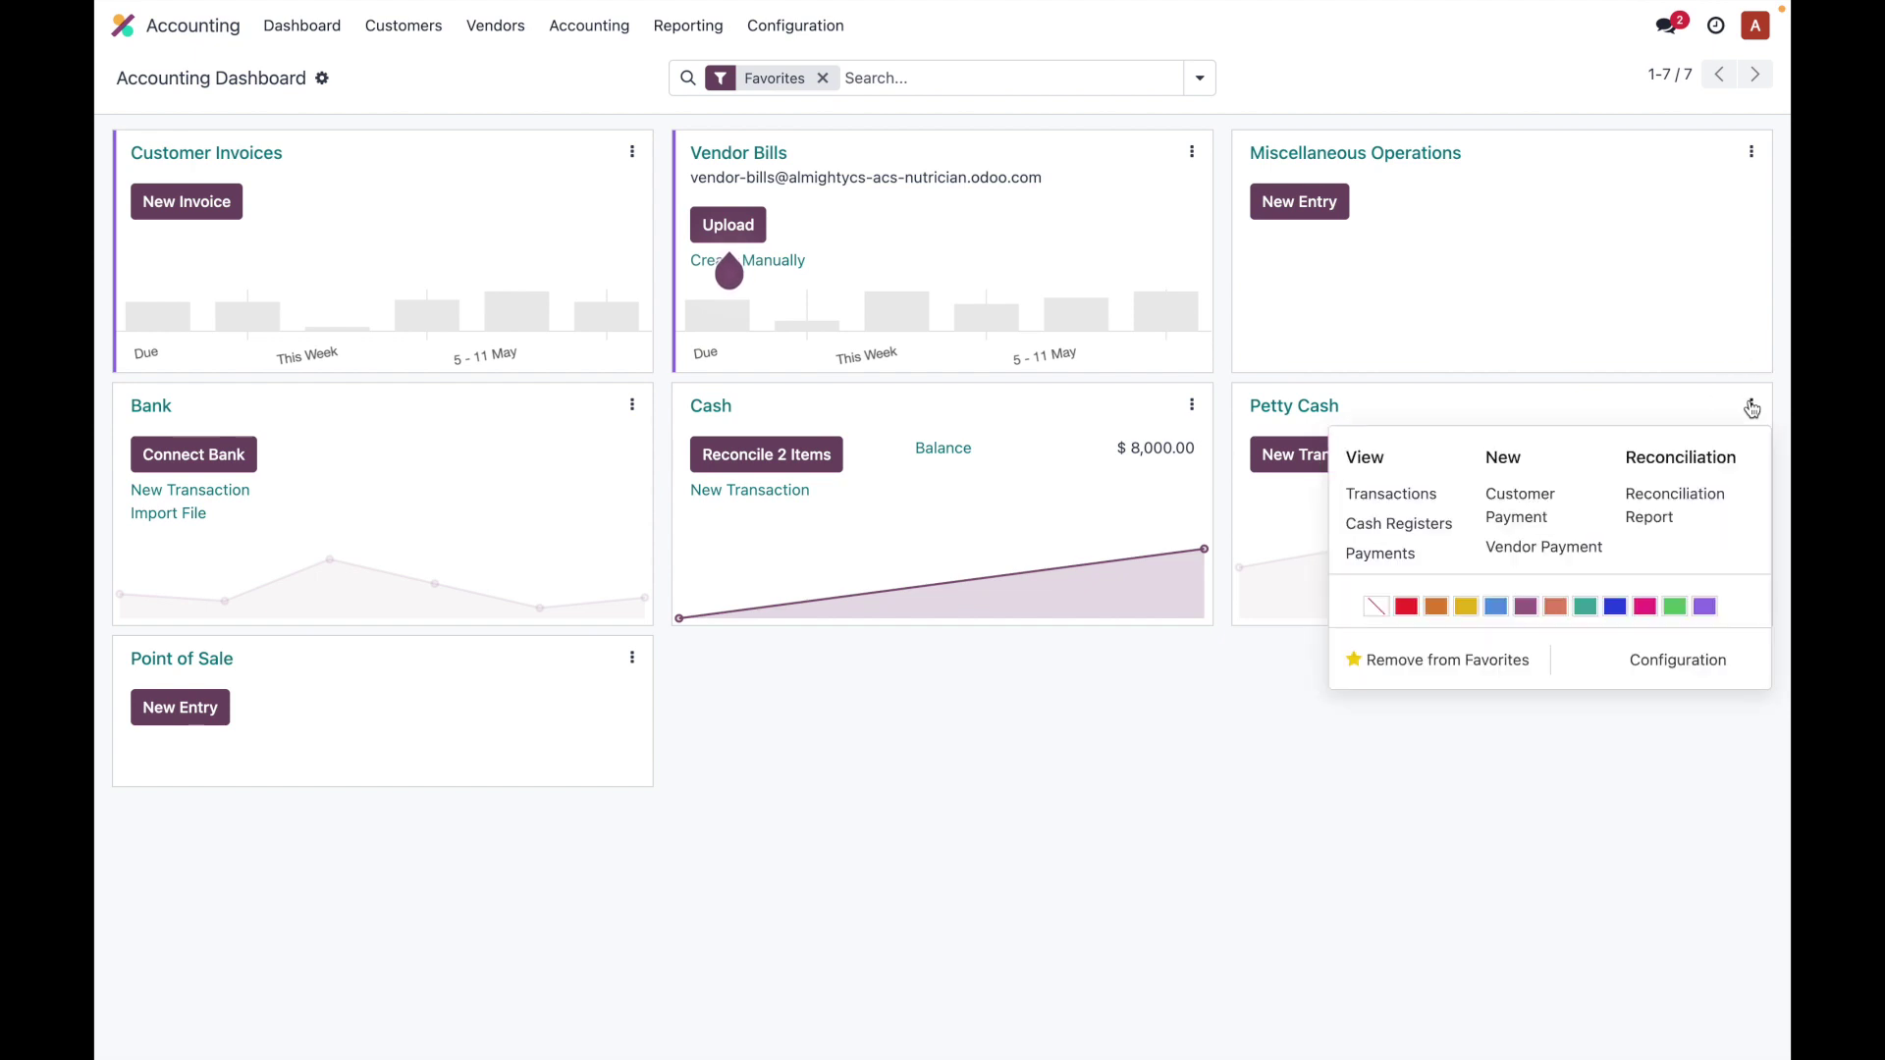
pyautogui.click(1411, 502)
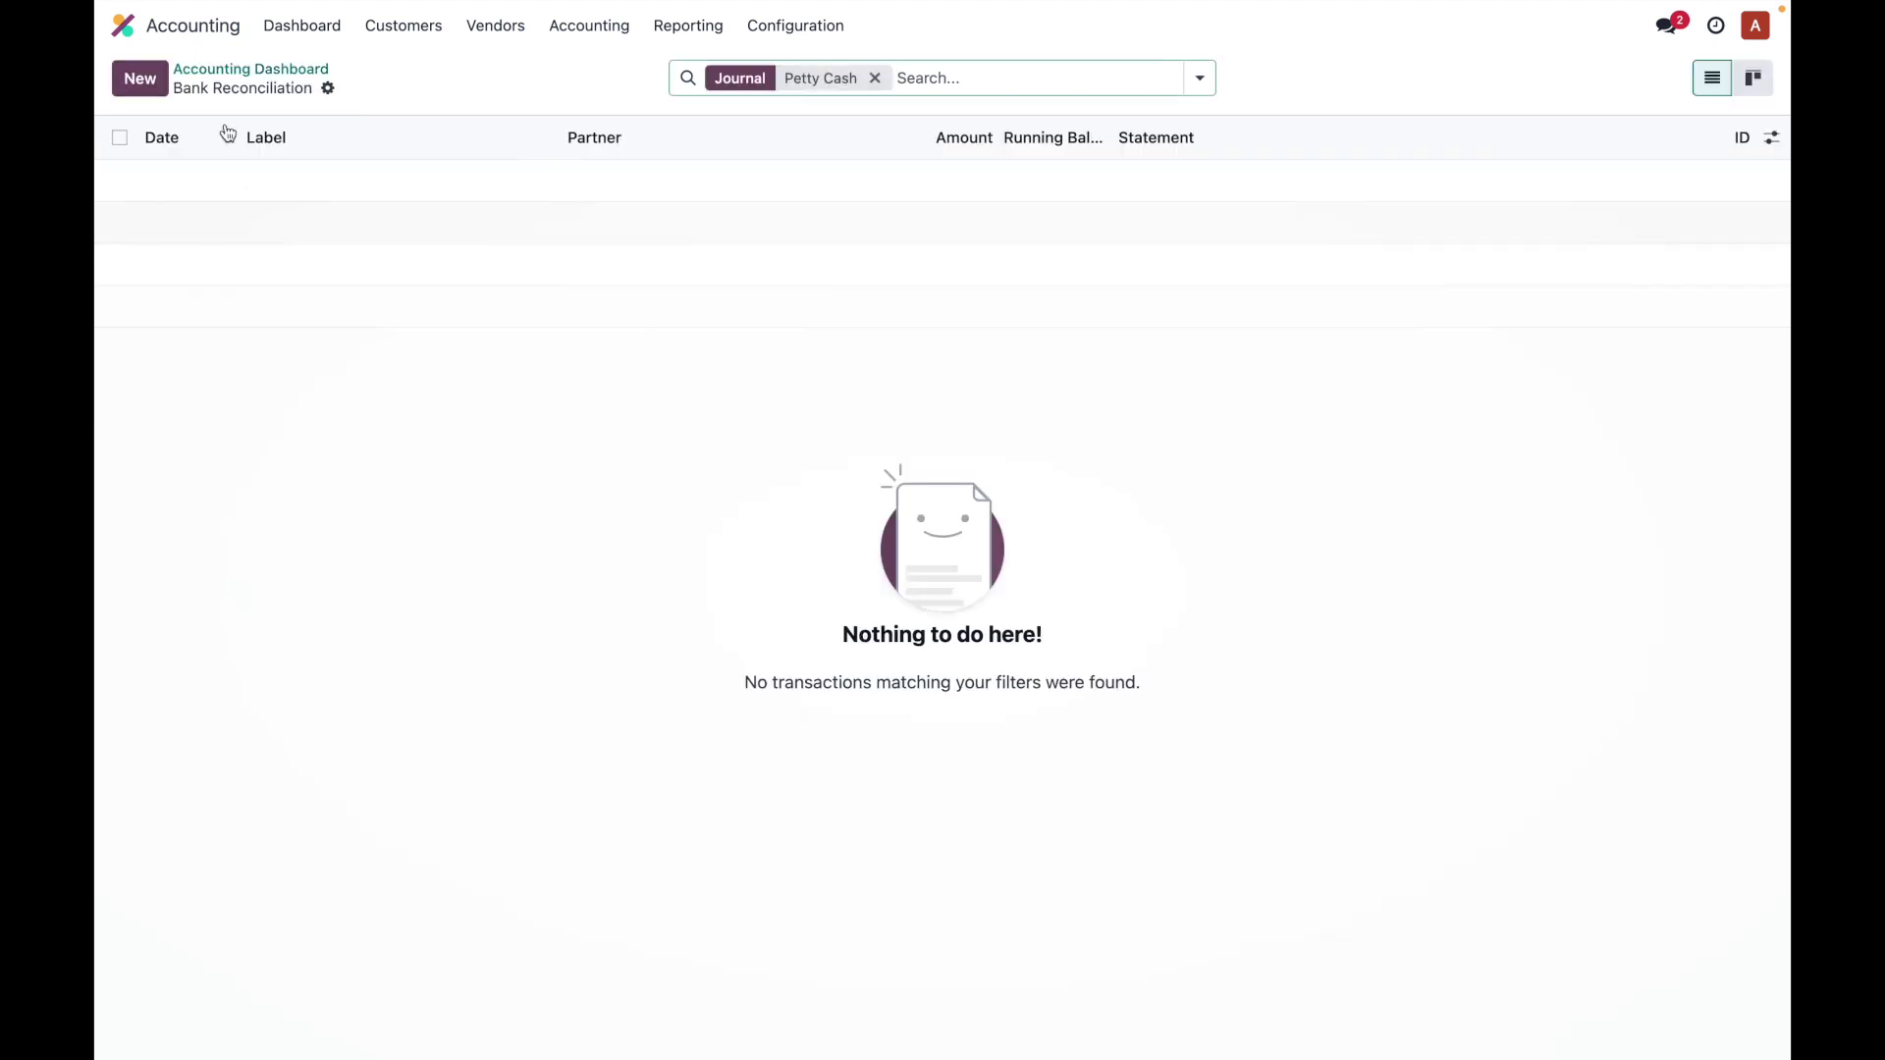
pyautogui.click(140, 80)
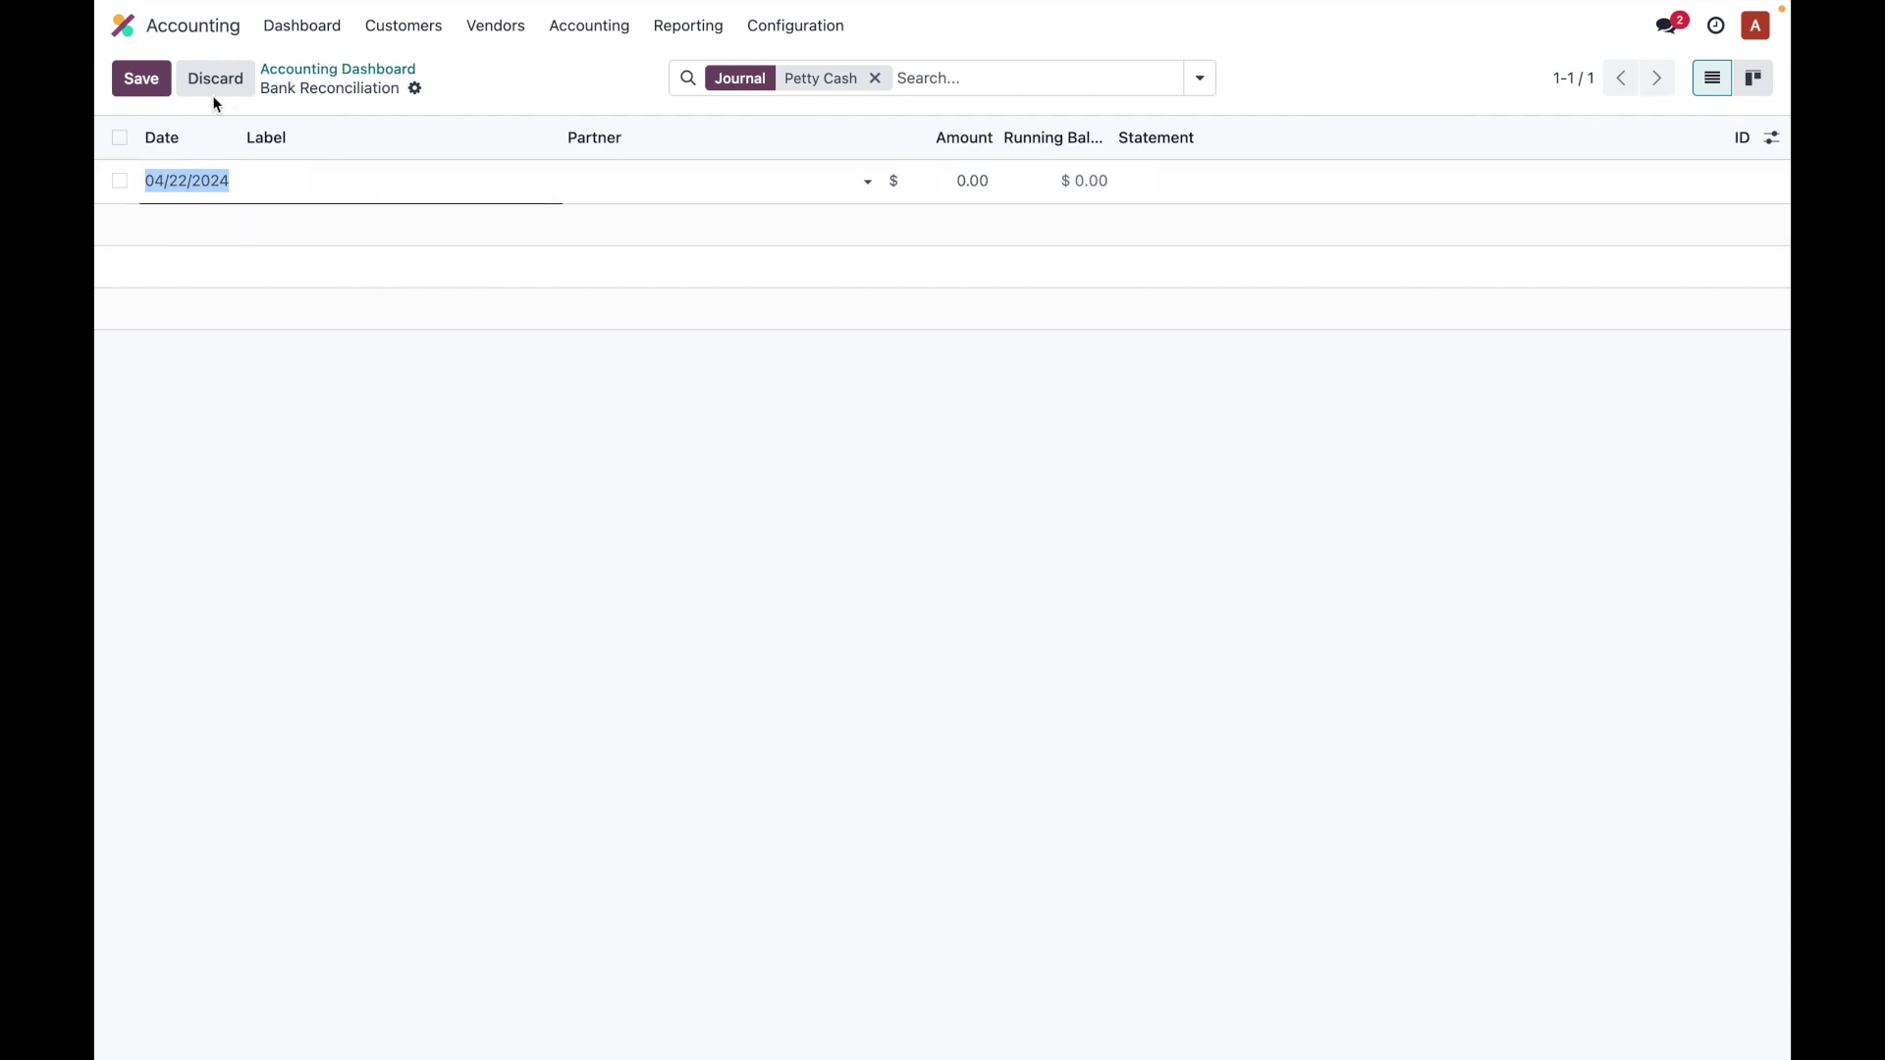
pyautogui.click(347, 185)
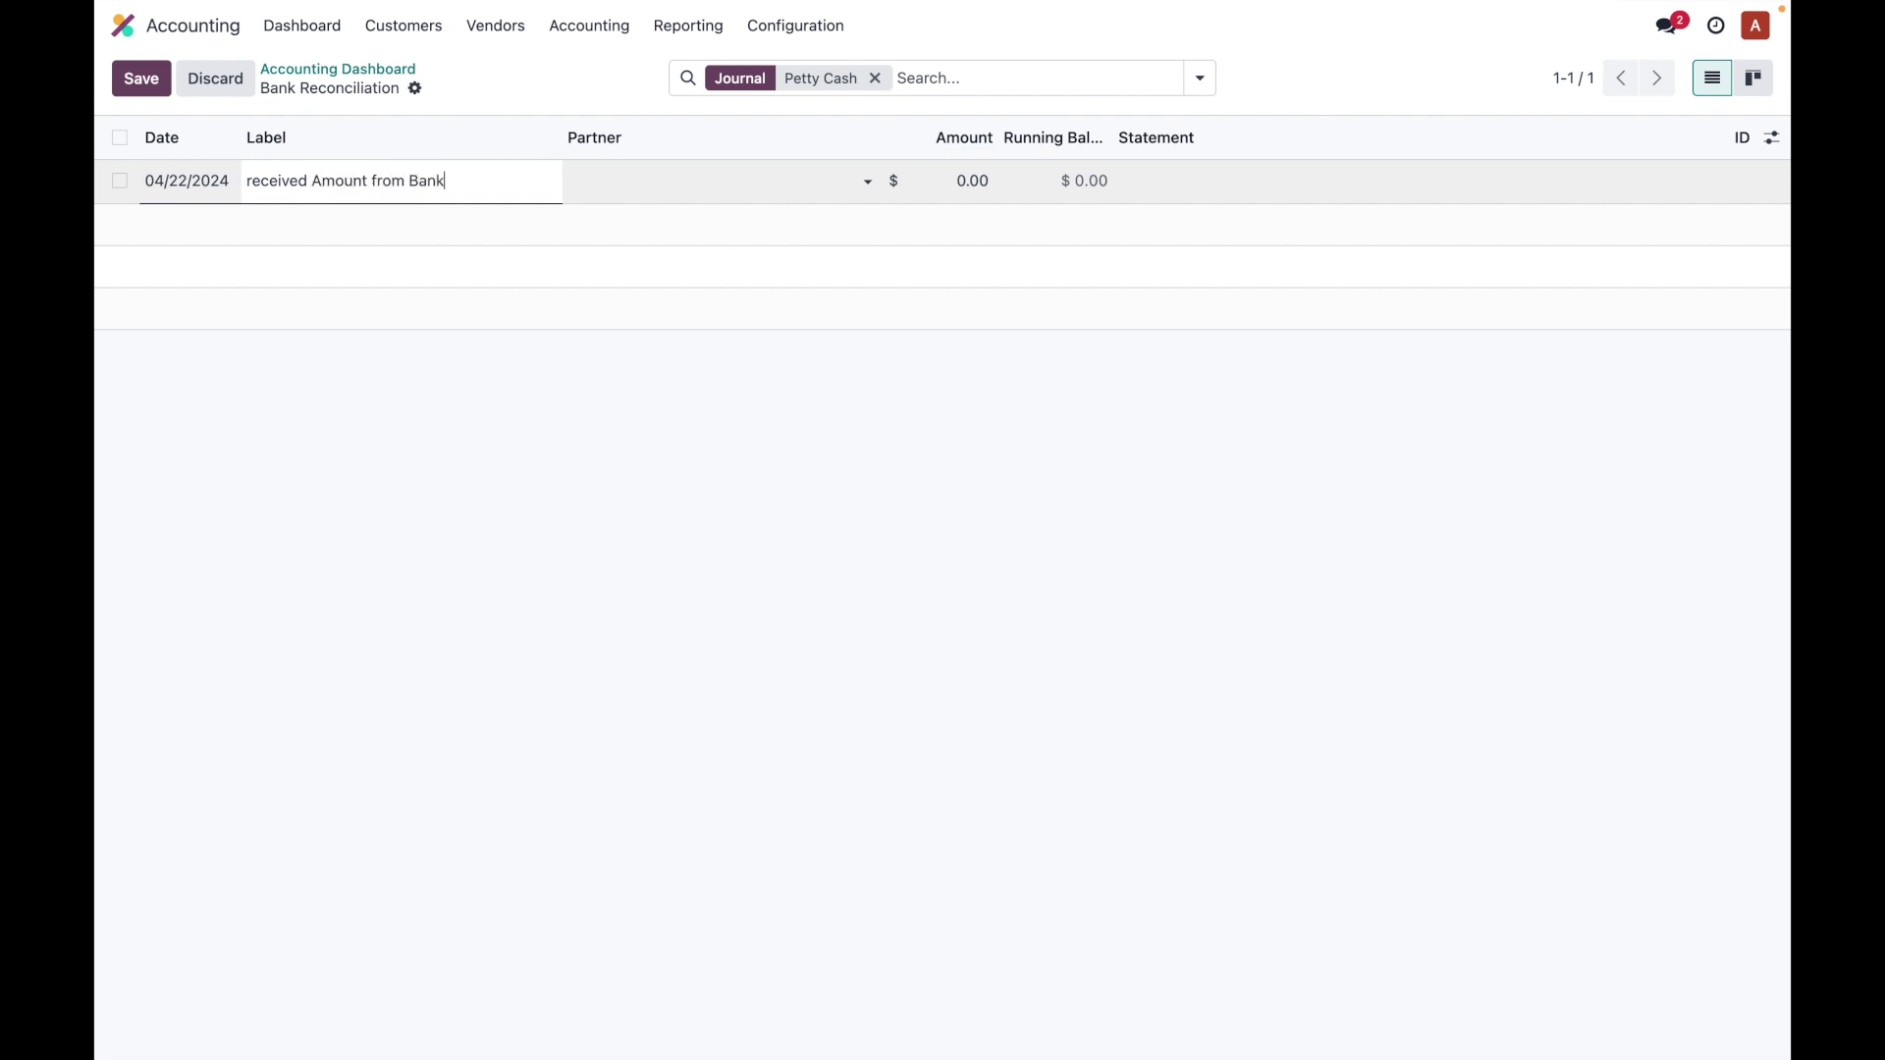
pyautogui.press('Tab')
pyautogui.press('Tab')
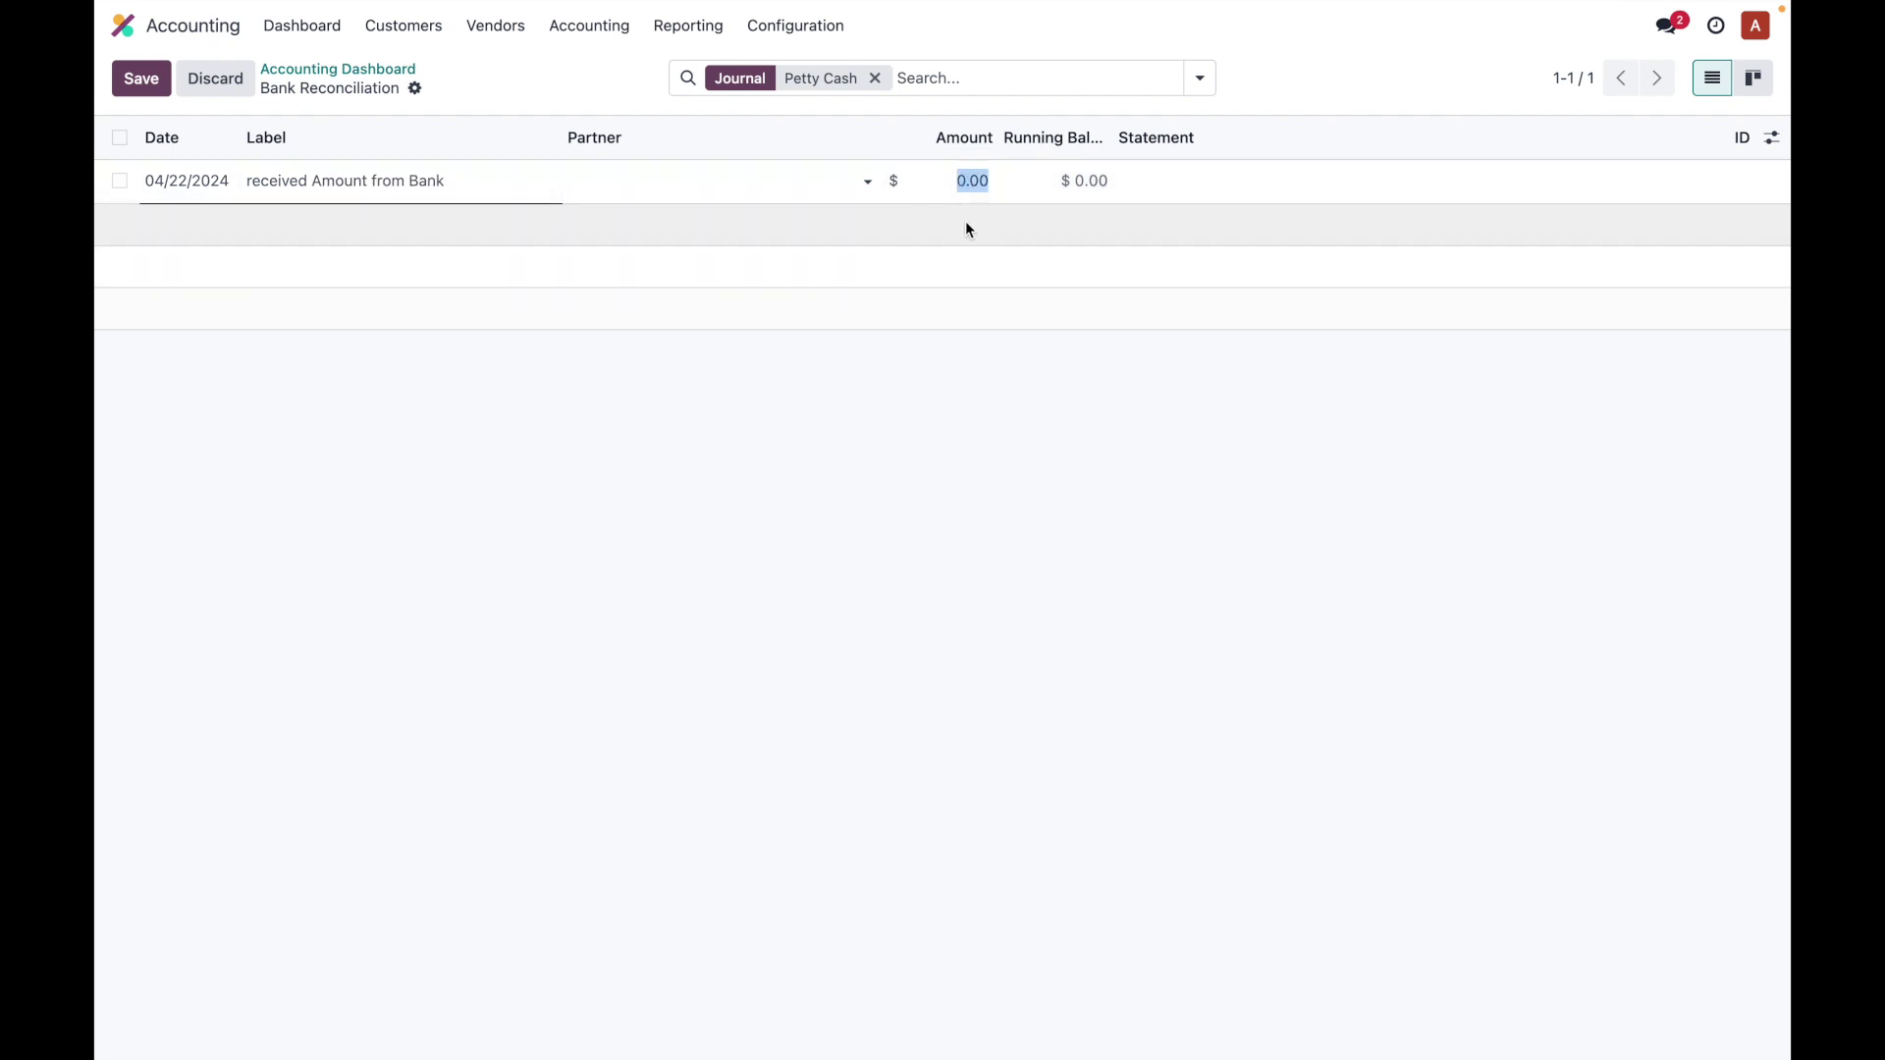
pyautogui.write('1000')
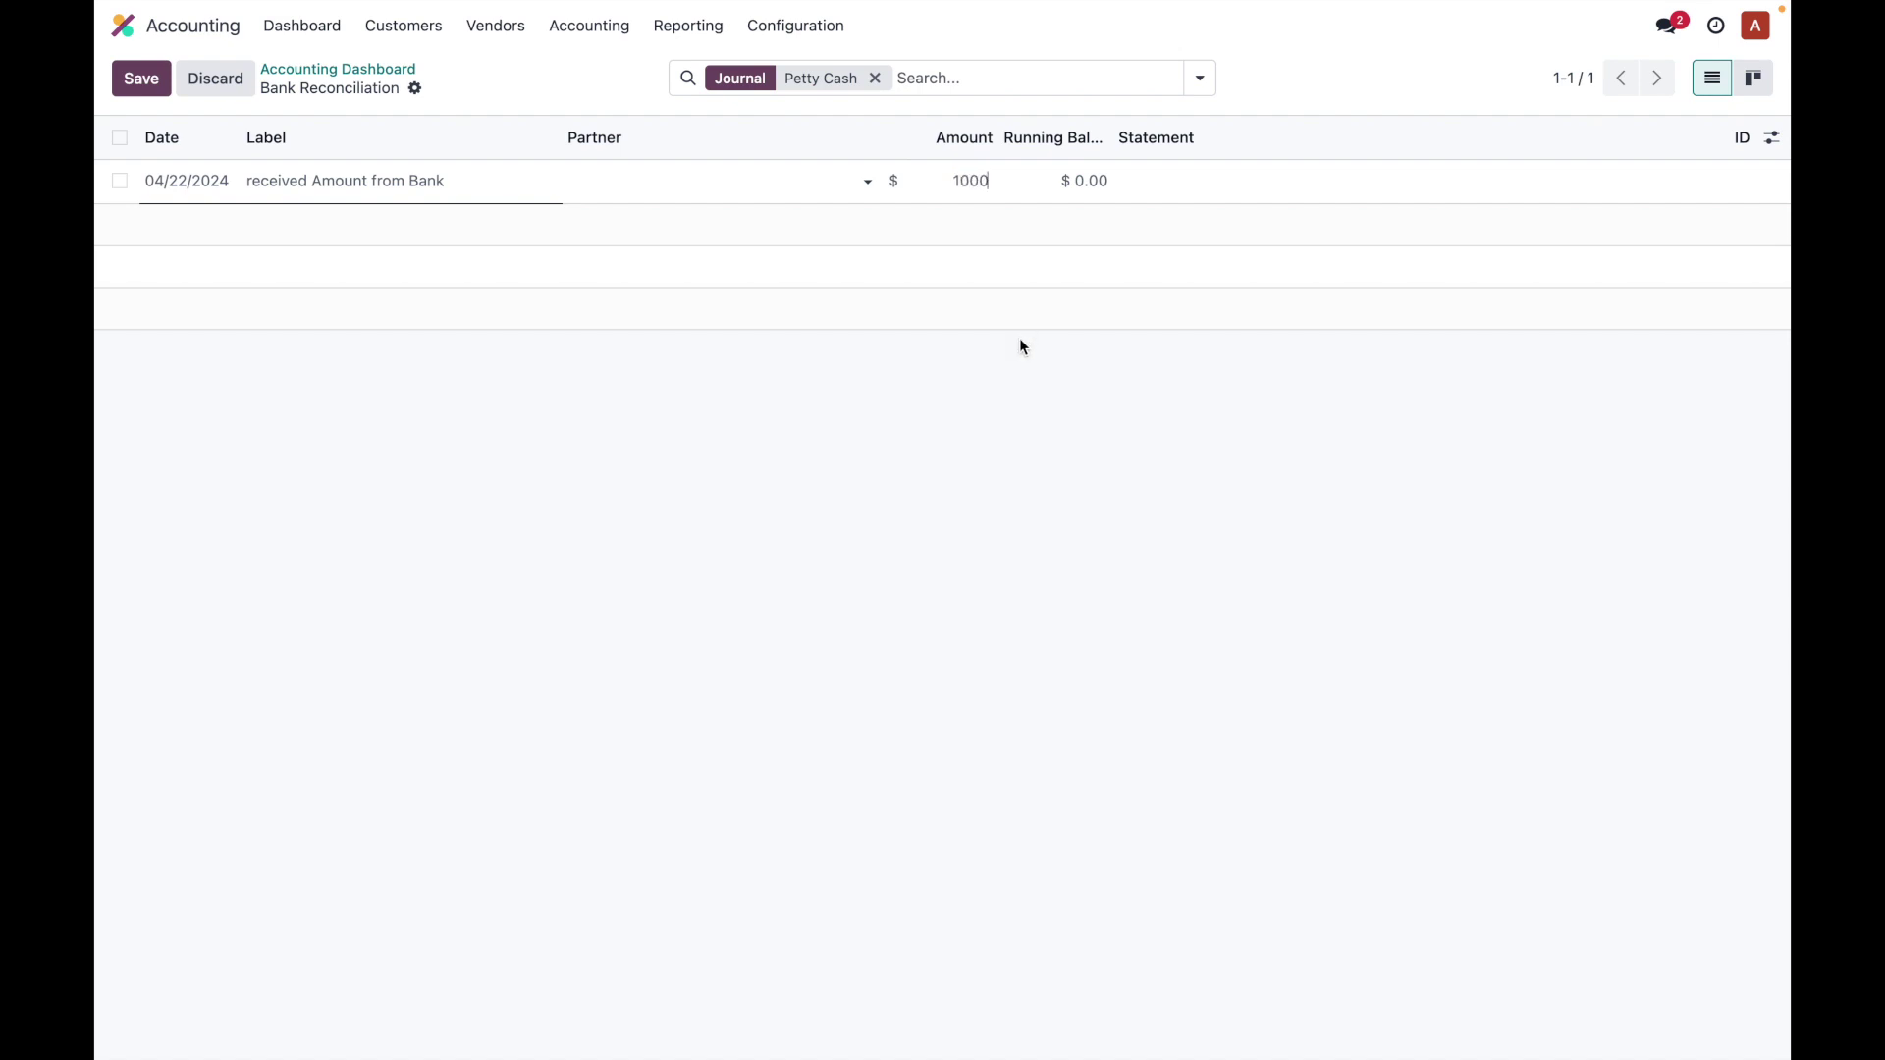
pyautogui.write('0')
pyautogui.click(1081, 190)
pyautogui.click(1076, 604)
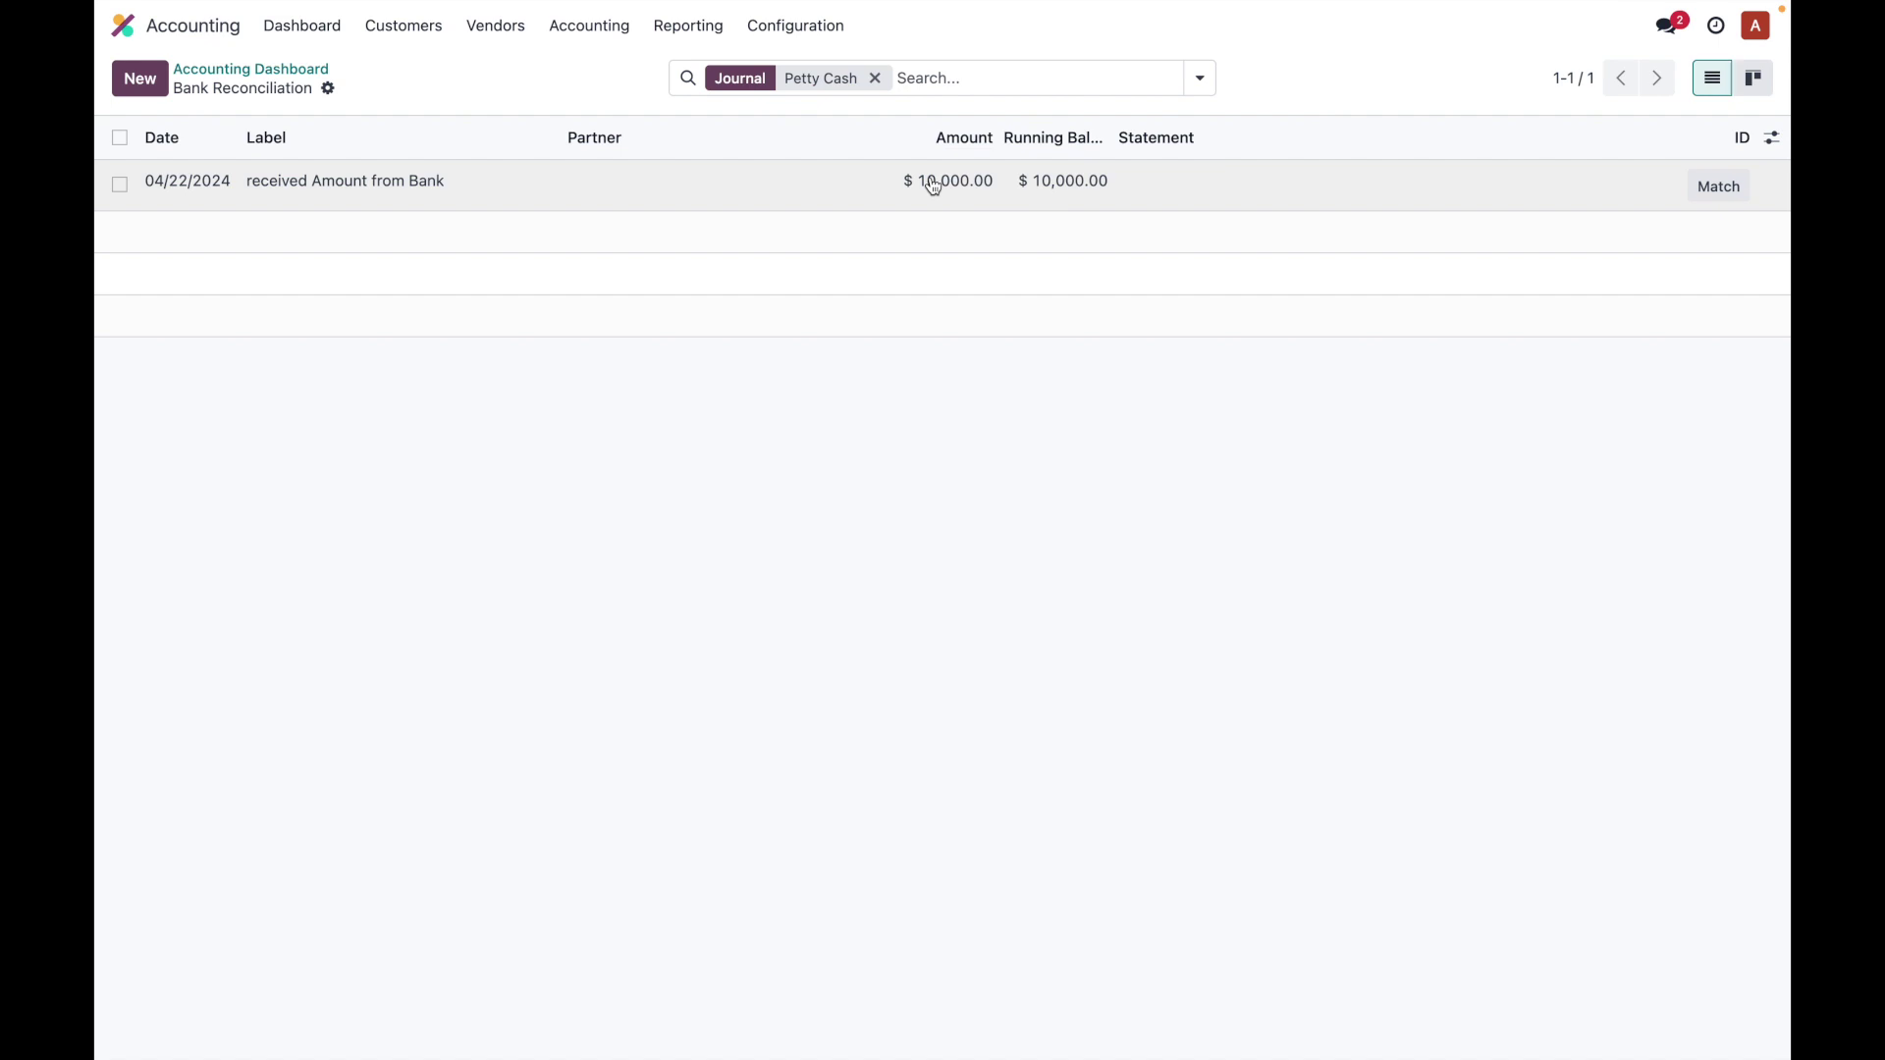
pyautogui.click(302, 71)
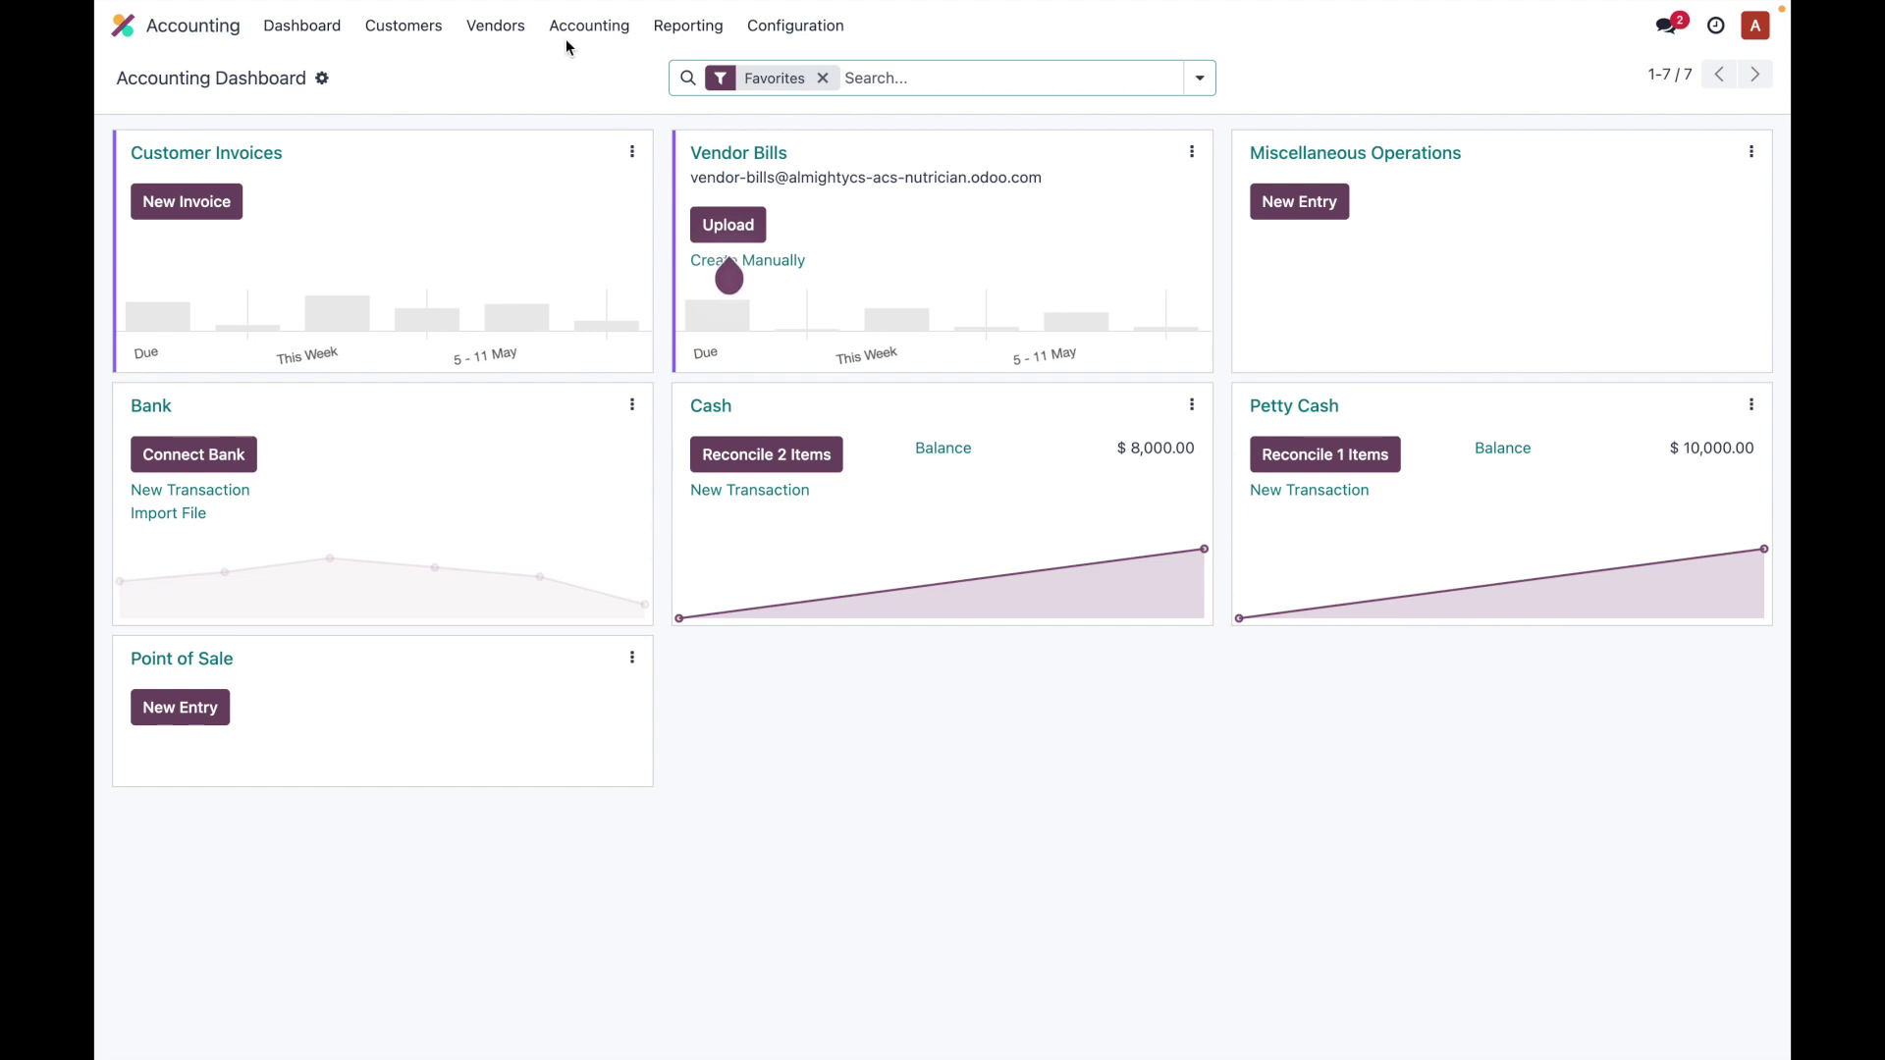
# Start a new customer invoice with one [E-COM10] Pedal Bin at 50, without the 15% tax
pyautogui.click(404, 27)
pyautogui.click(413, 69)
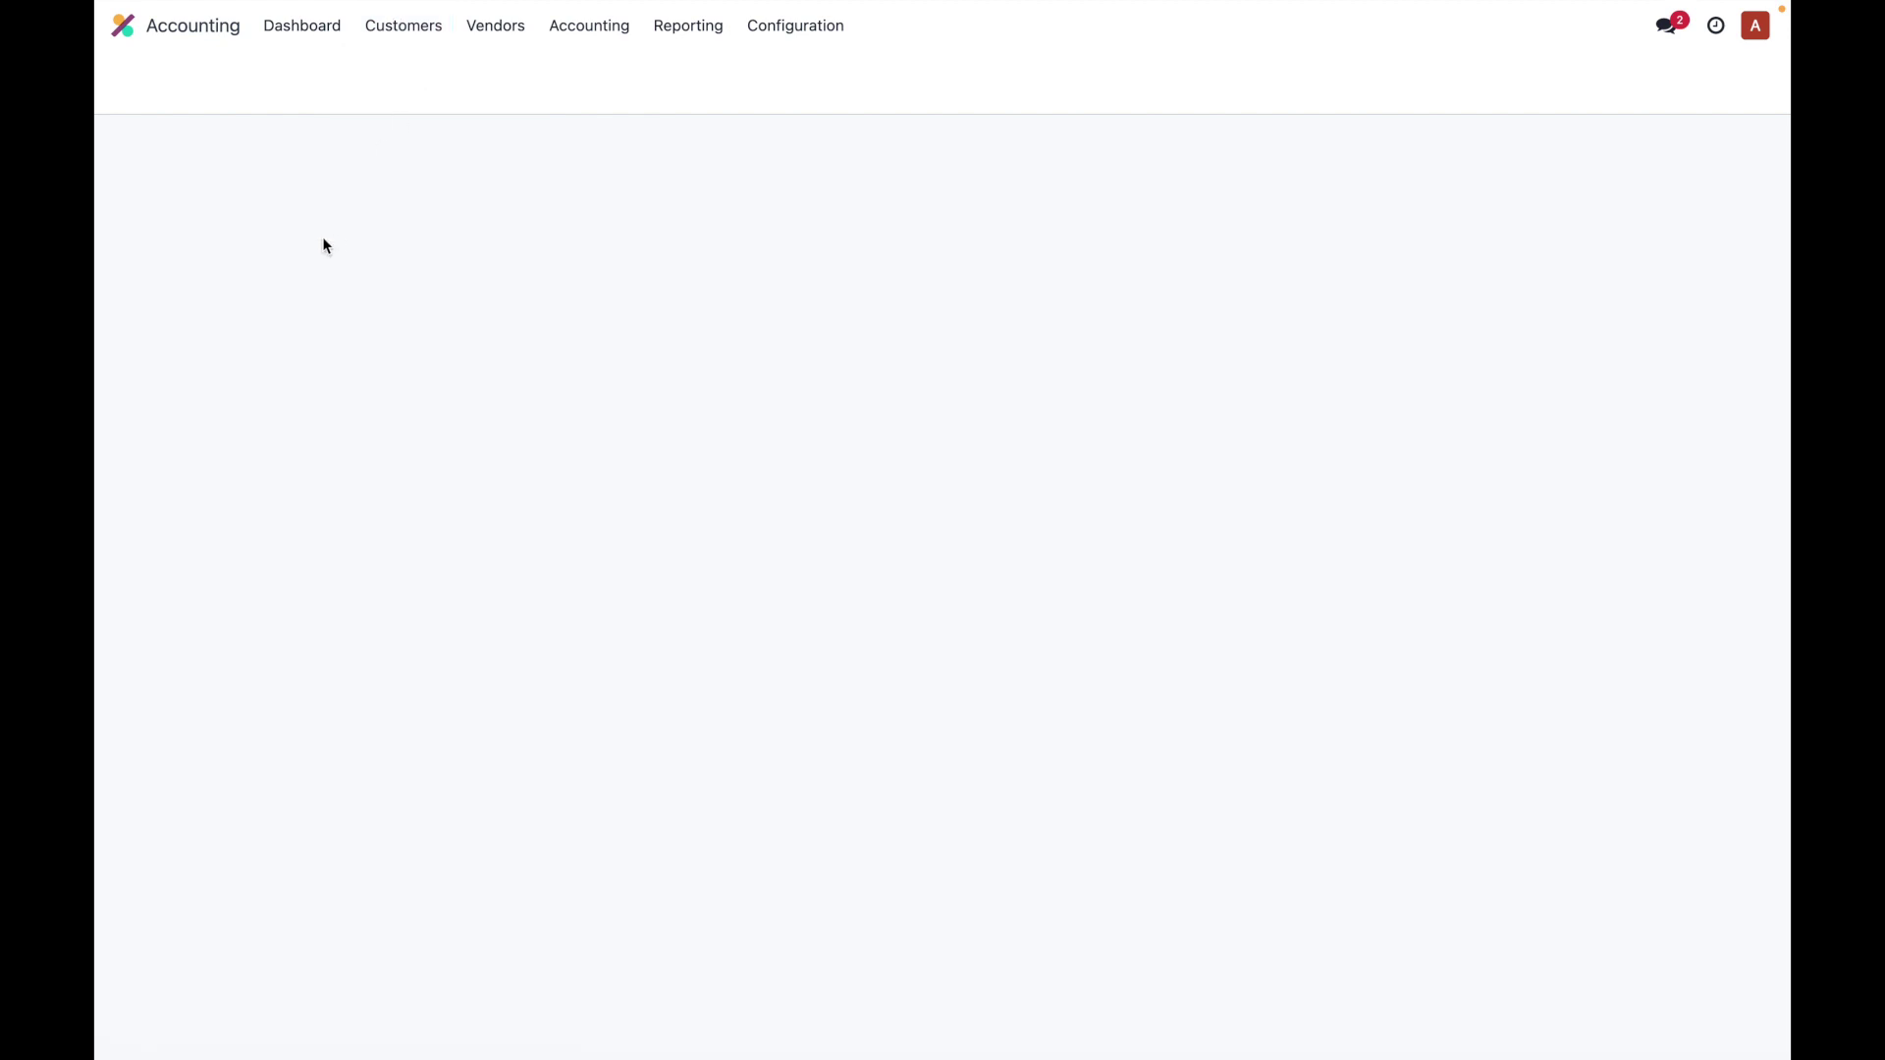
pyautogui.click(593, 594)
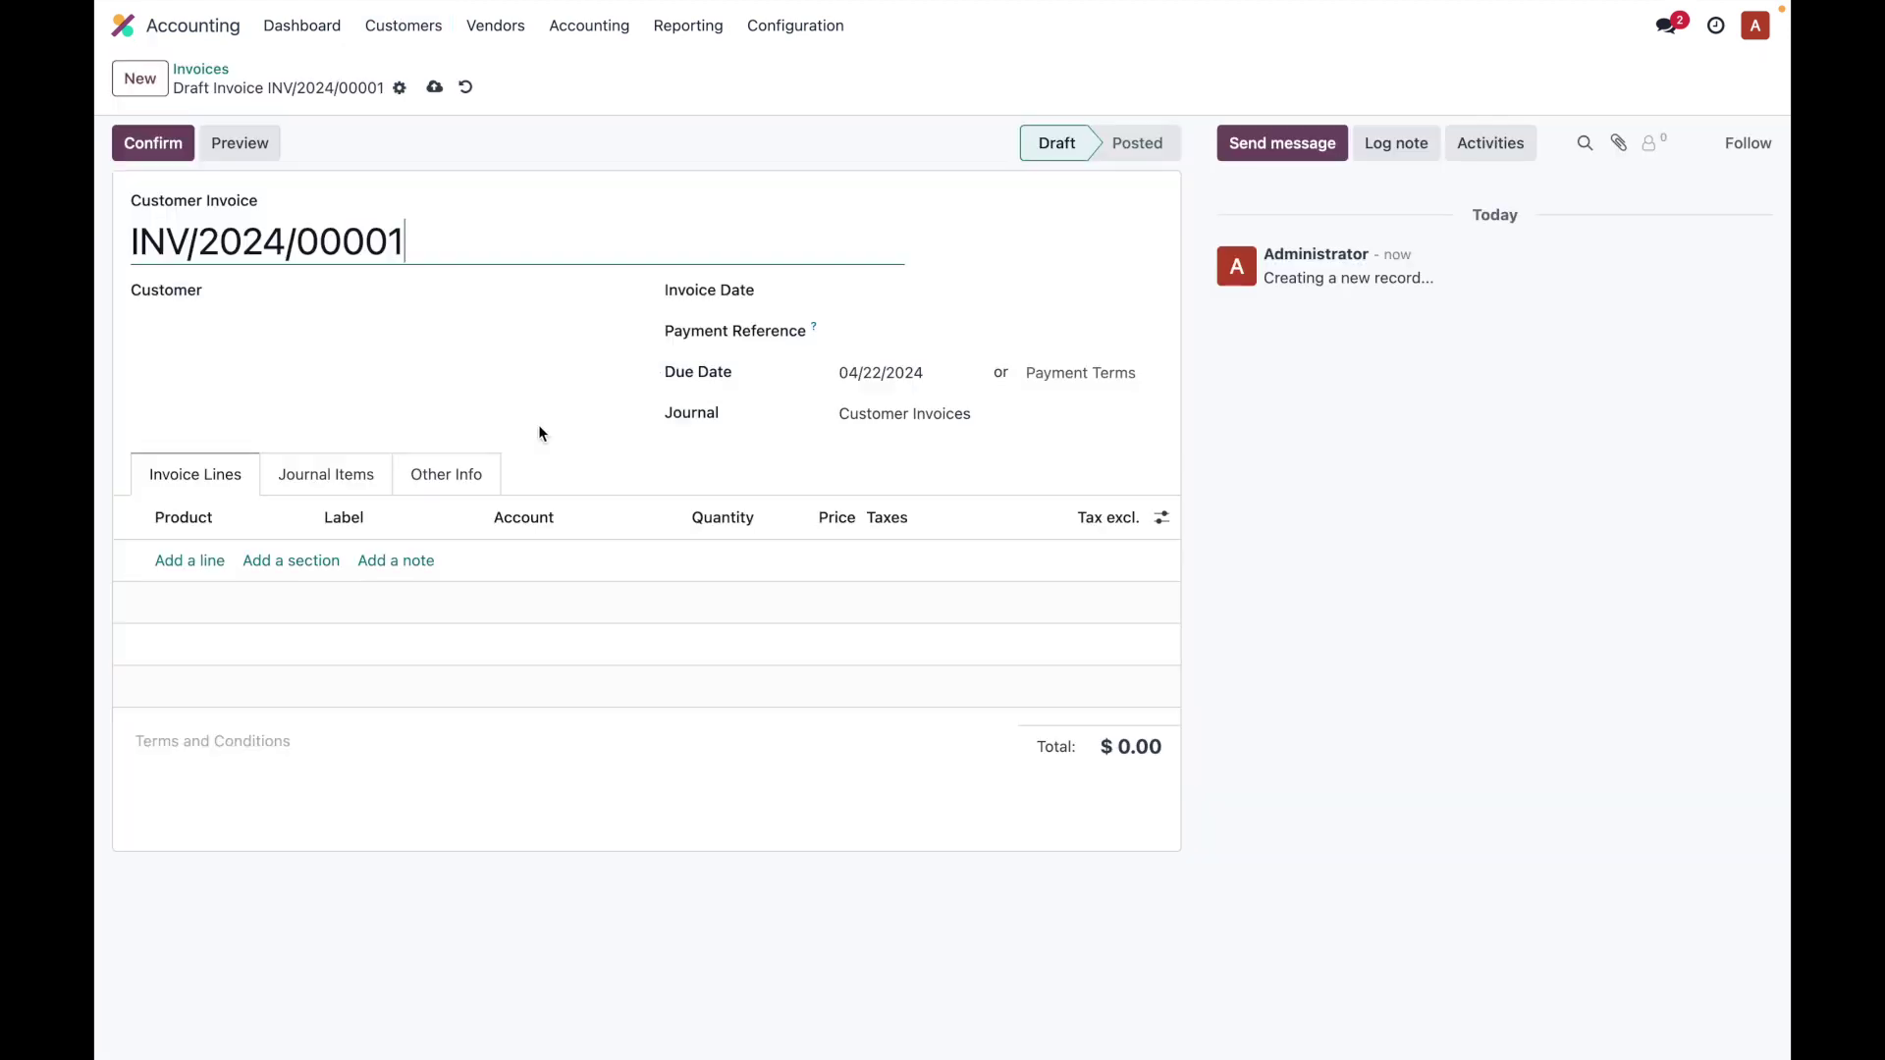
pyautogui.click(210, 561)
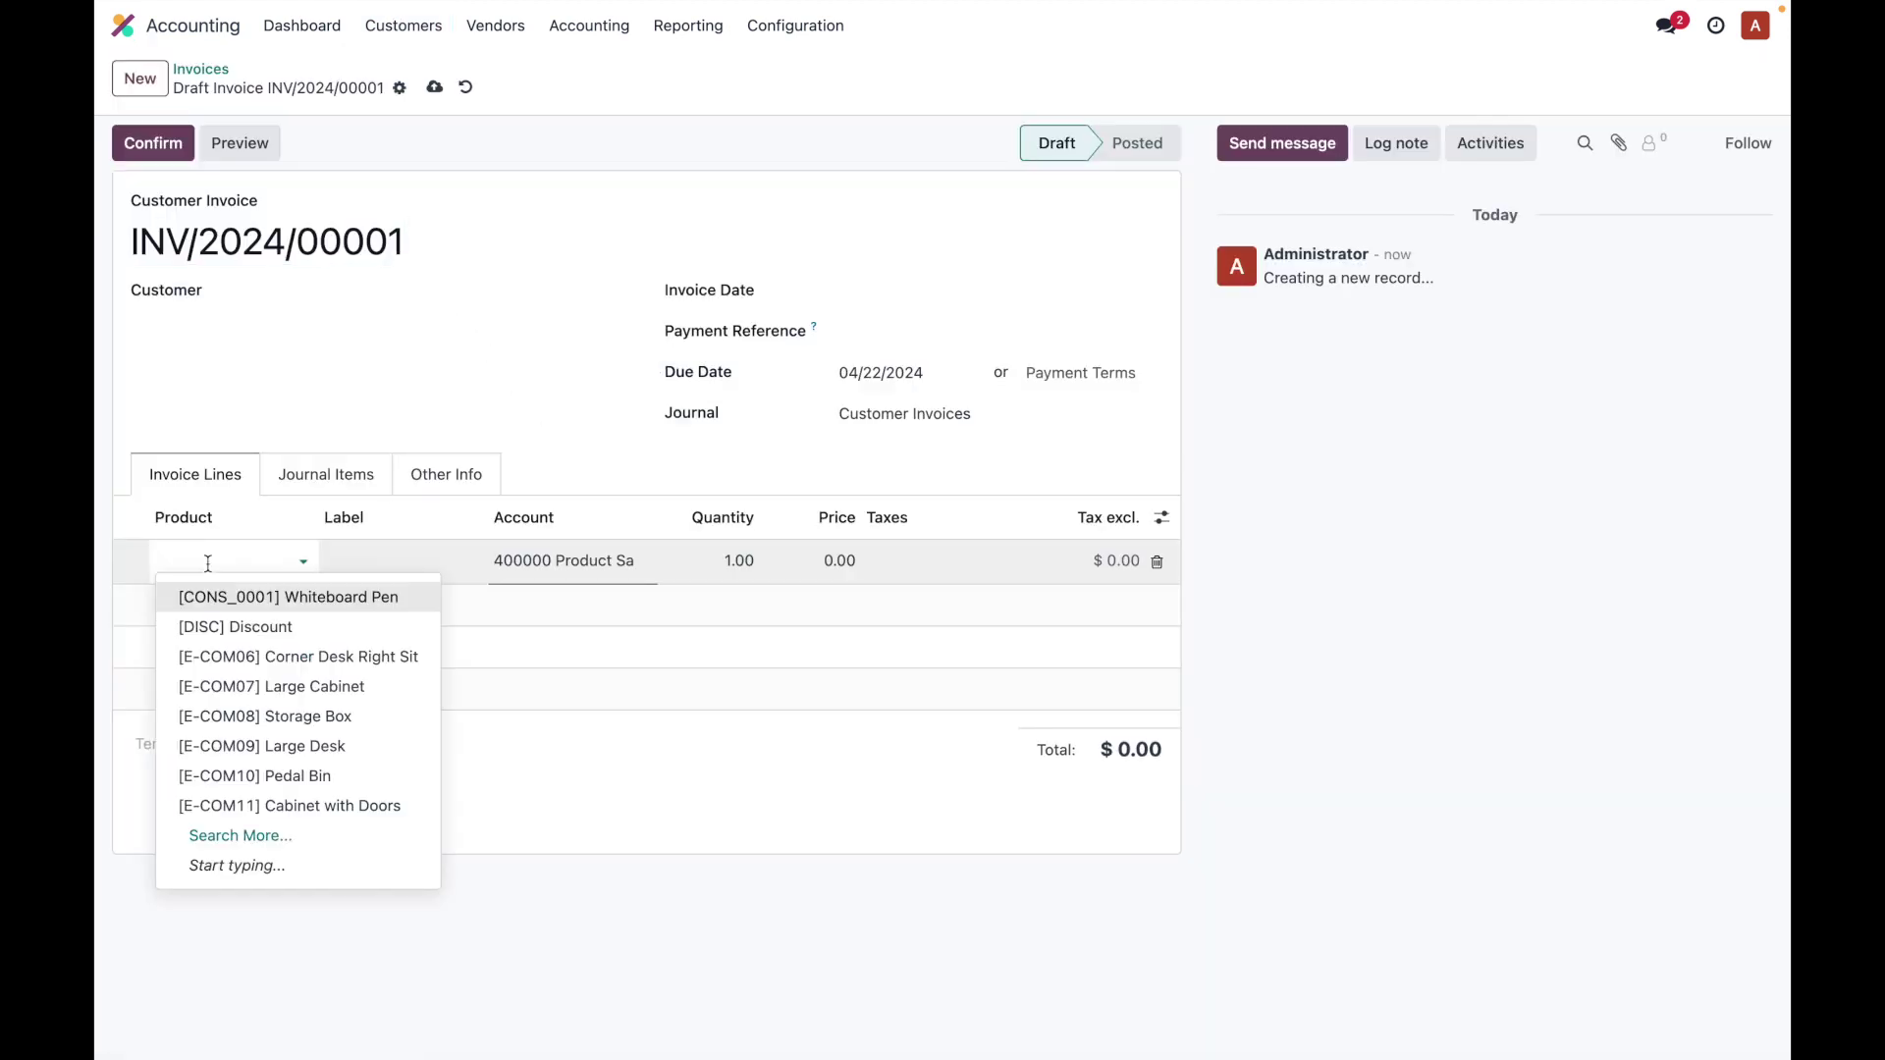
pyautogui.click(261, 776)
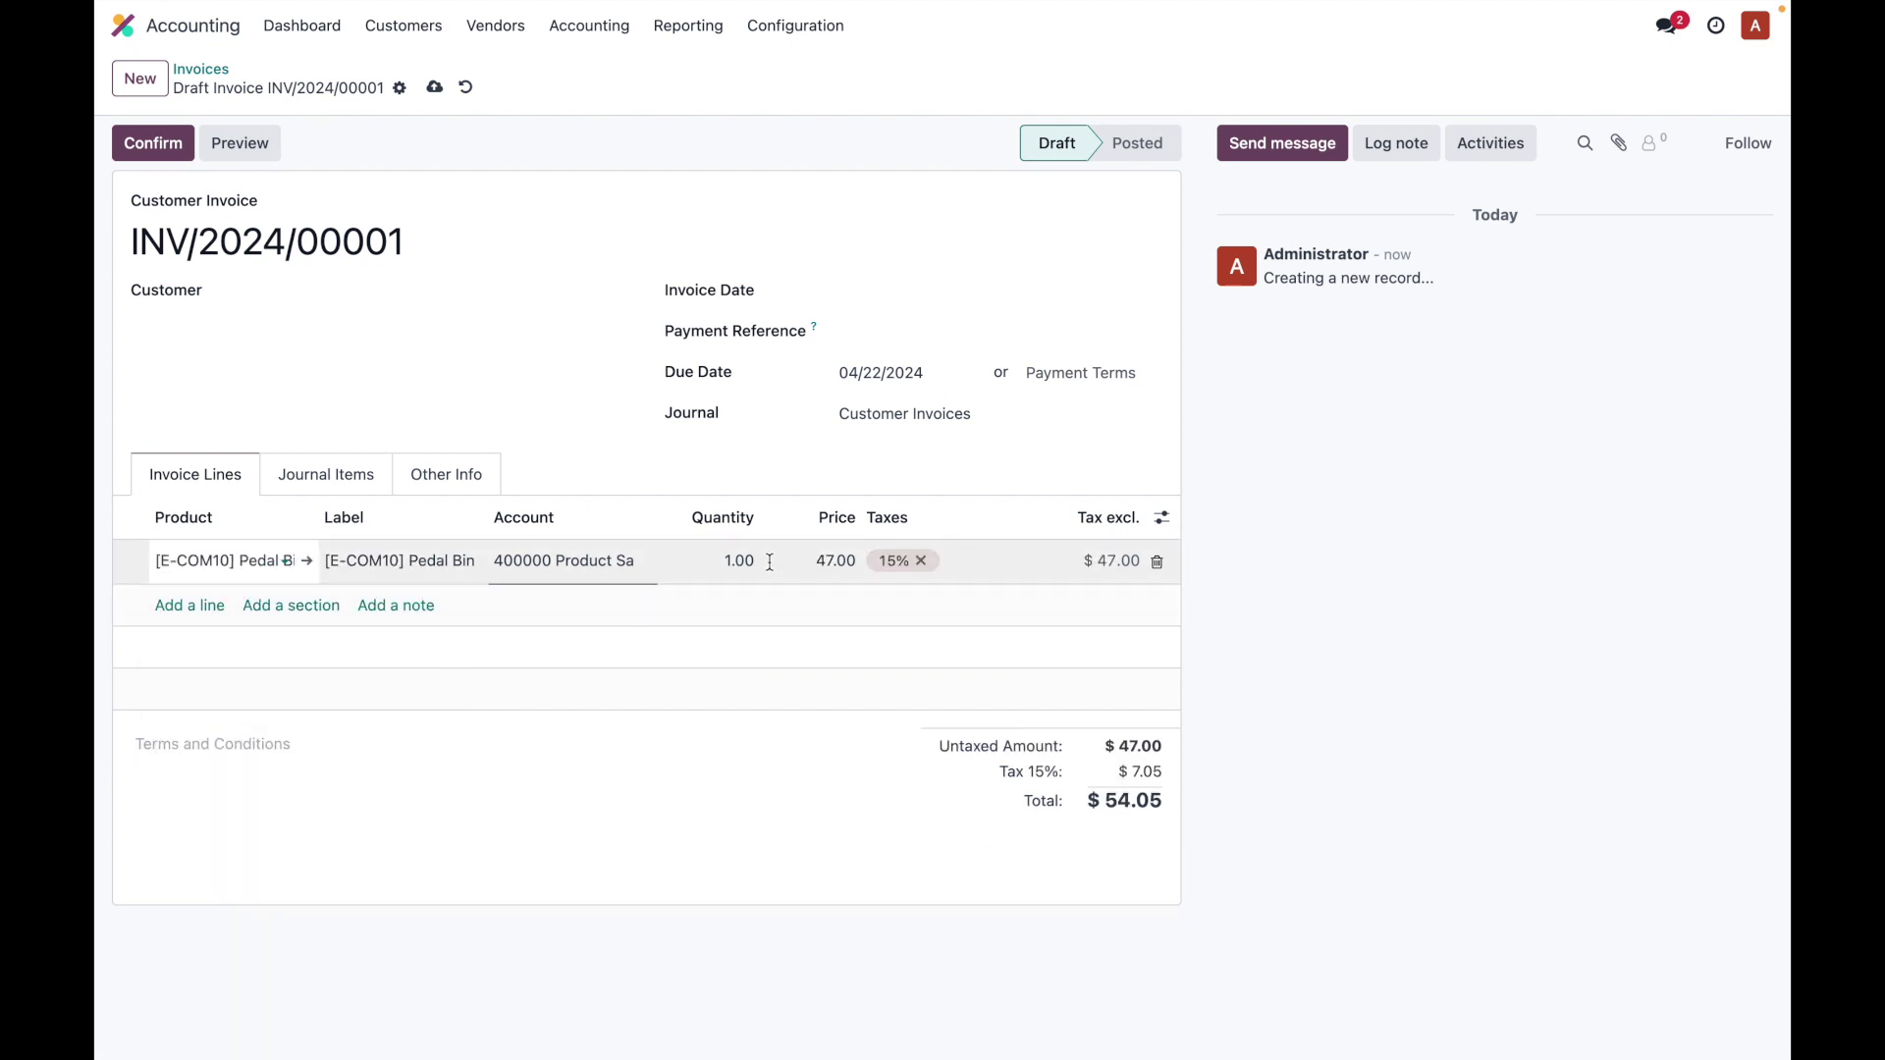
pyautogui.doubleClick(830, 561)
pyautogui.write('50')
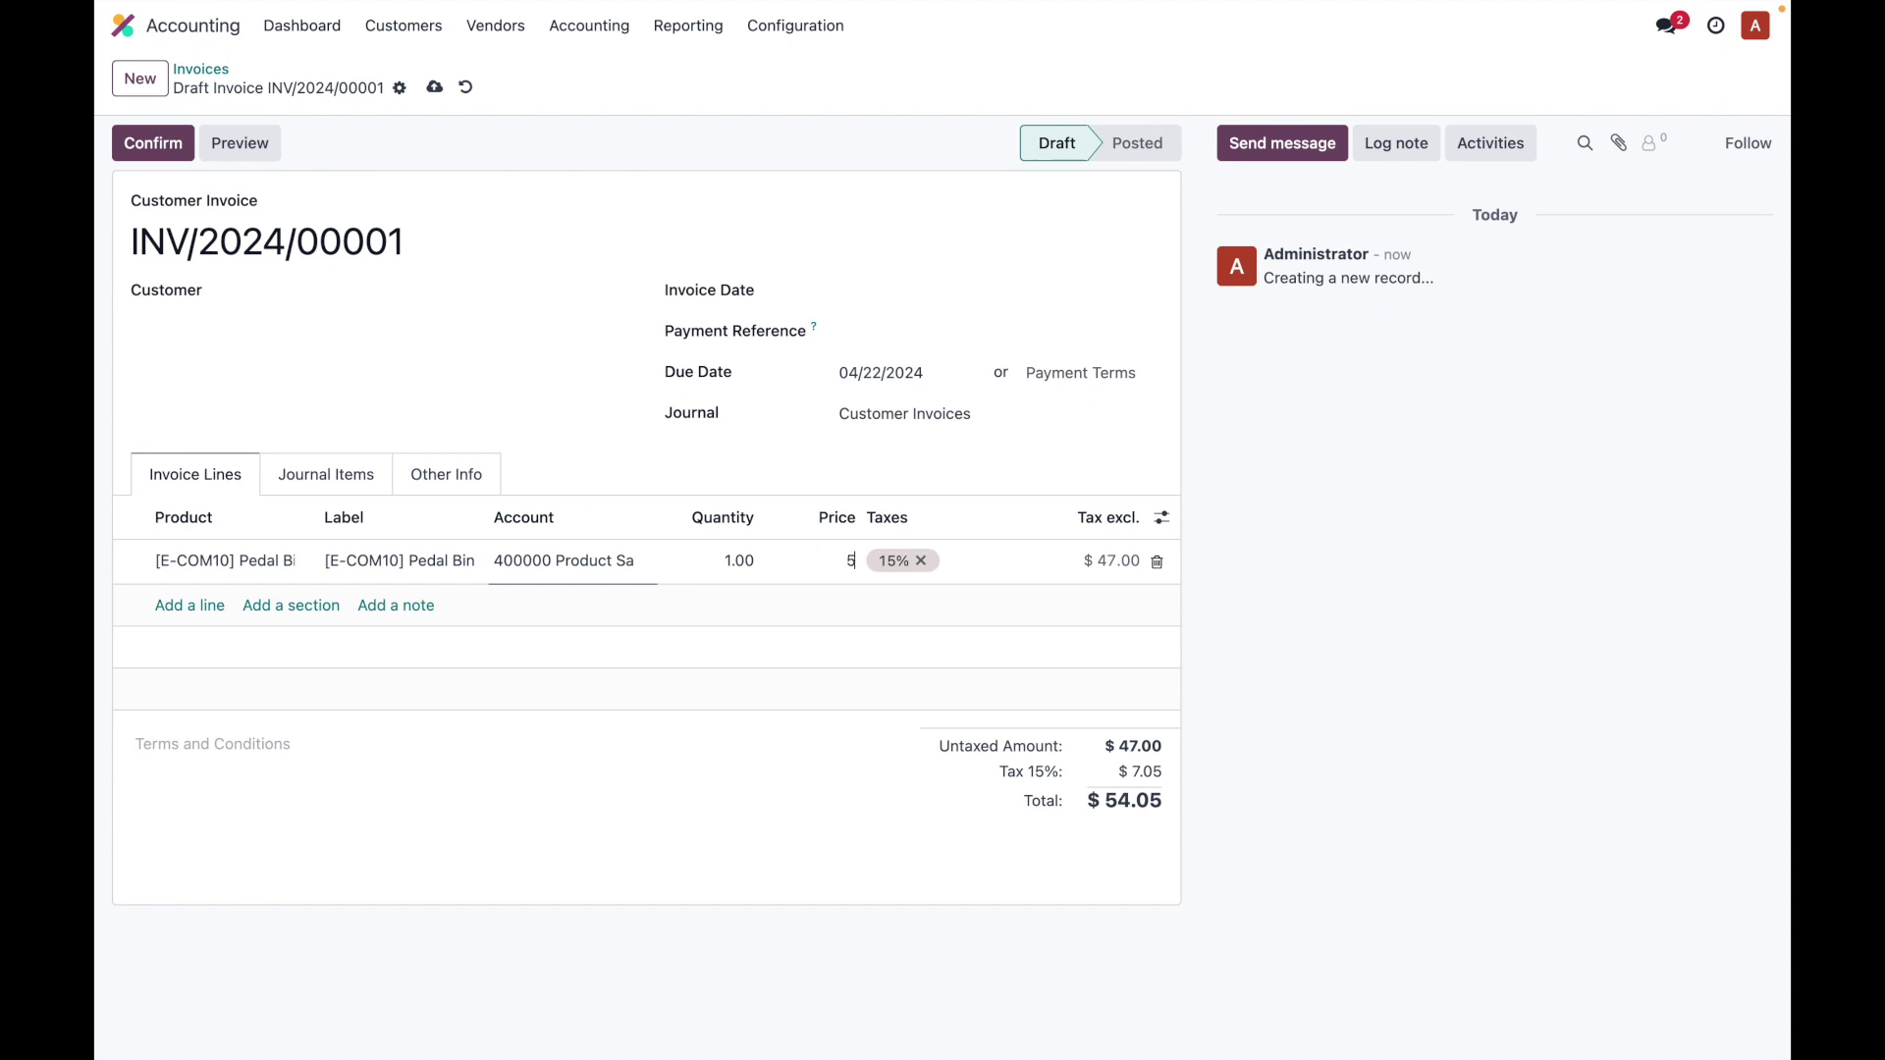
pyautogui.click(922, 562)
pyautogui.click(1317, 676)
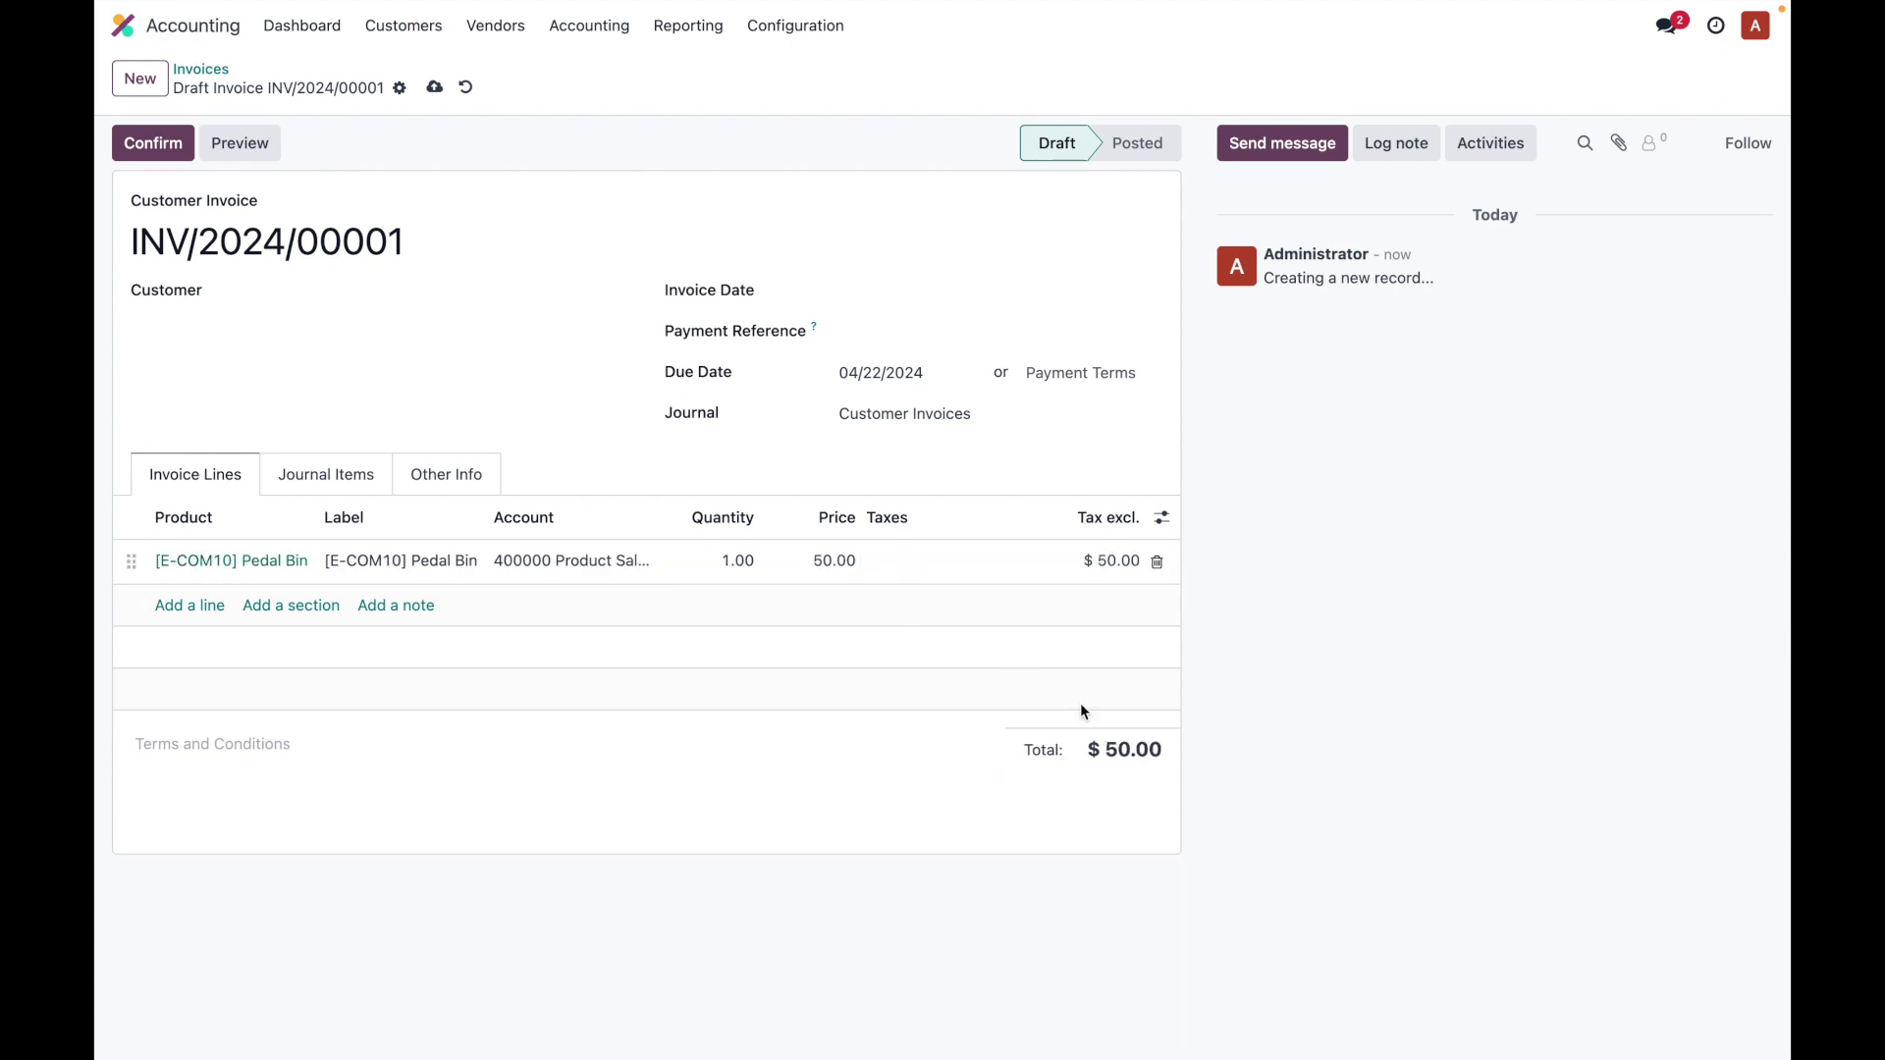
# Assign a customer to the invoice, save it, and confirm it as INV/2024/00001
pyautogui.click(134, 138)
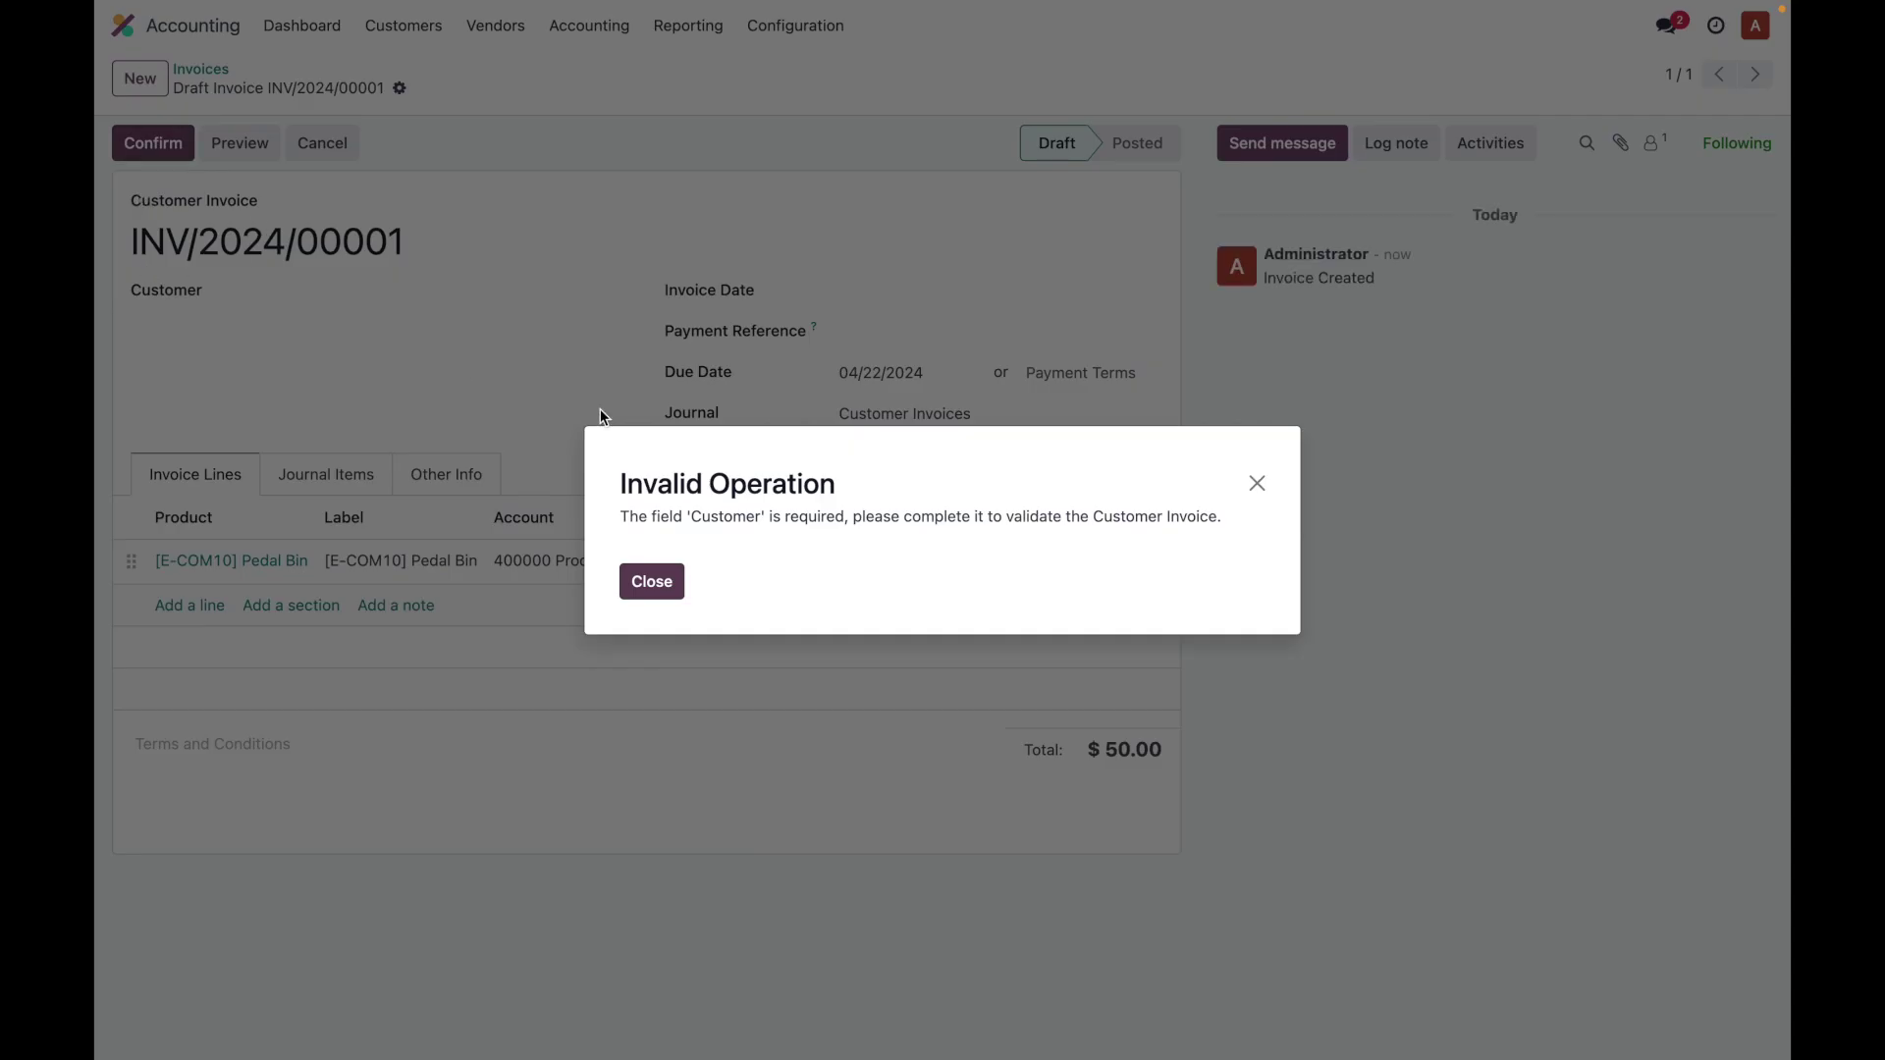
pyautogui.click(643, 581)
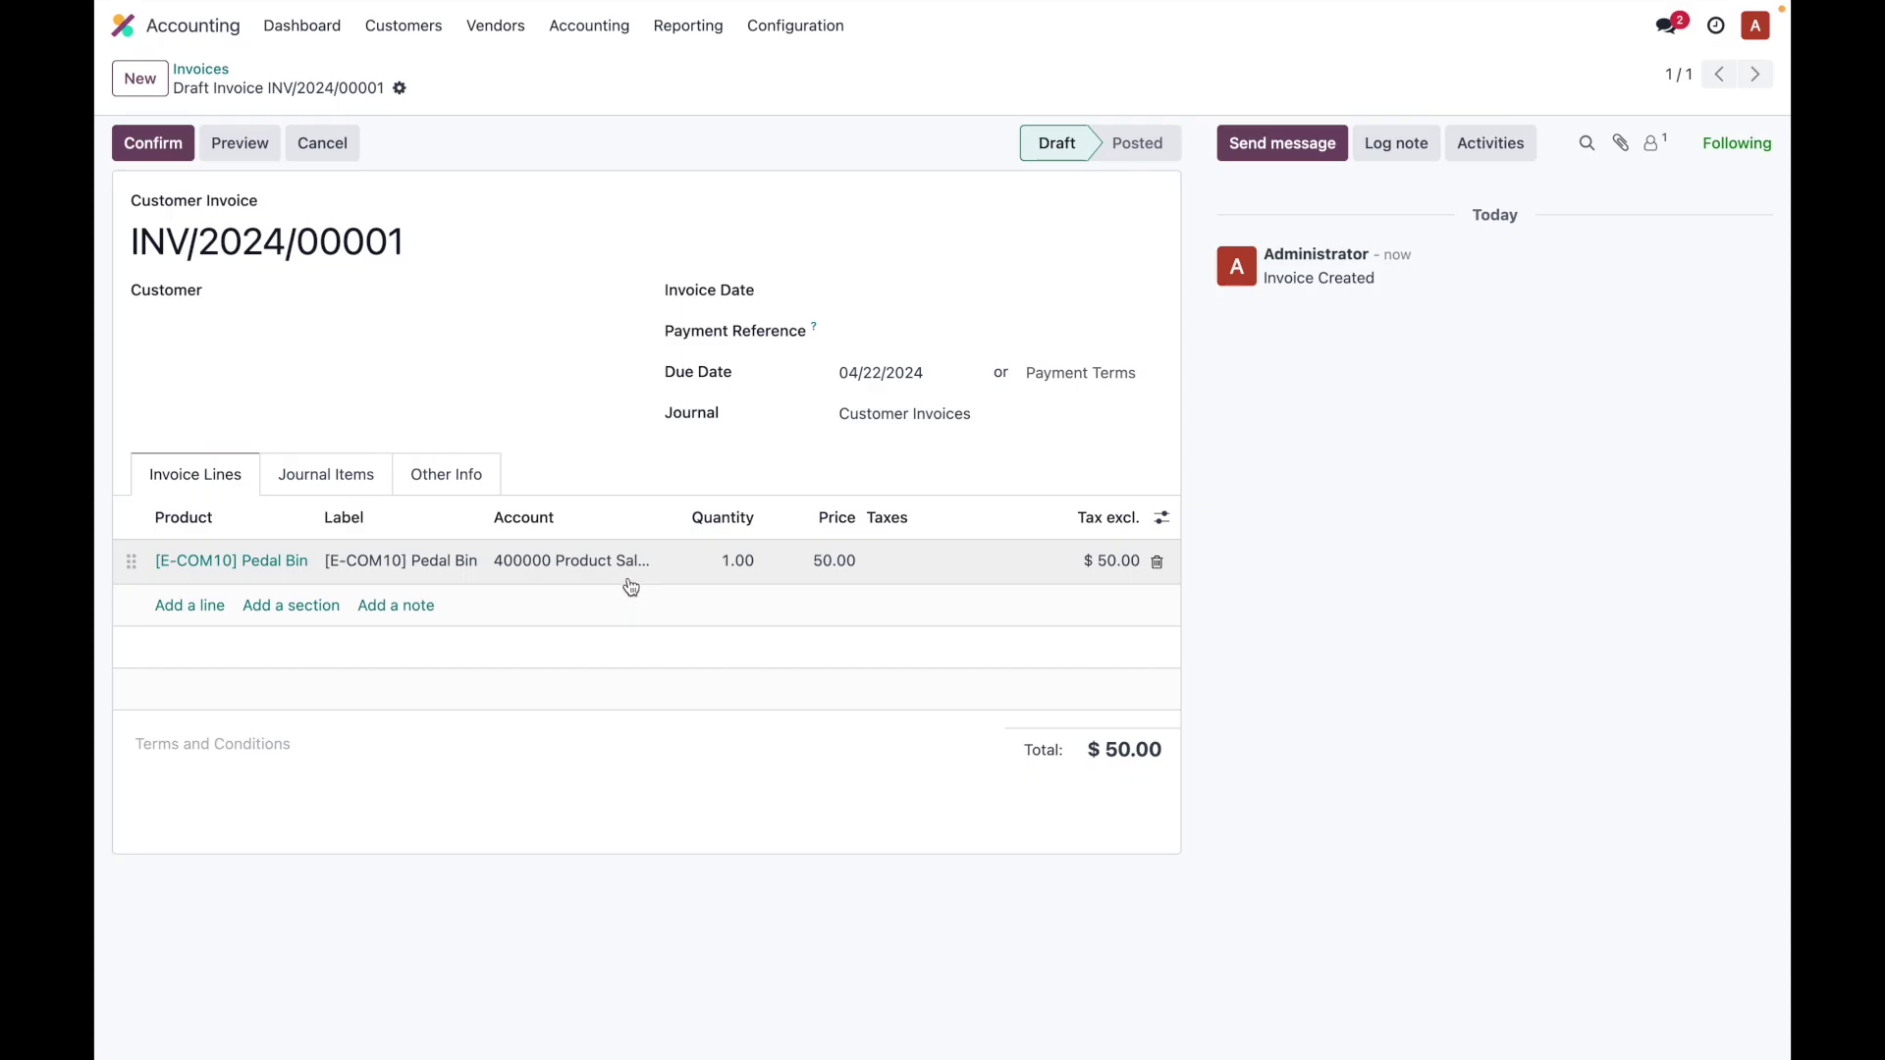
pyautogui.click(383, 297)
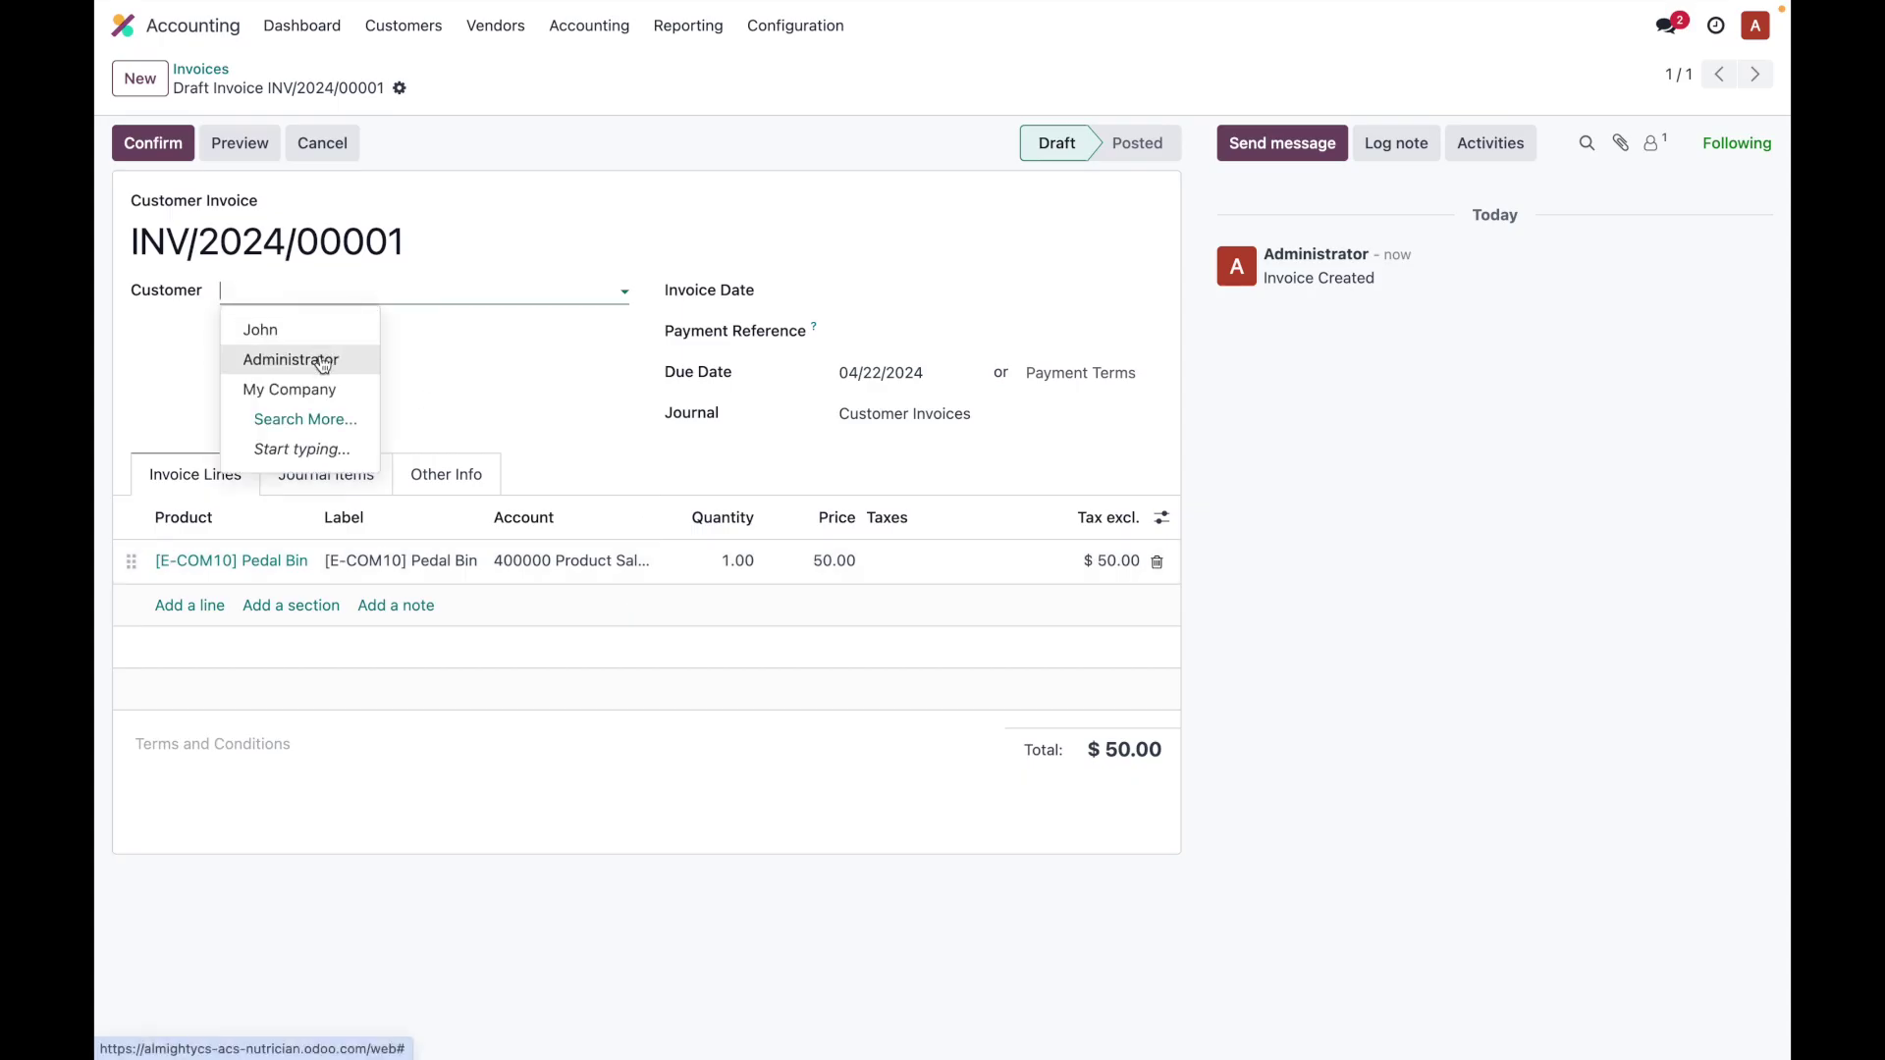
pyautogui.click(308, 329)
pyautogui.click(435, 87)
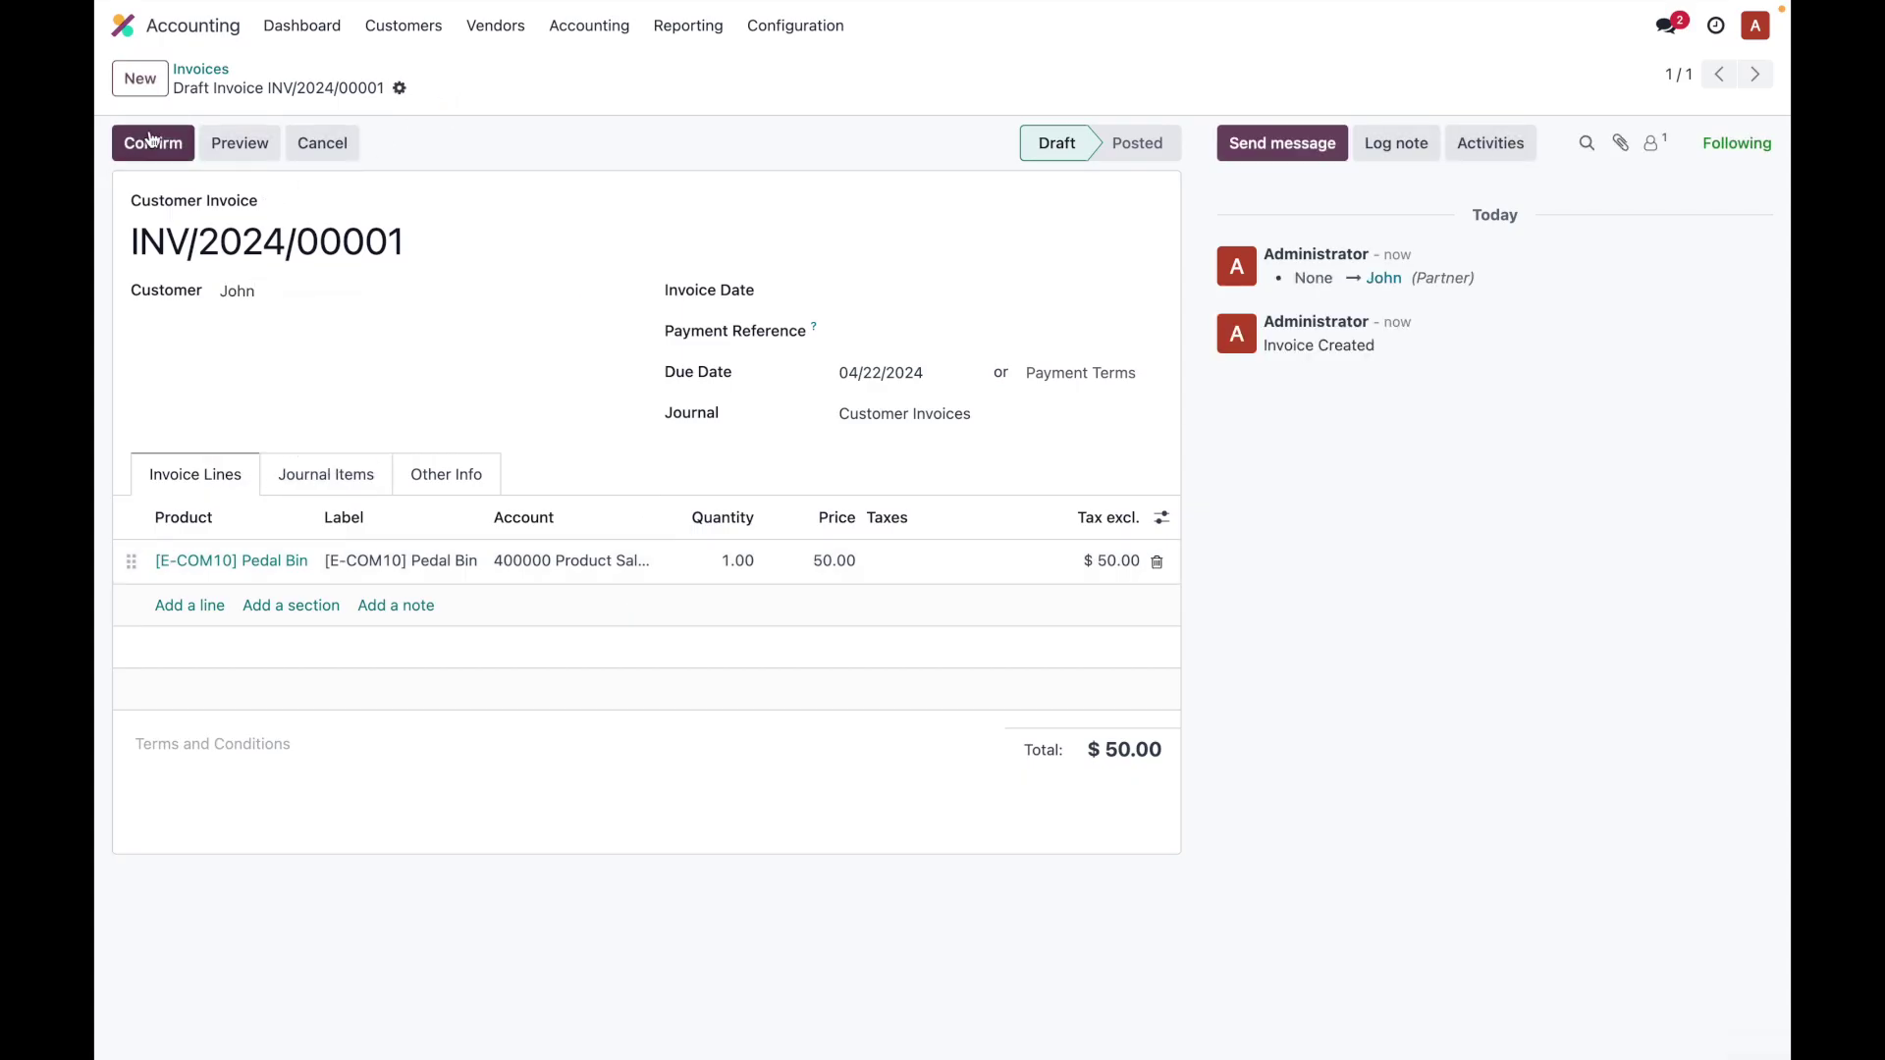
pyautogui.click(149, 140)
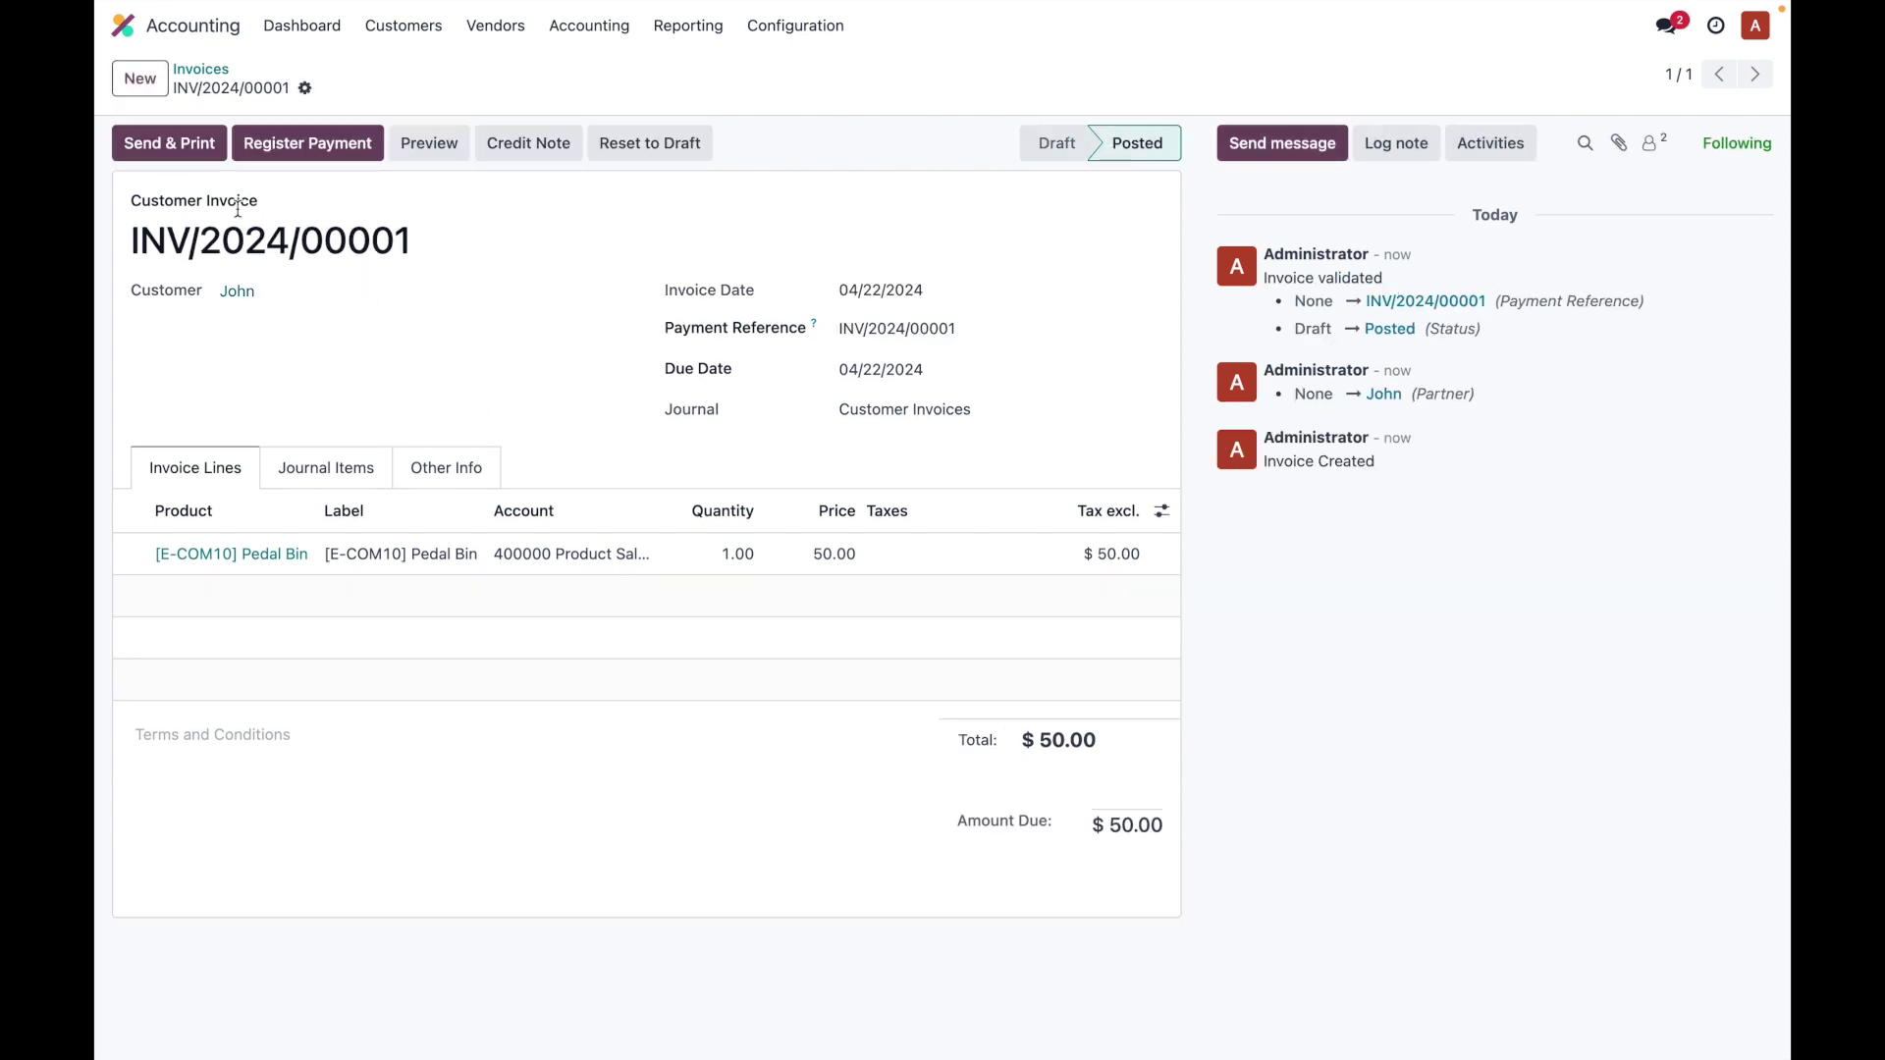
# Register the $50.00 invoice payment into the Petty Cash journal
pyautogui.click(328, 144)
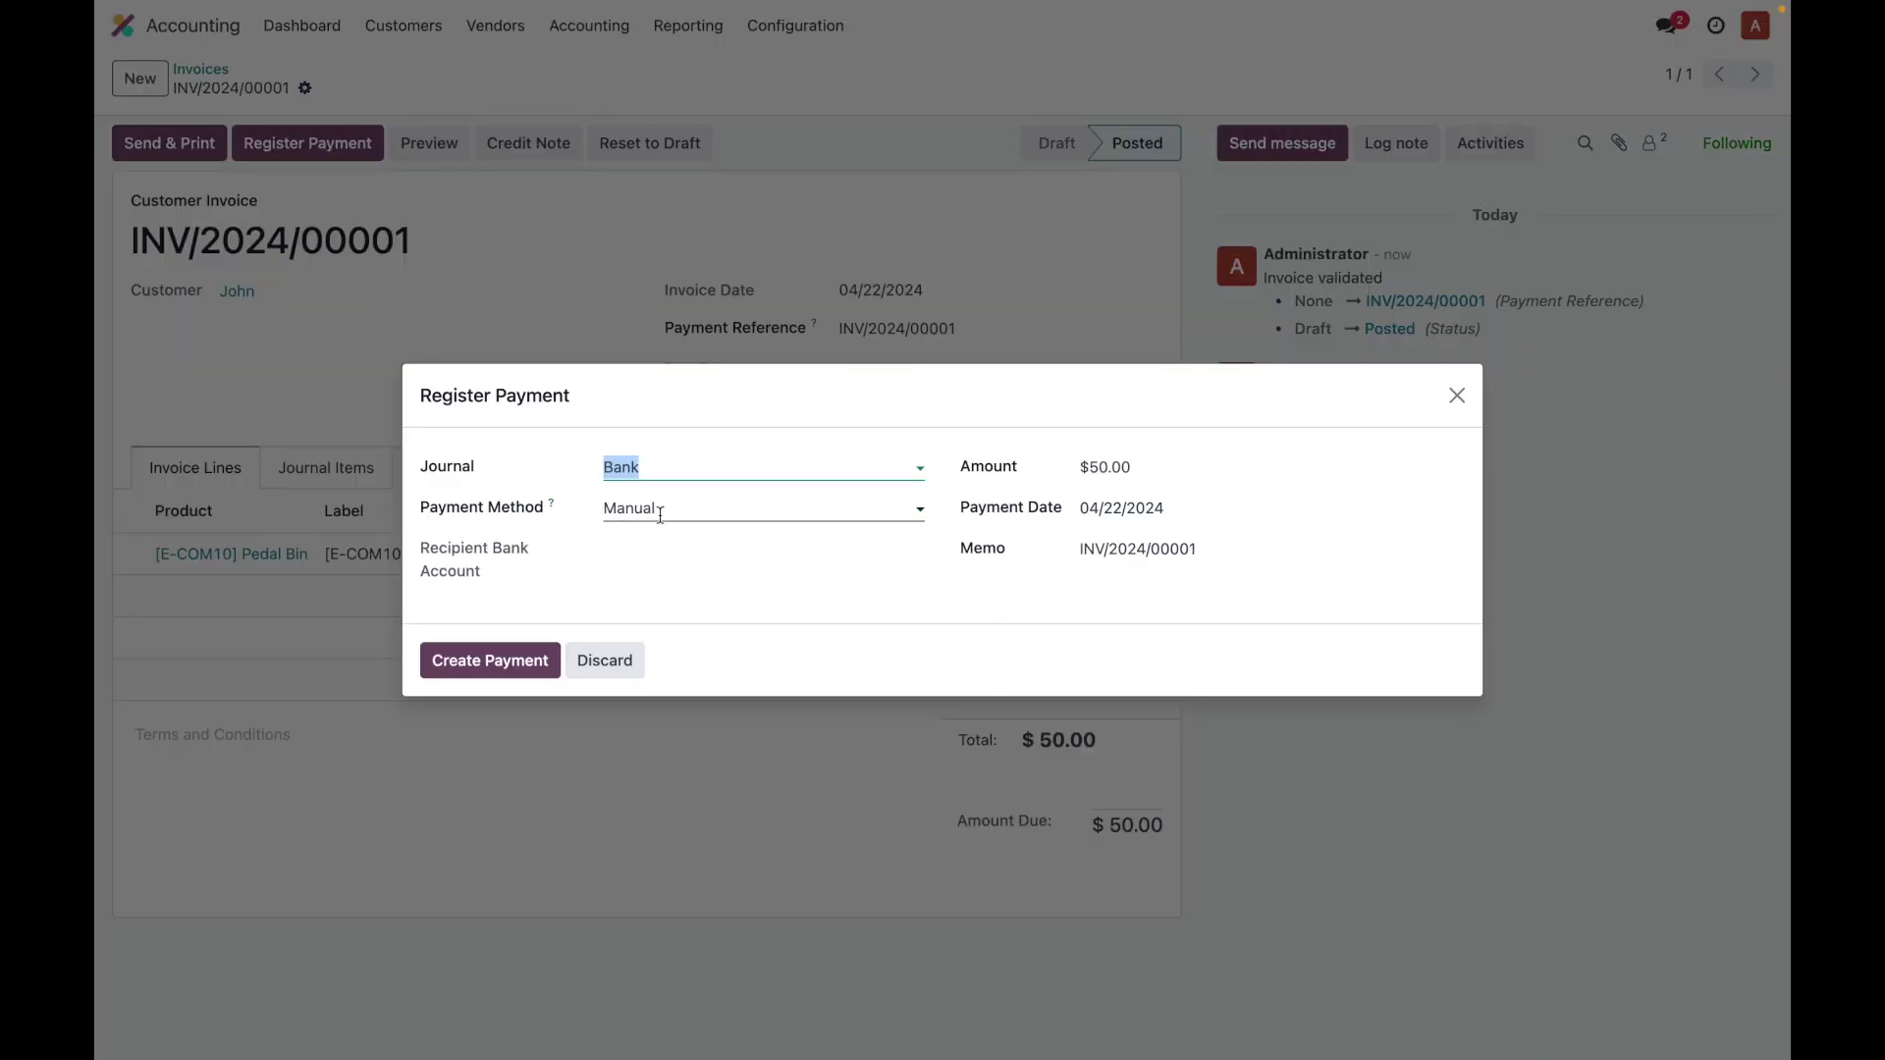
pyautogui.click(705, 470)
pyautogui.click(699, 567)
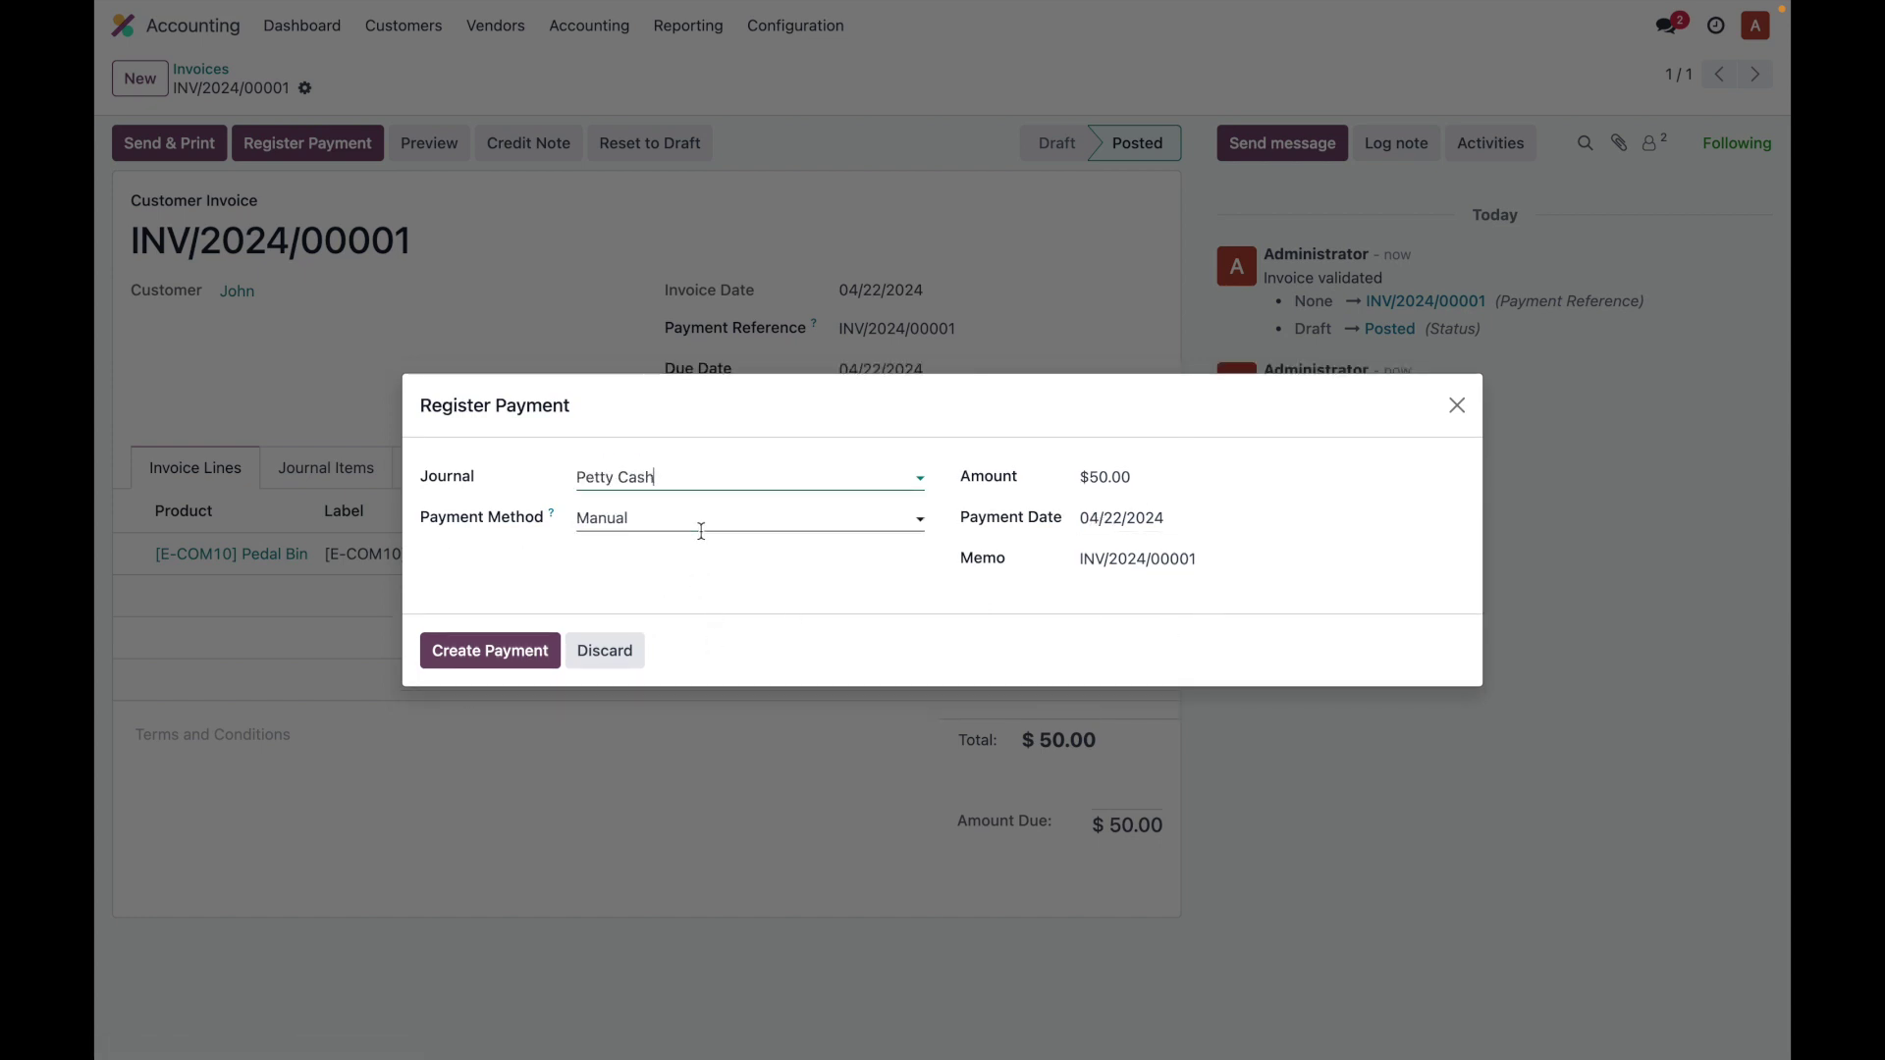
pyautogui.rightClick(469, 676)
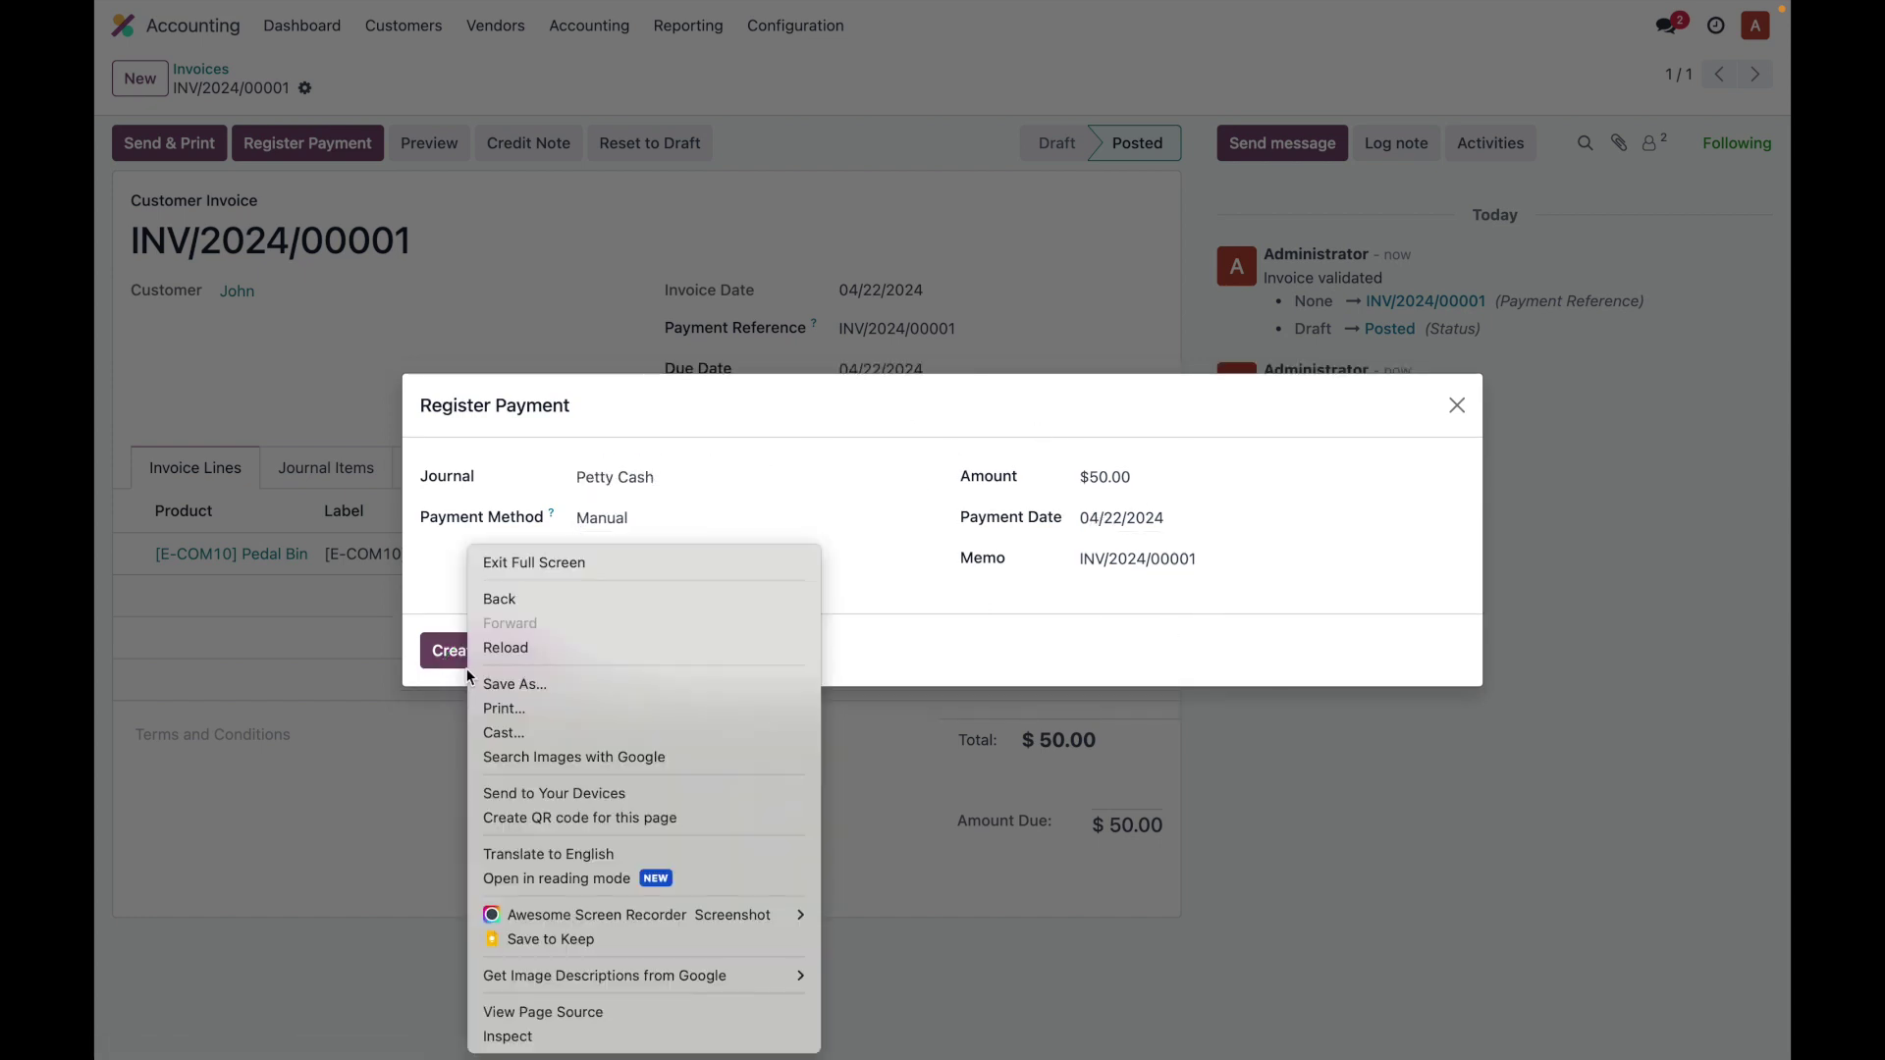
pyautogui.click(413, 663)
pyautogui.click(447, 650)
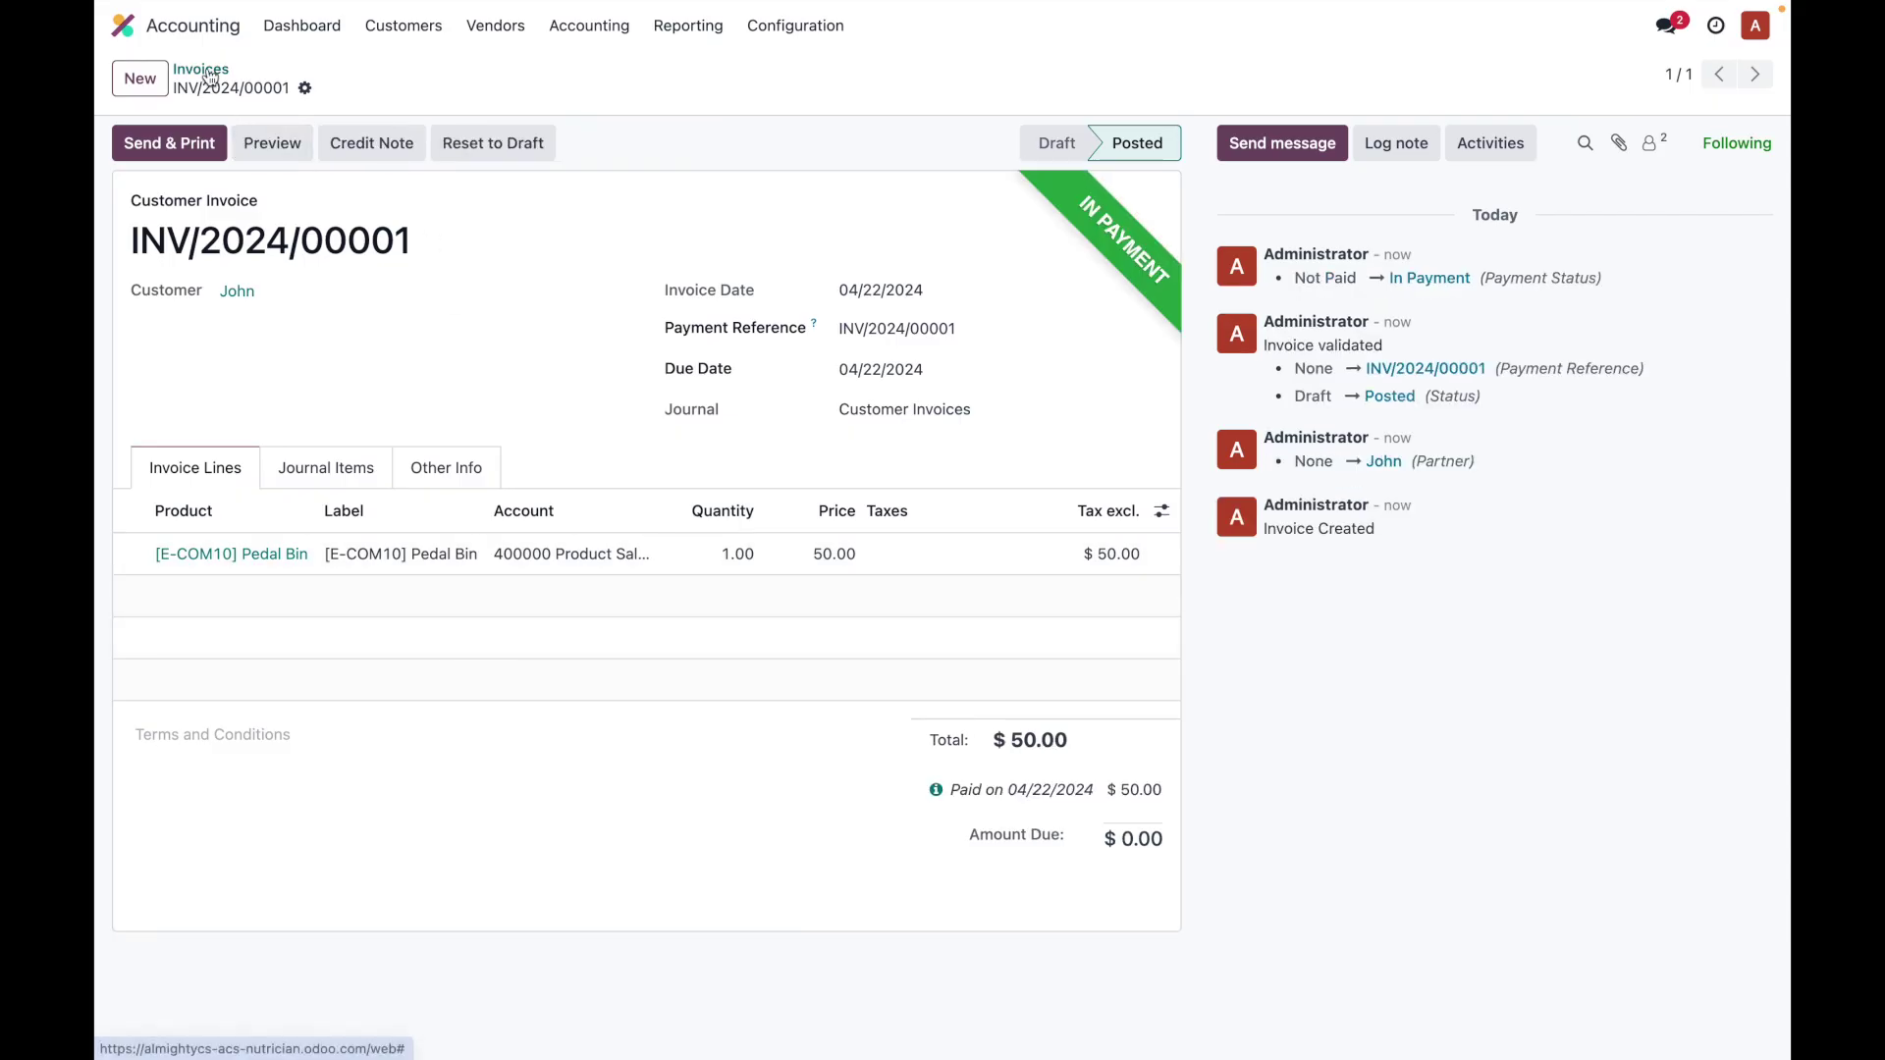
pyautogui.click(560, 25)
# Start a new vendor bill for vendor John with bill date 04/22/2024
pyautogui.click(617, 102)
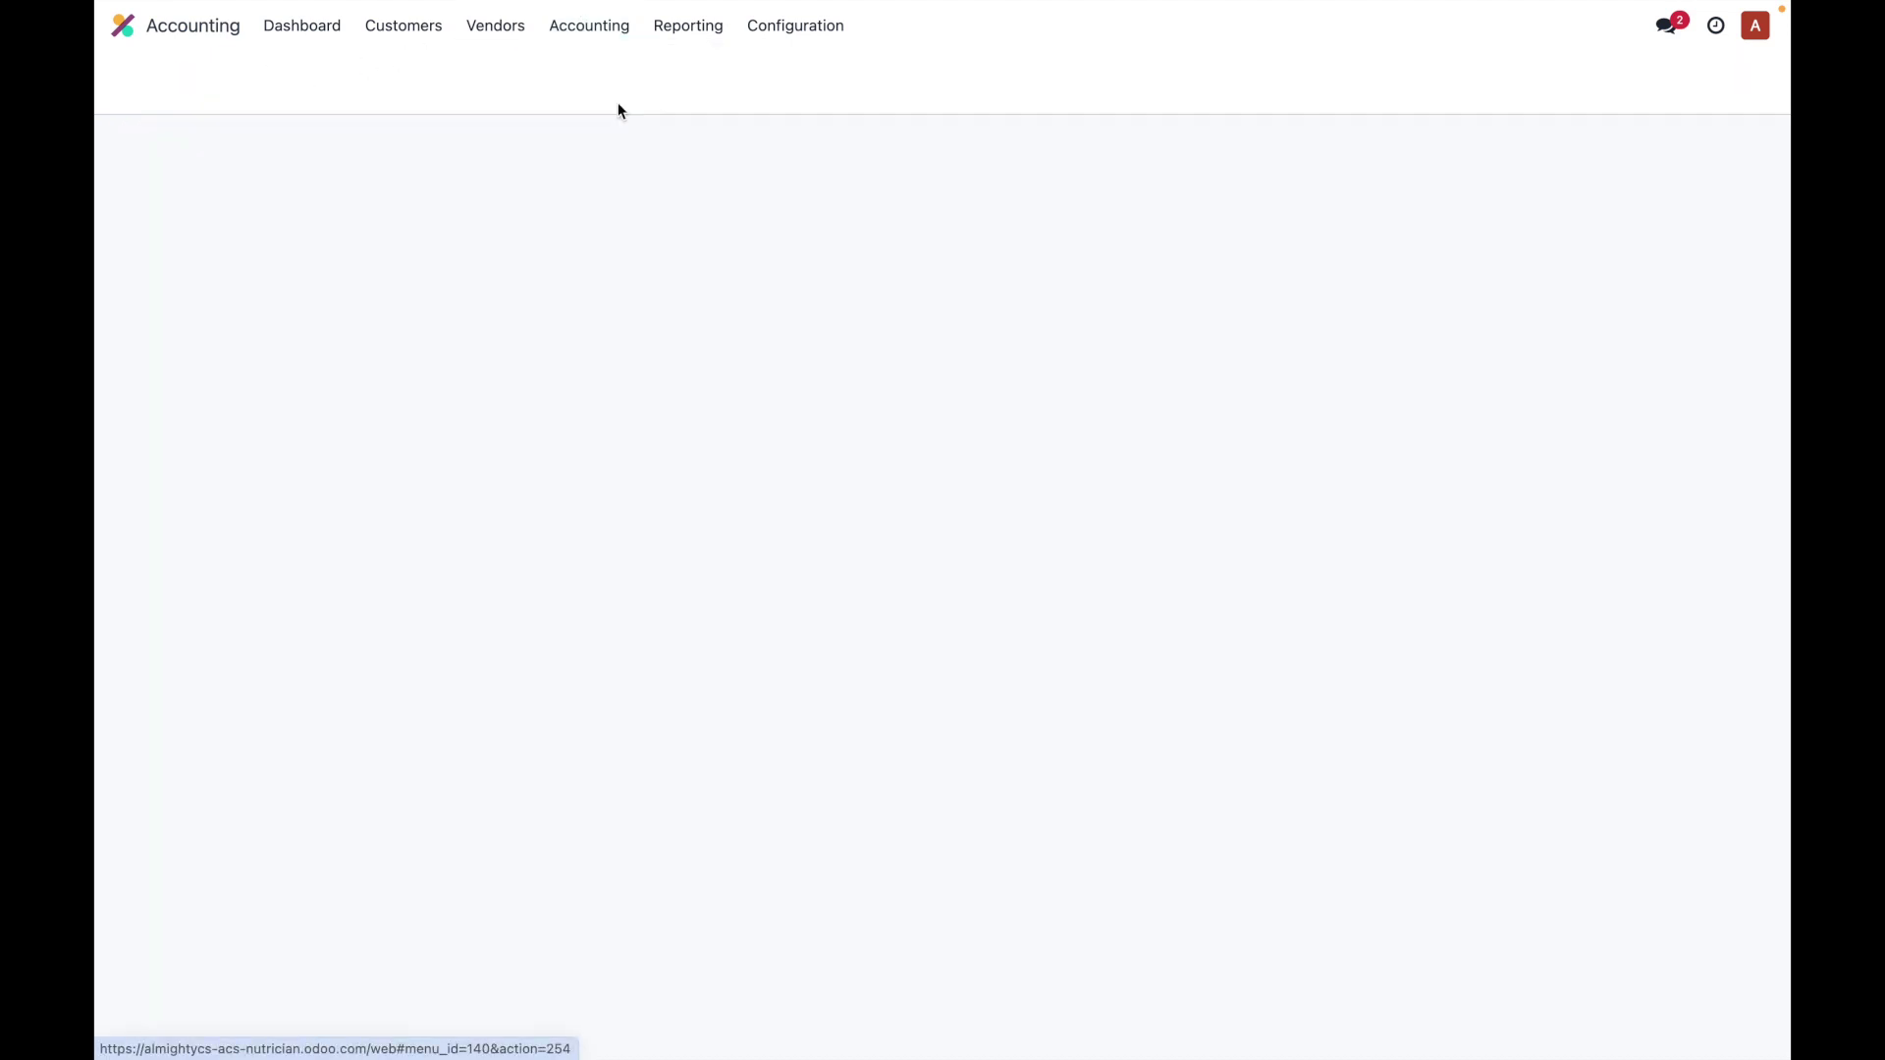
pyautogui.click(497, 26)
pyautogui.click(539, 68)
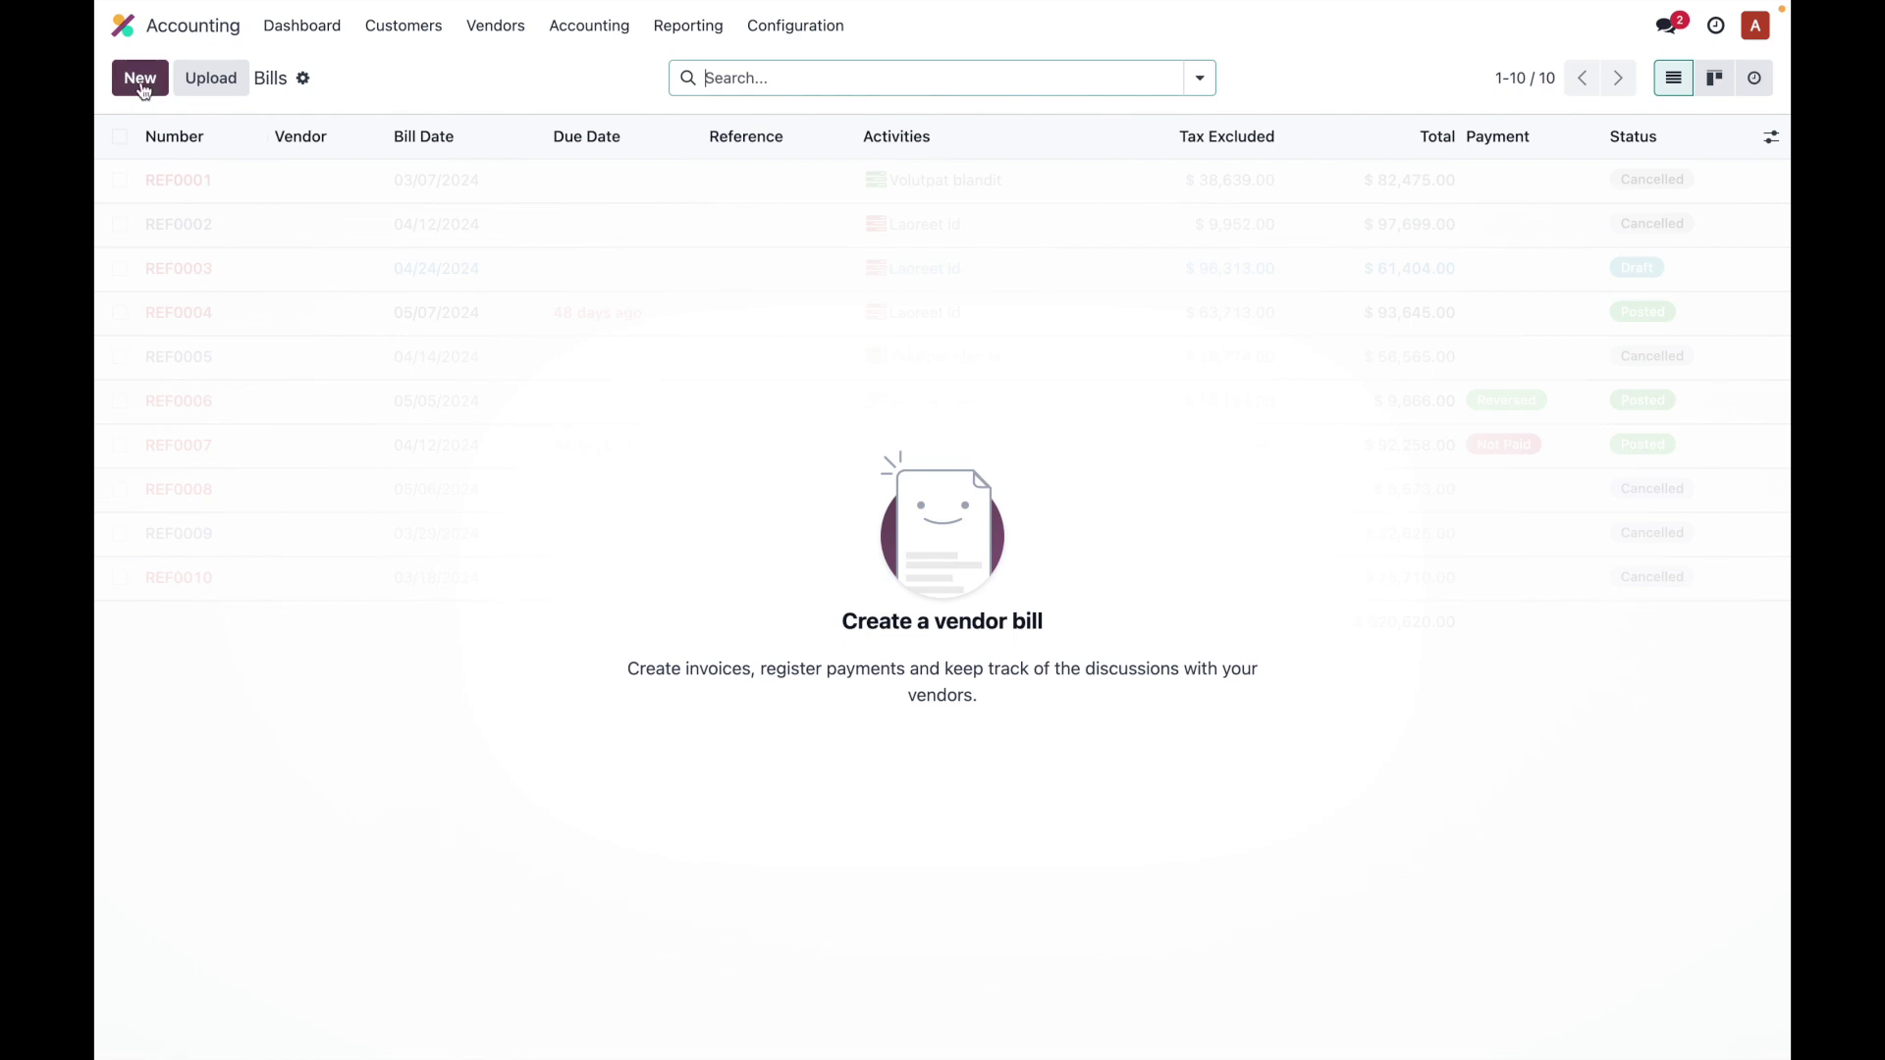
pyautogui.click(139, 79)
pyautogui.click(324, 292)
pyautogui.click(334, 324)
pyautogui.click(338, 300)
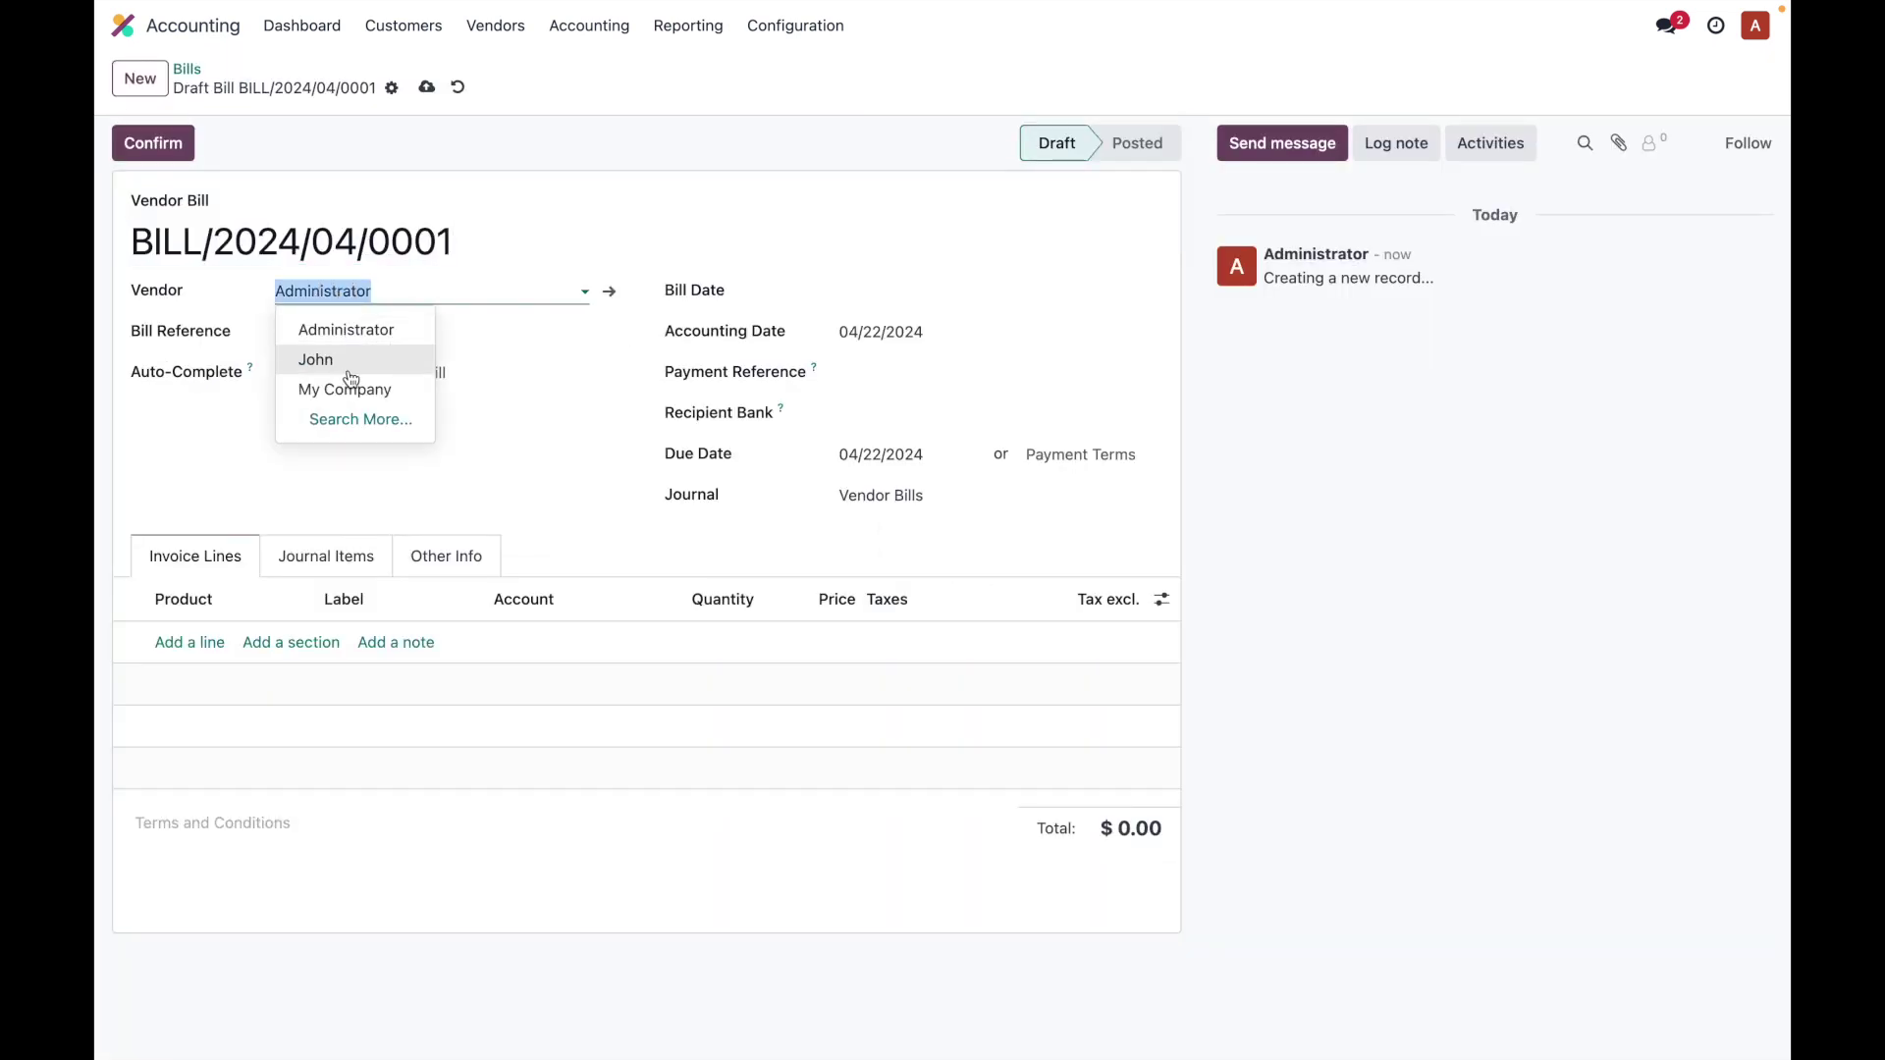
pyautogui.write('John')
pyautogui.click(909, 292)
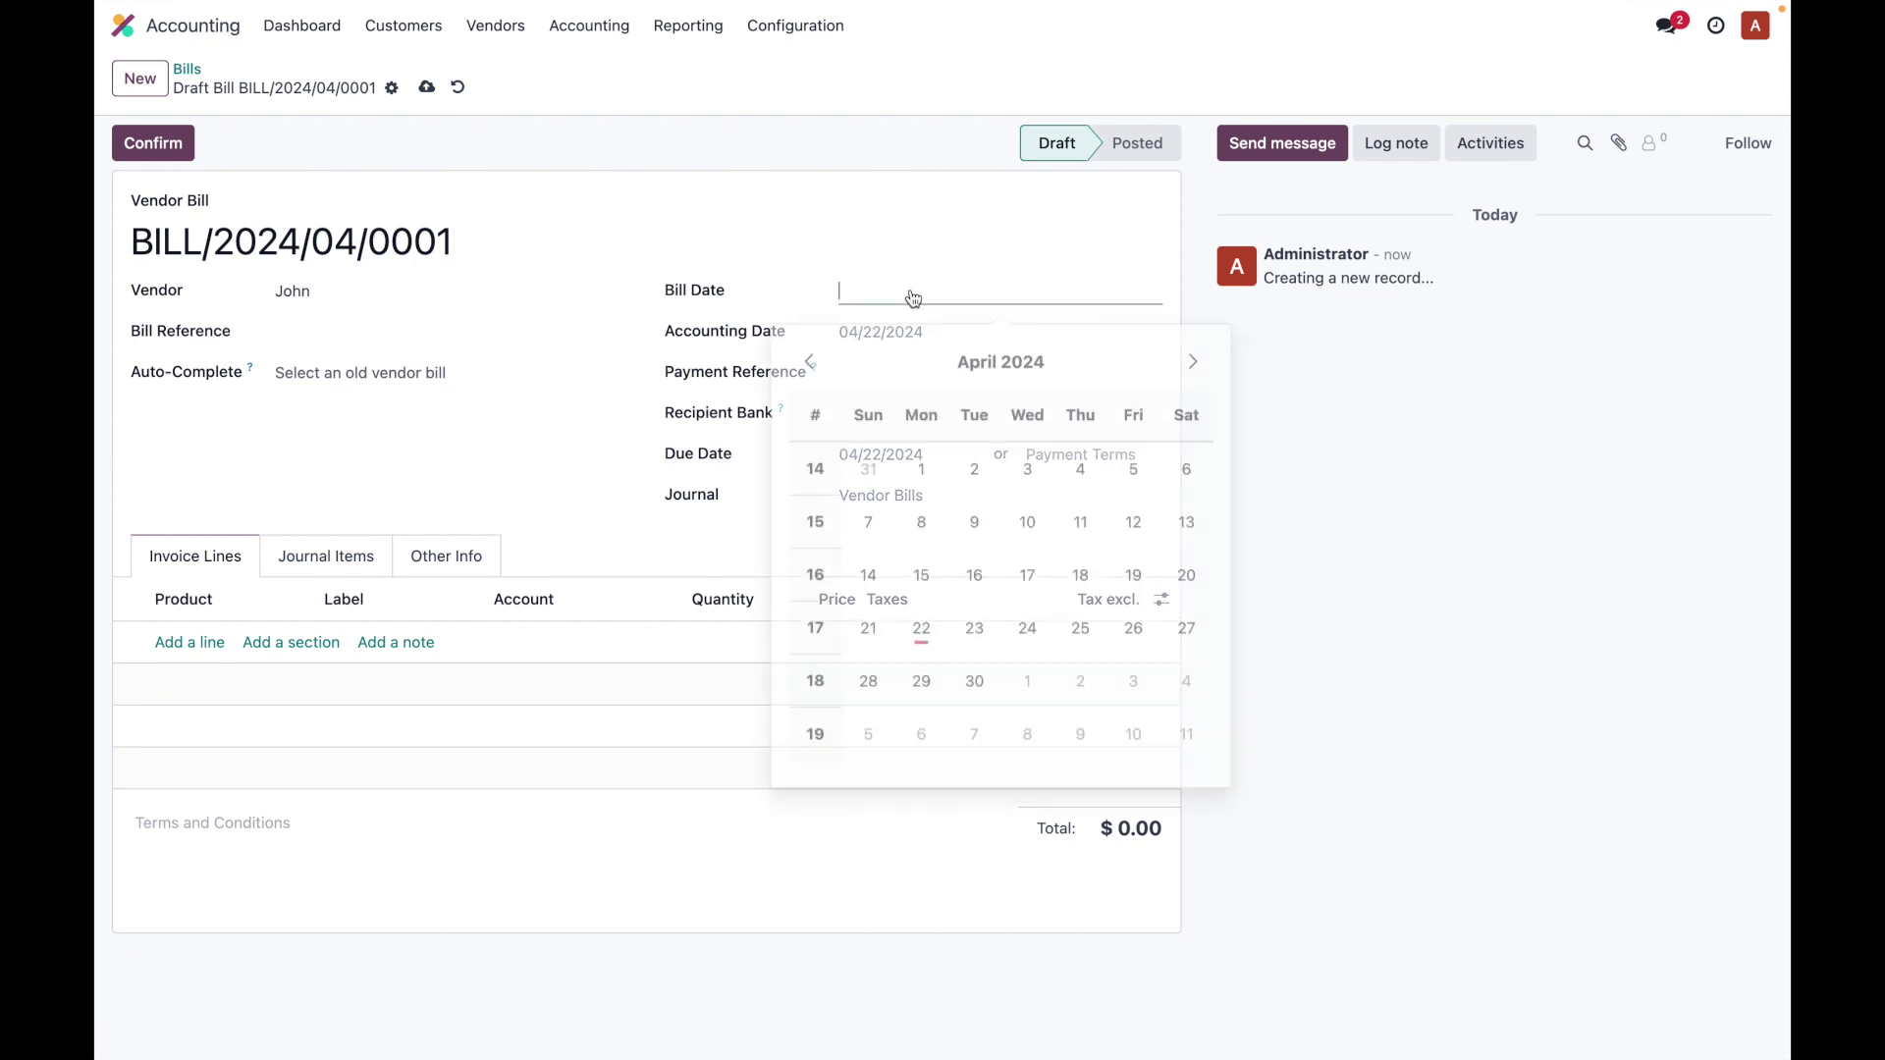
pyautogui.click(921, 620)
# Add one Pedal Bin line at 1,000 without the 15% tax and post the bill
pyautogui.click(193, 643)
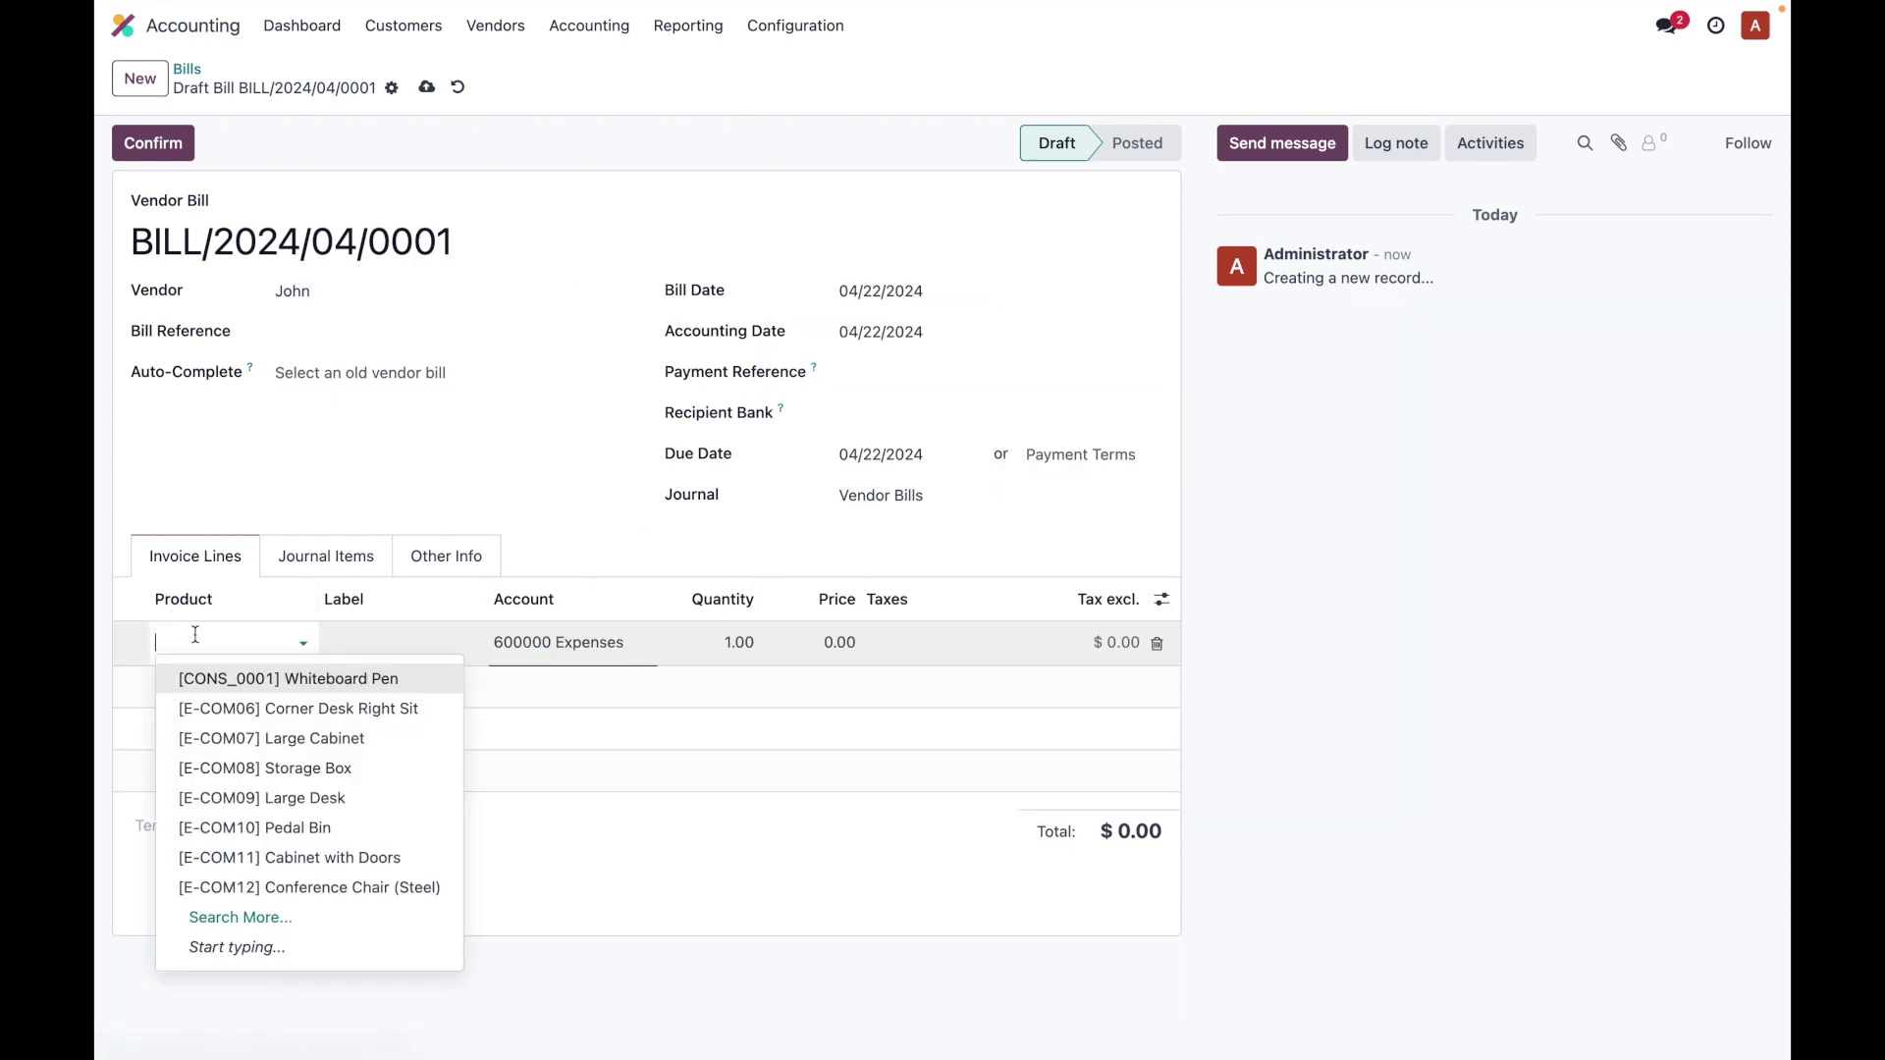
pyautogui.click(255, 828)
pyautogui.click(724, 663)
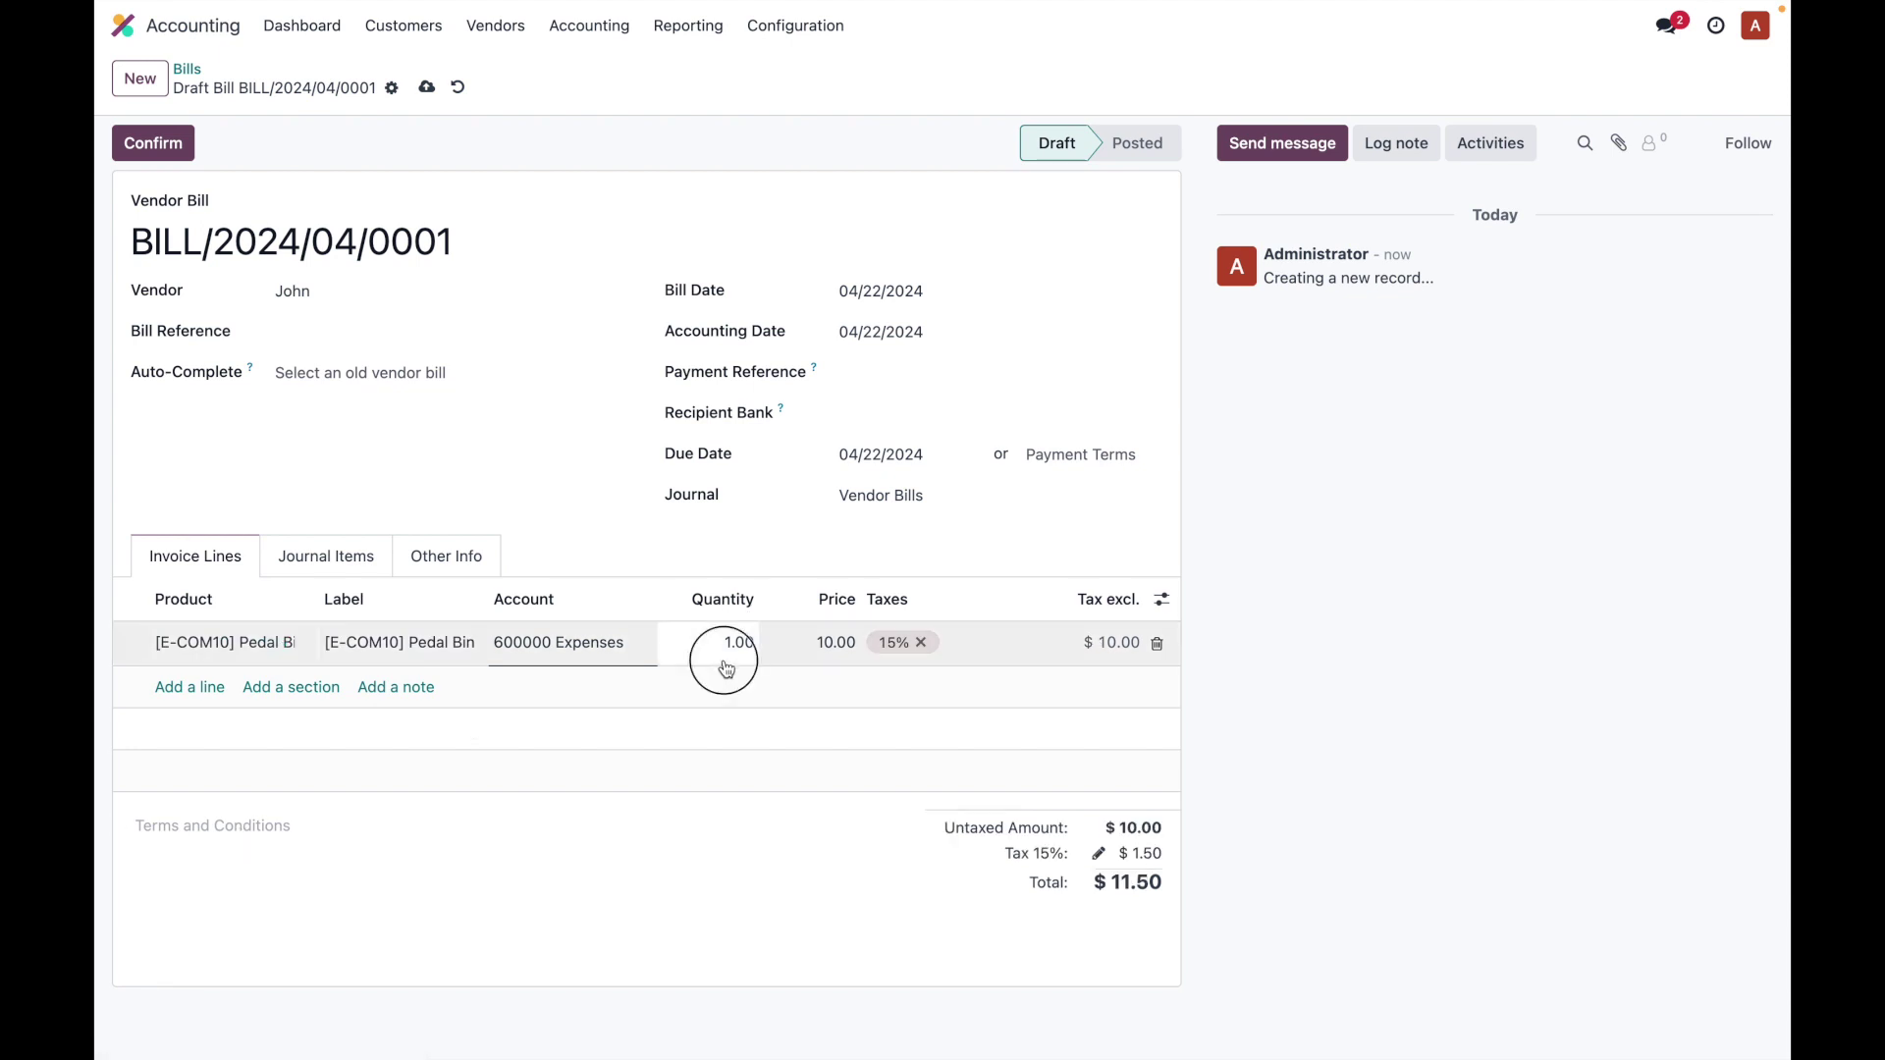
pyautogui.click(830, 643)
pyautogui.write('1,00')
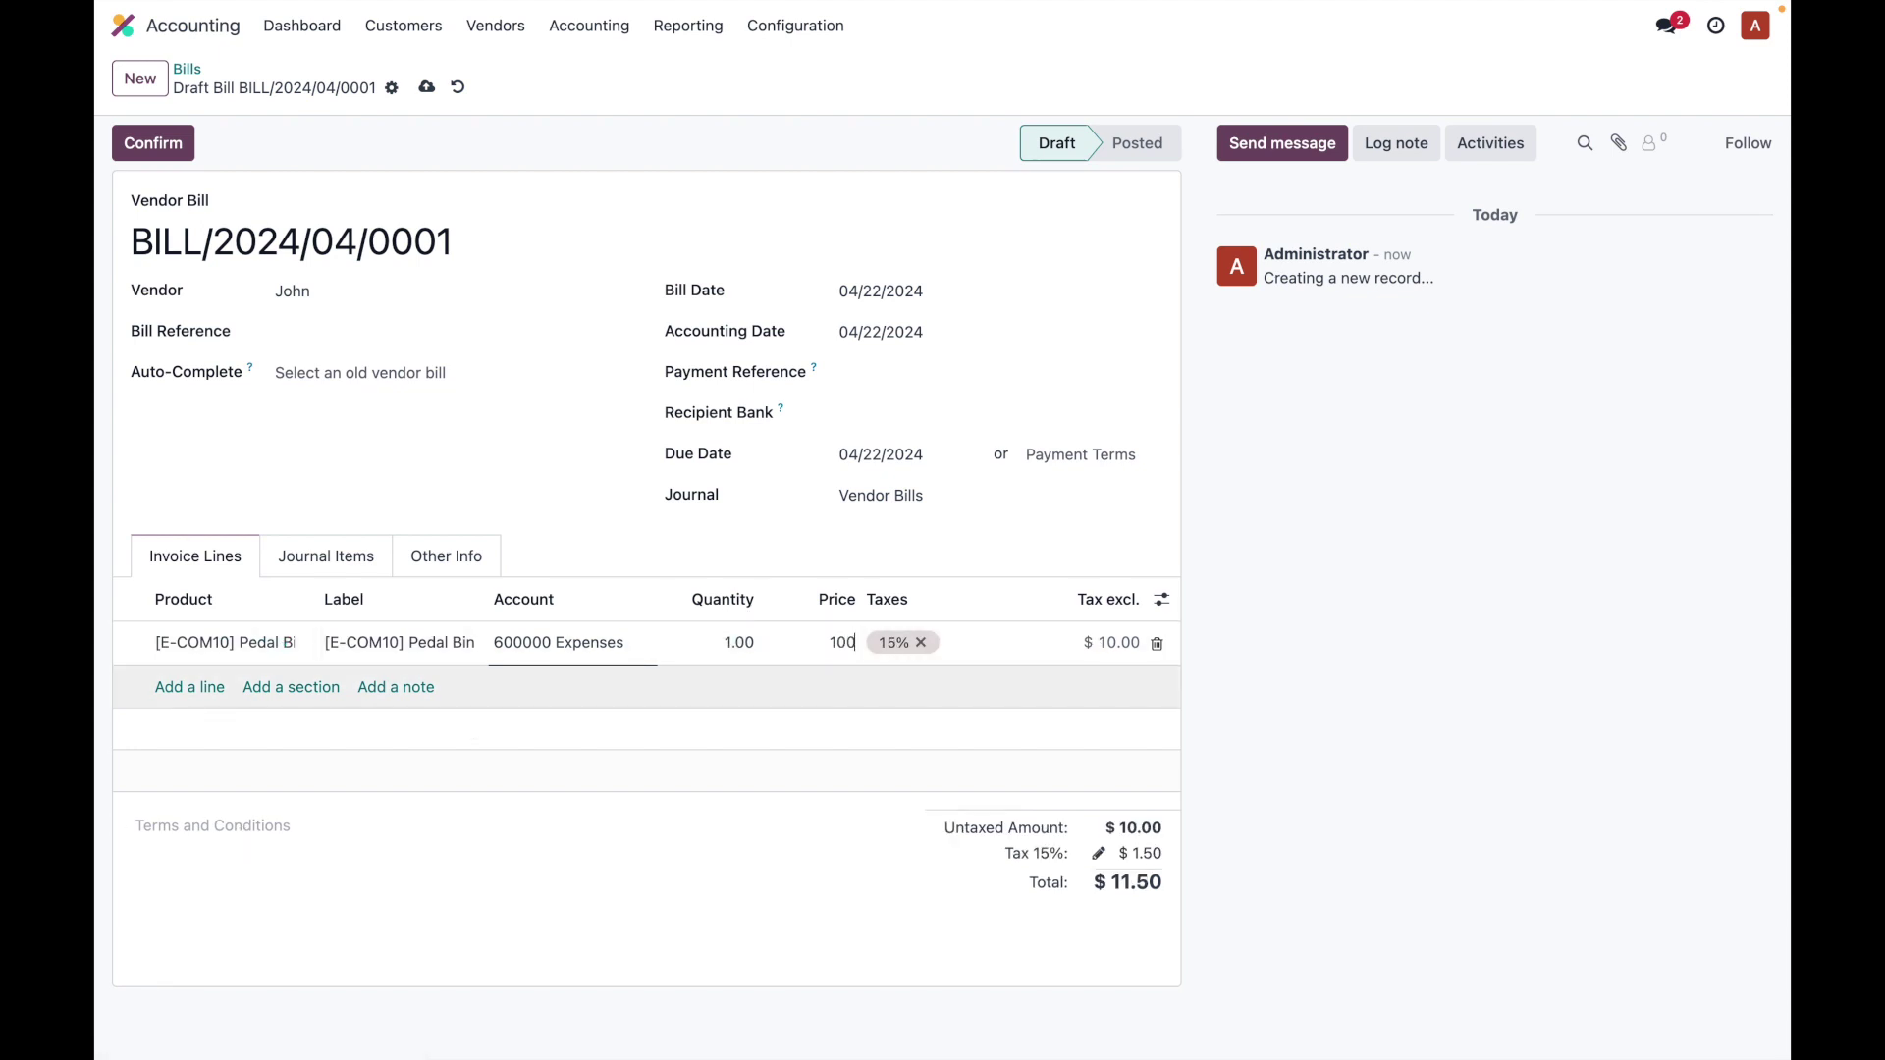
pyautogui.write('0')
pyautogui.click(921, 642)
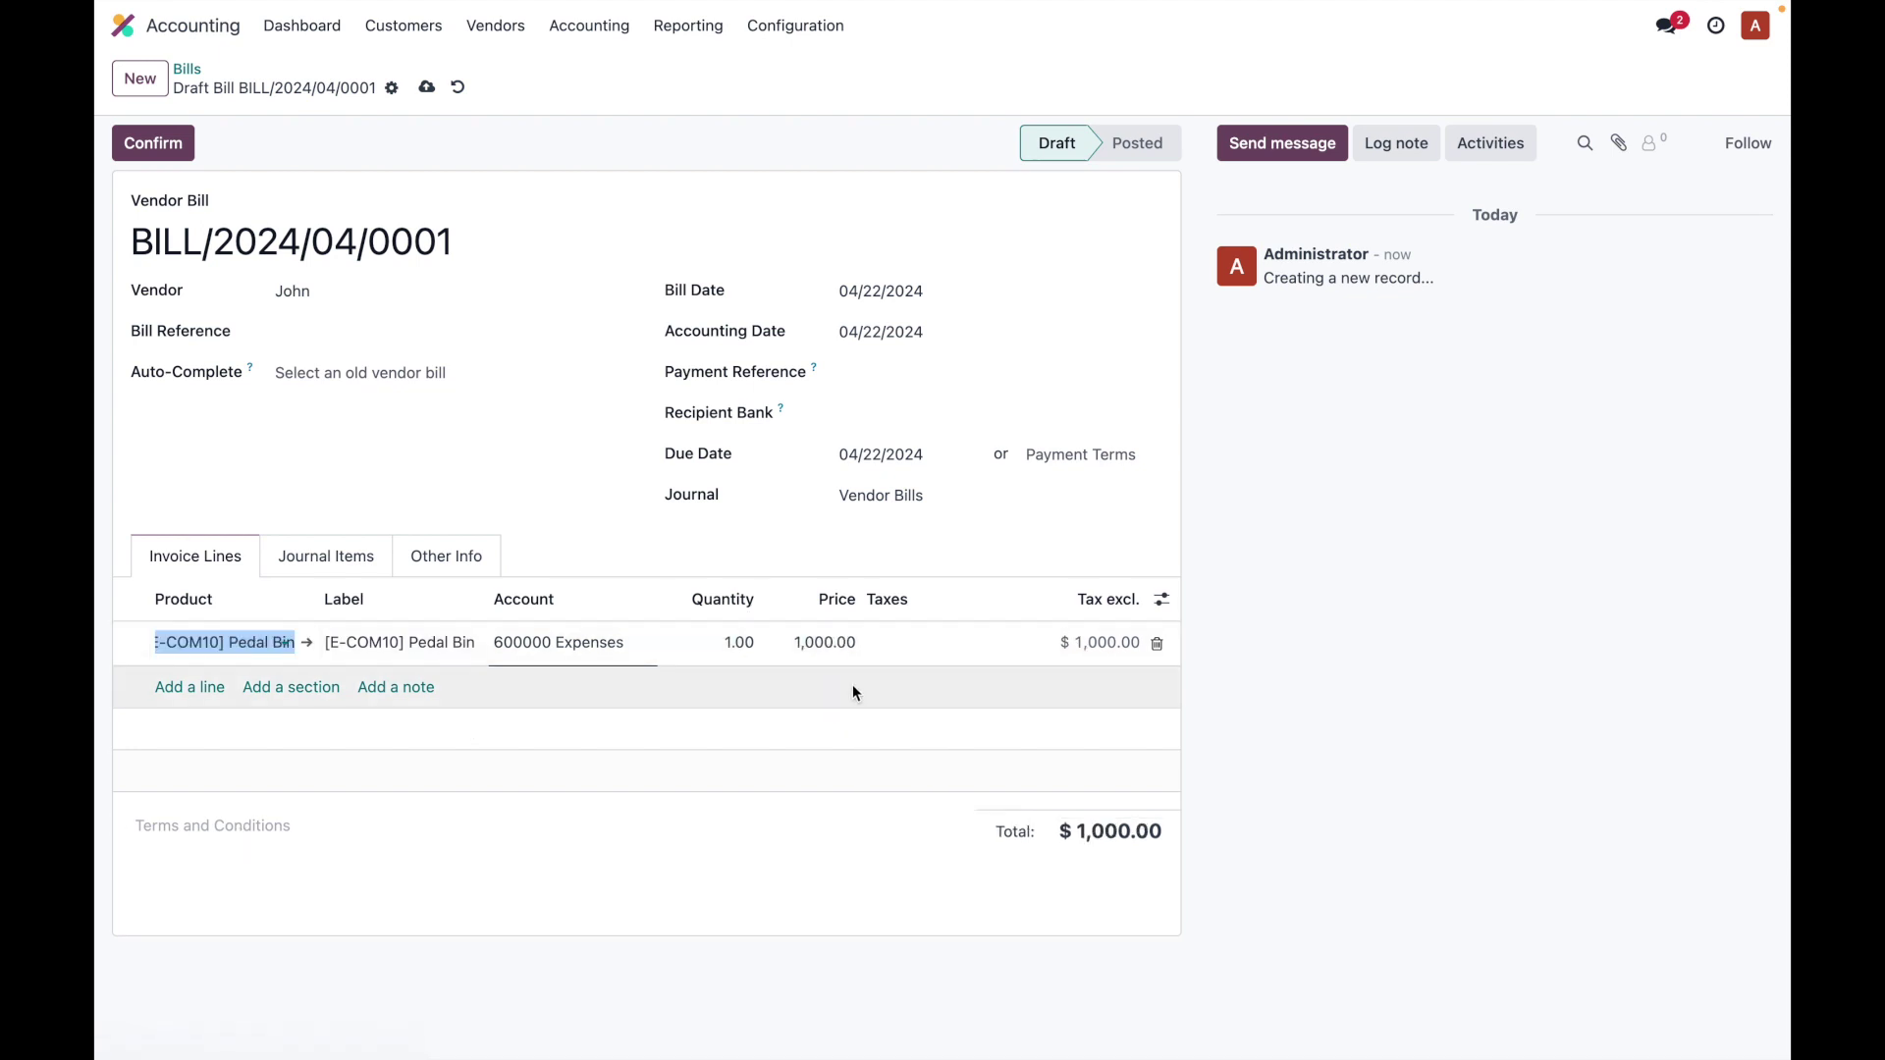
pyautogui.click(1347, 724)
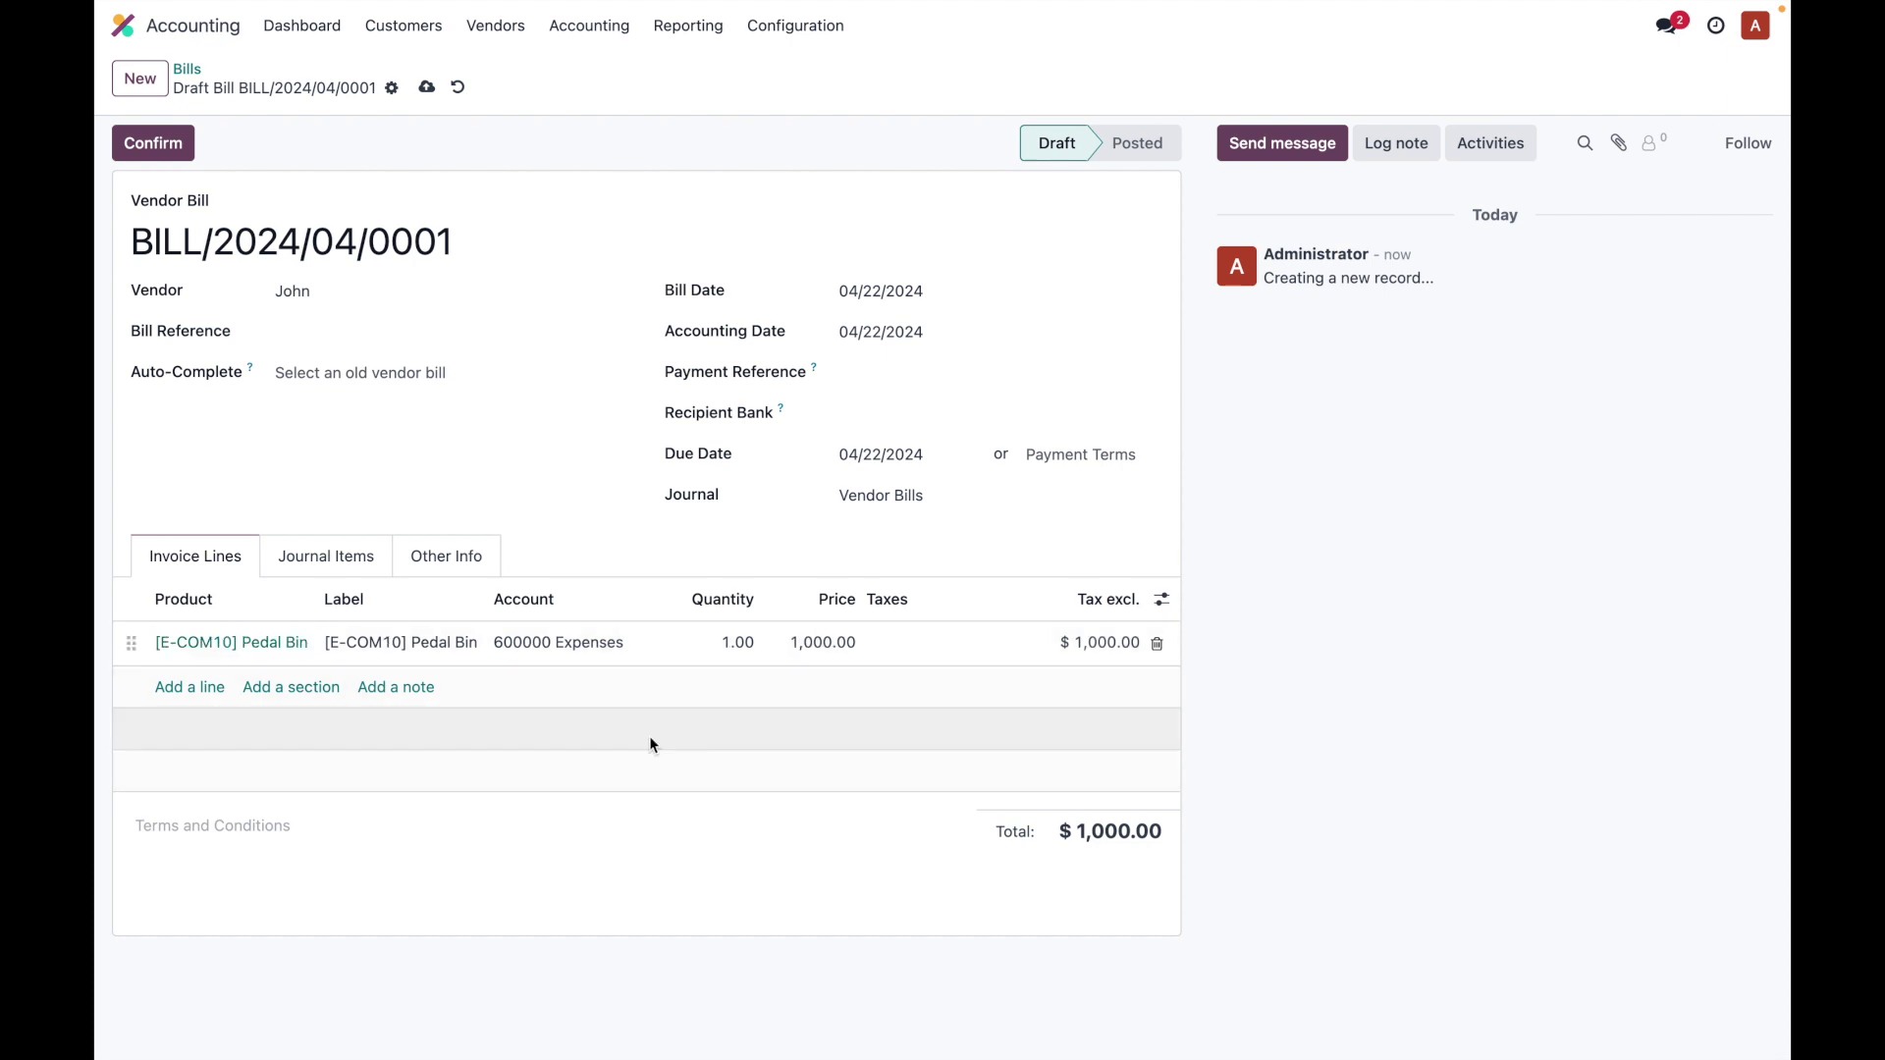
pyautogui.click(161, 142)
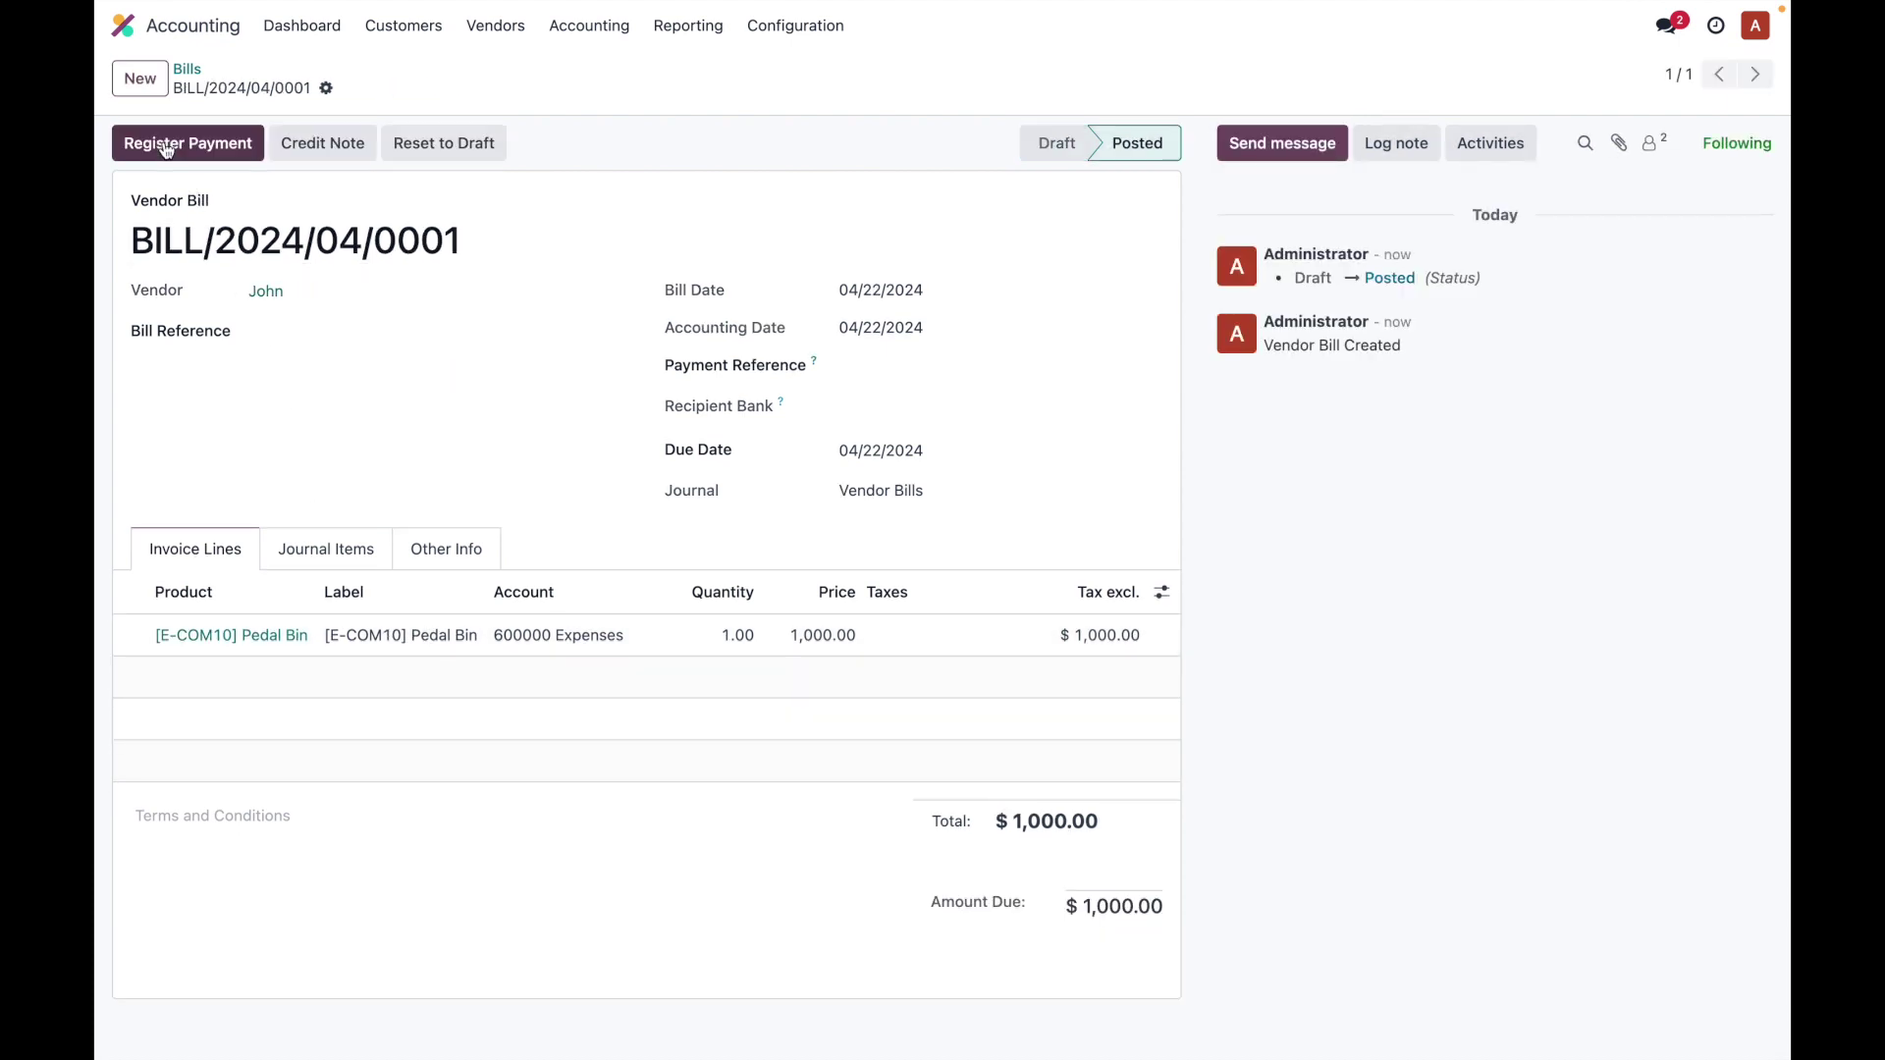
# Pay the $1,000.00 vendor bill from the Petty Cash journal and return to the dashboard
pyautogui.click(165, 145)
pyautogui.click(675, 474)
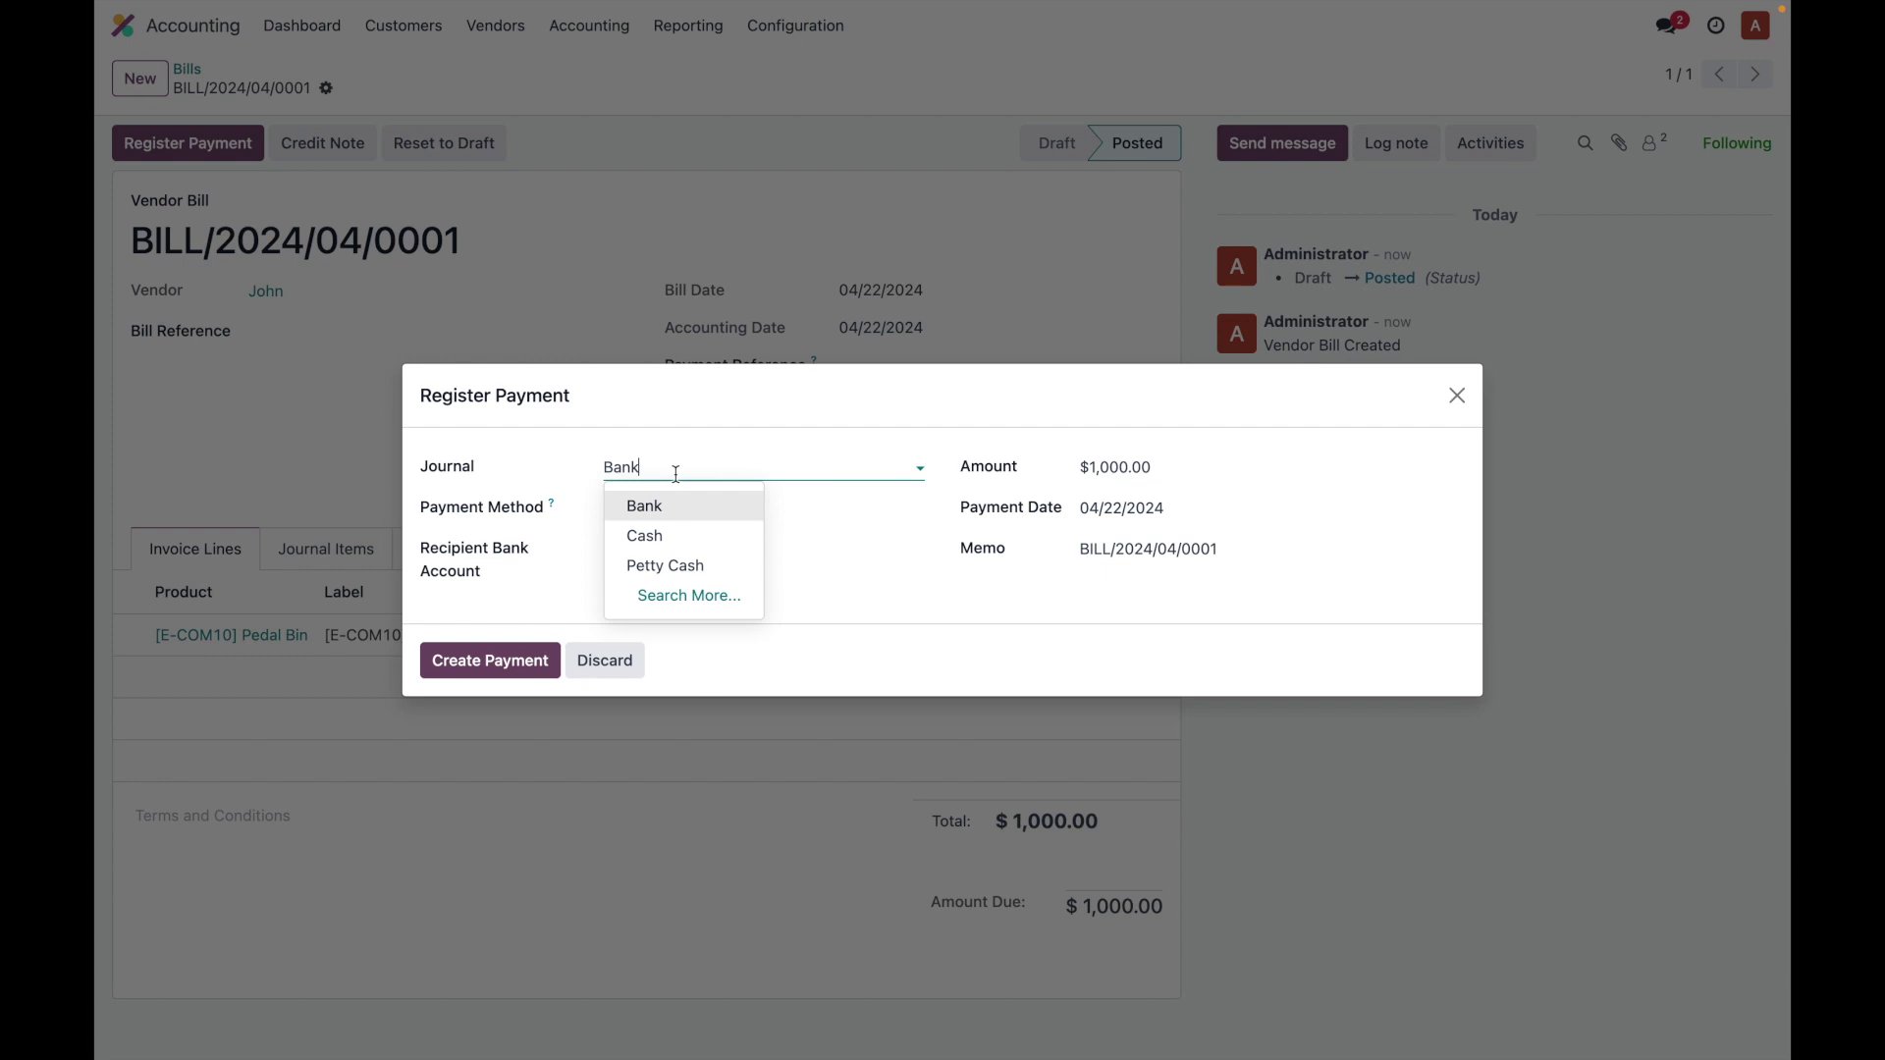
pyautogui.click(680, 567)
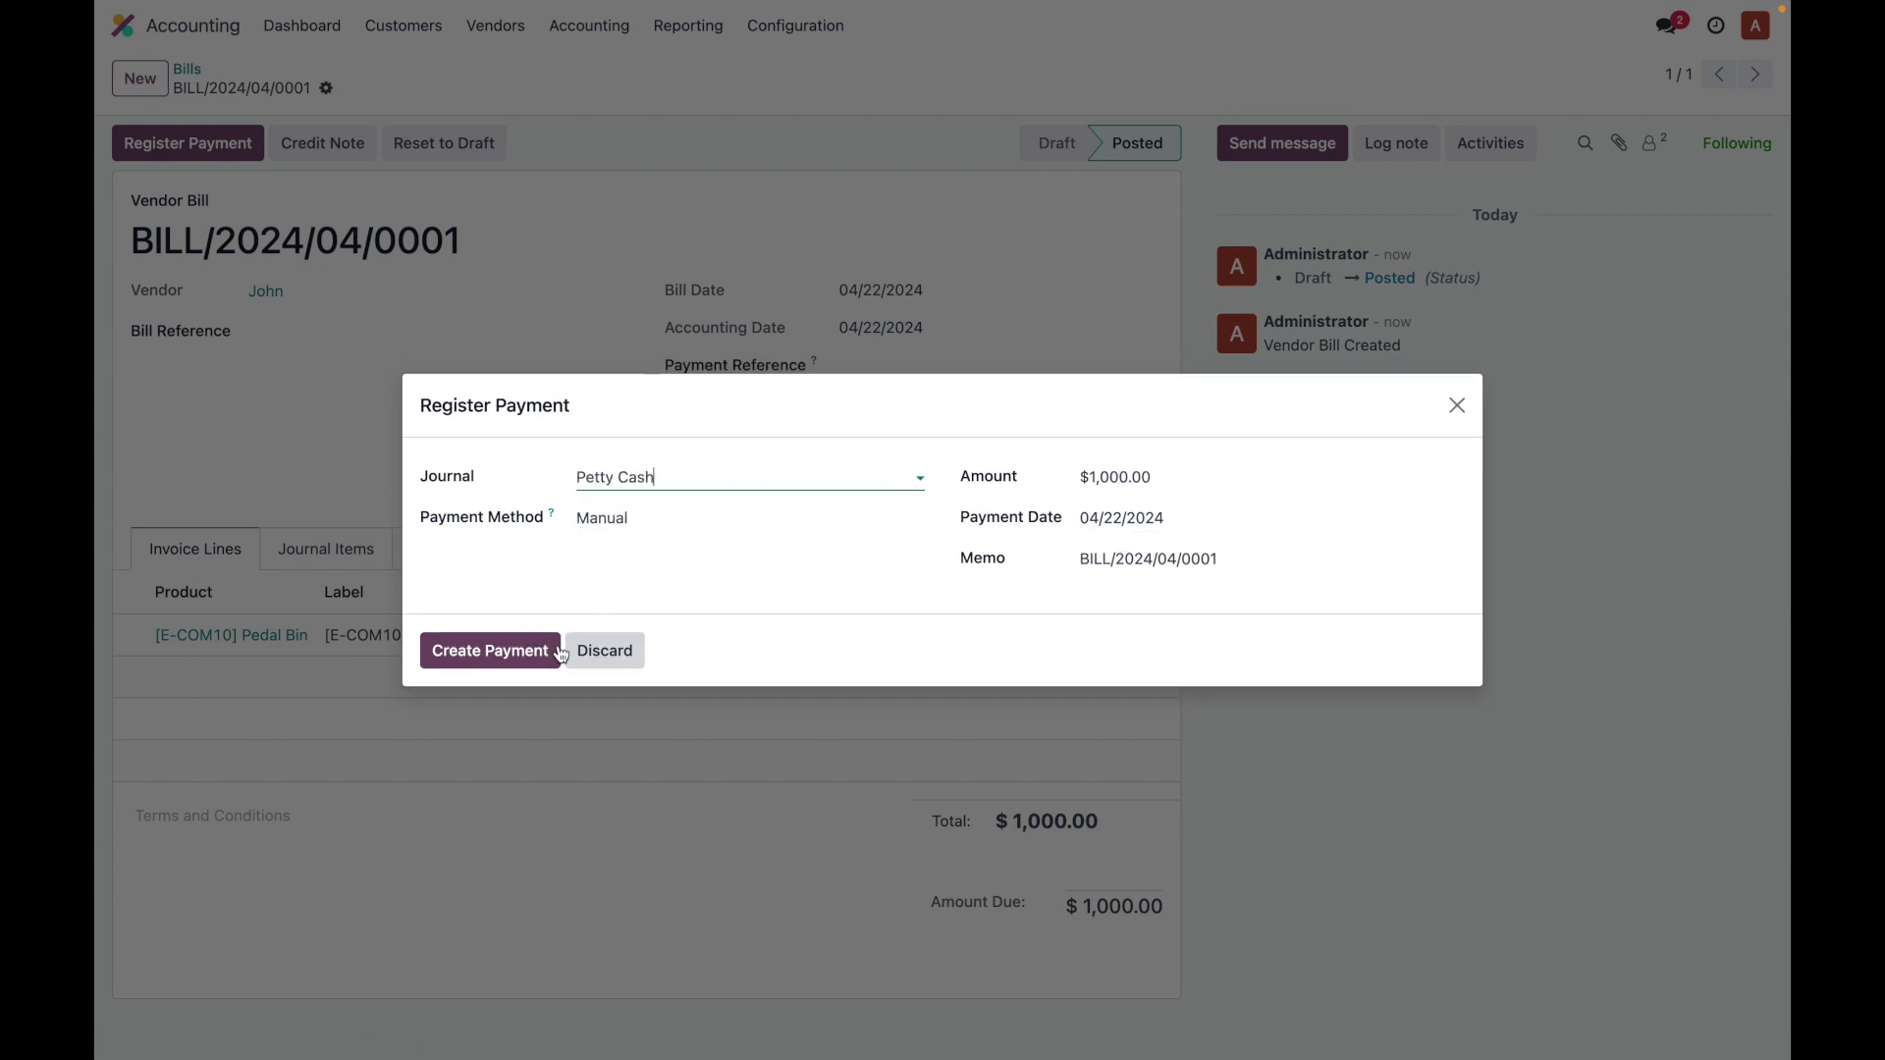
pyautogui.click(518, 653)
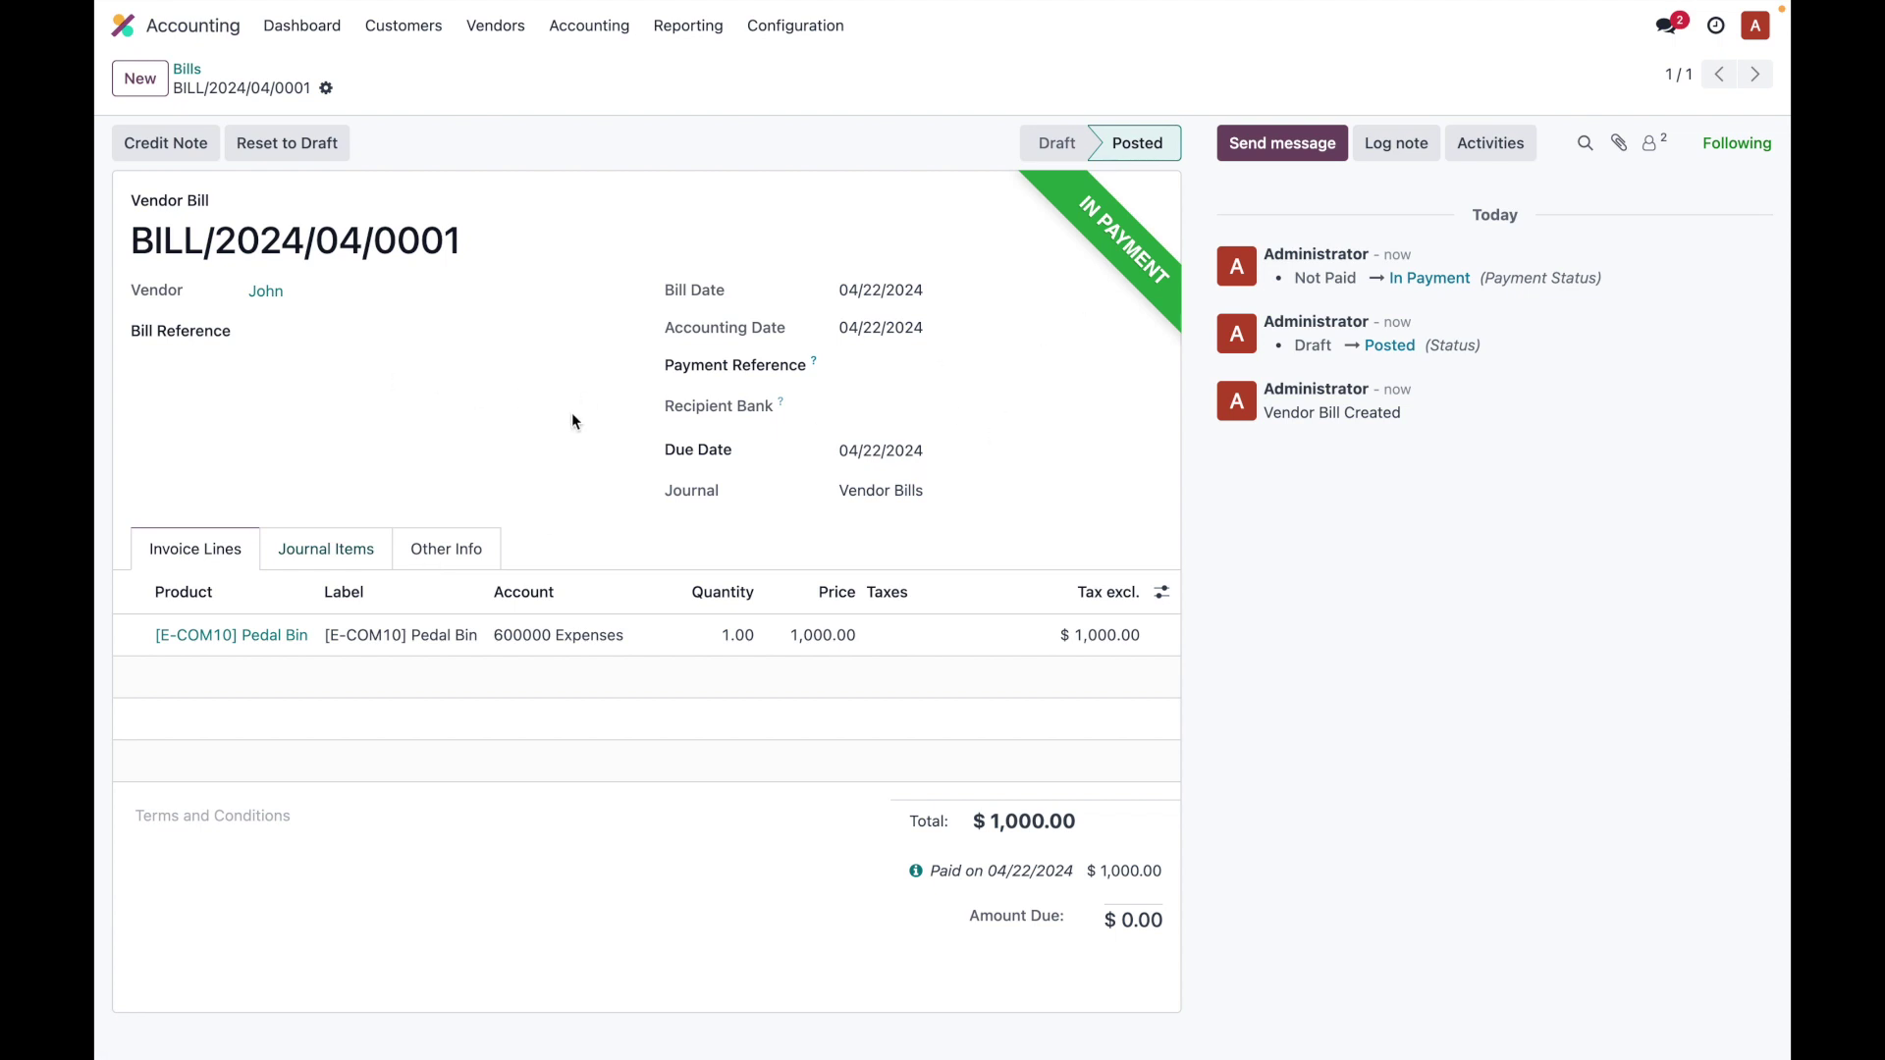
pyautogui.click(305, 27)
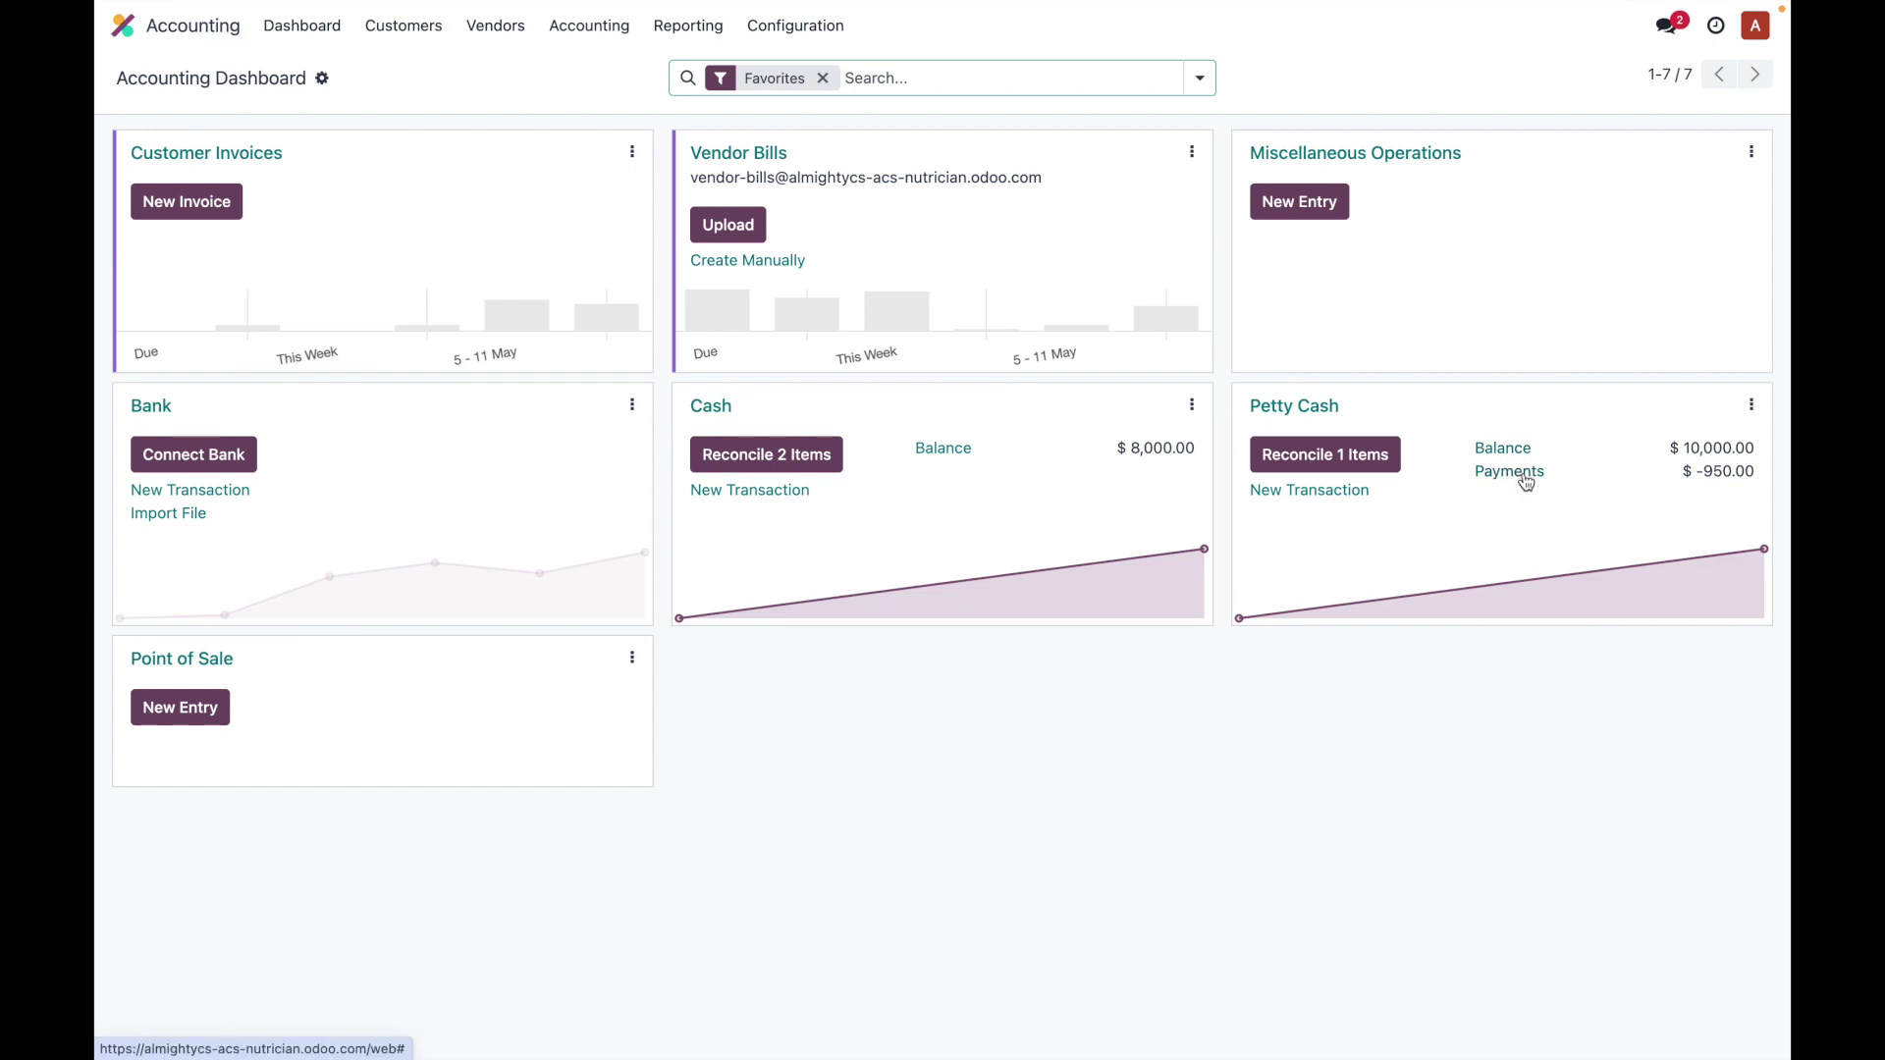
pyautogui.click(1512, 472)
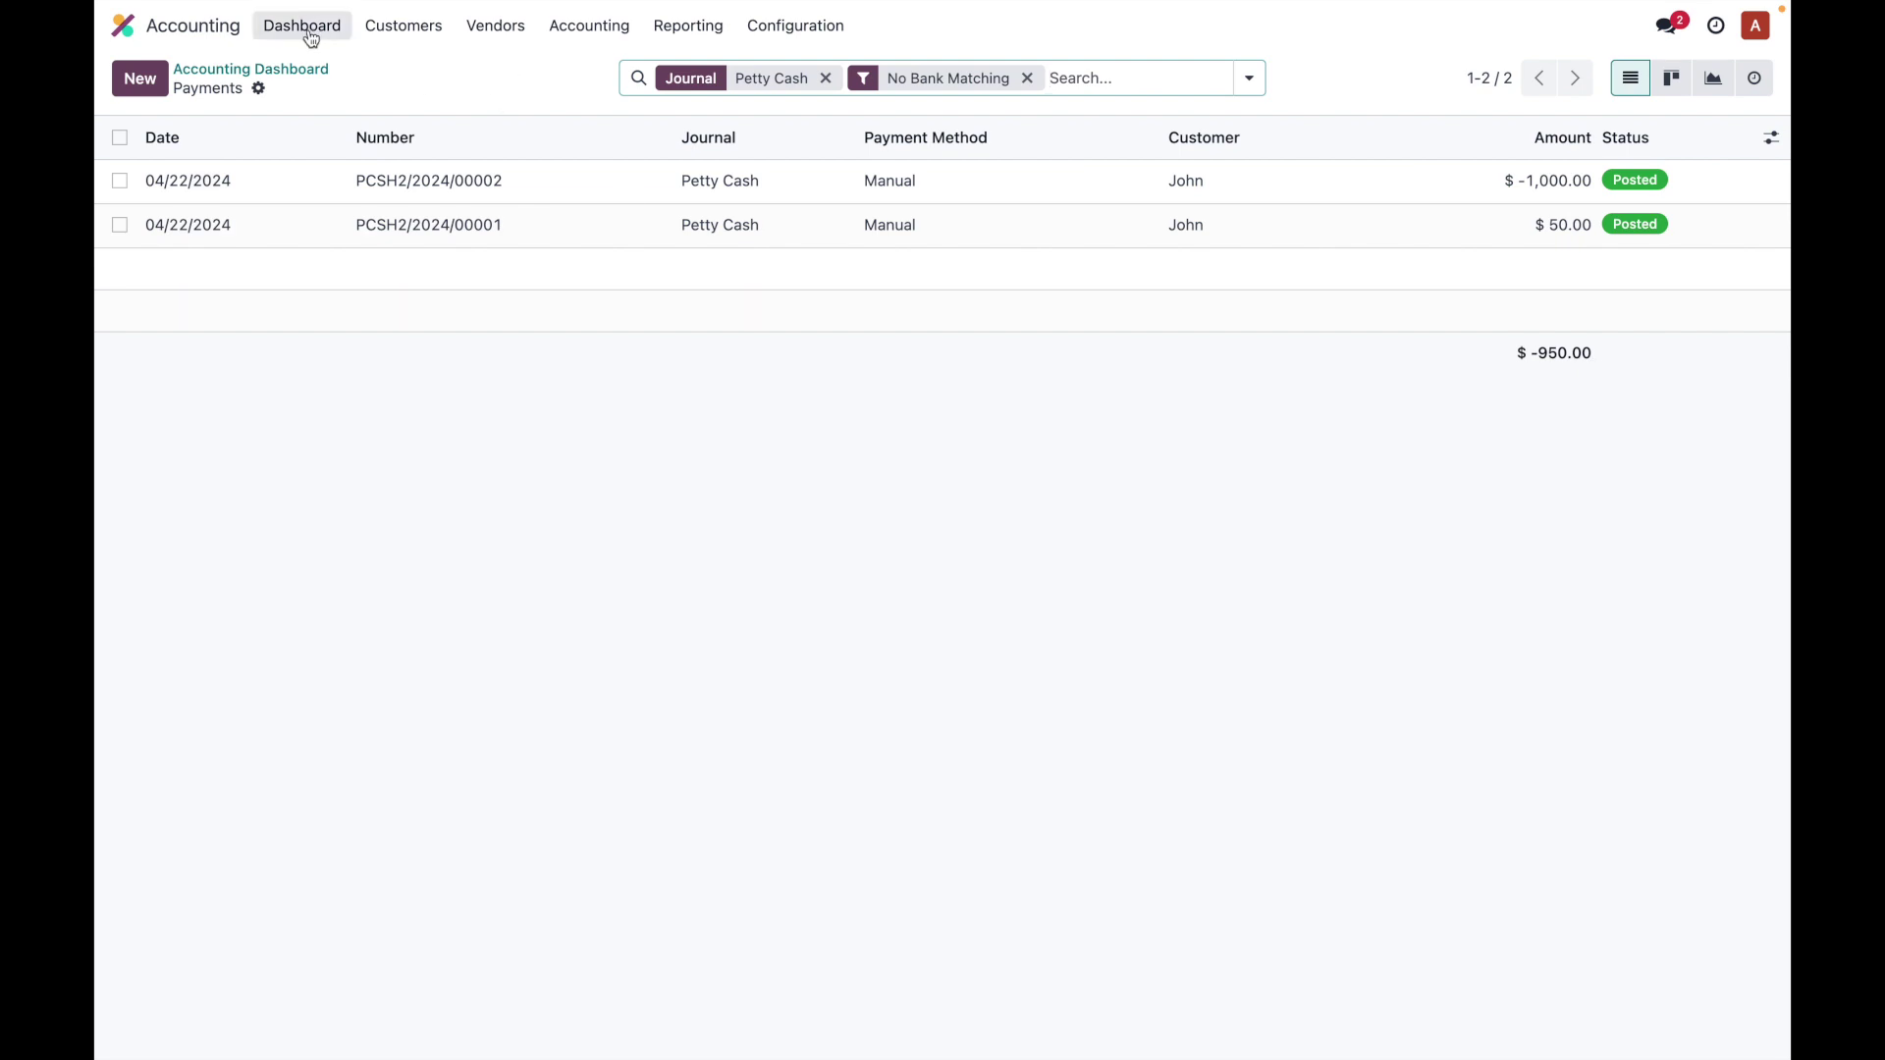
pyautogui.click(285, 70)
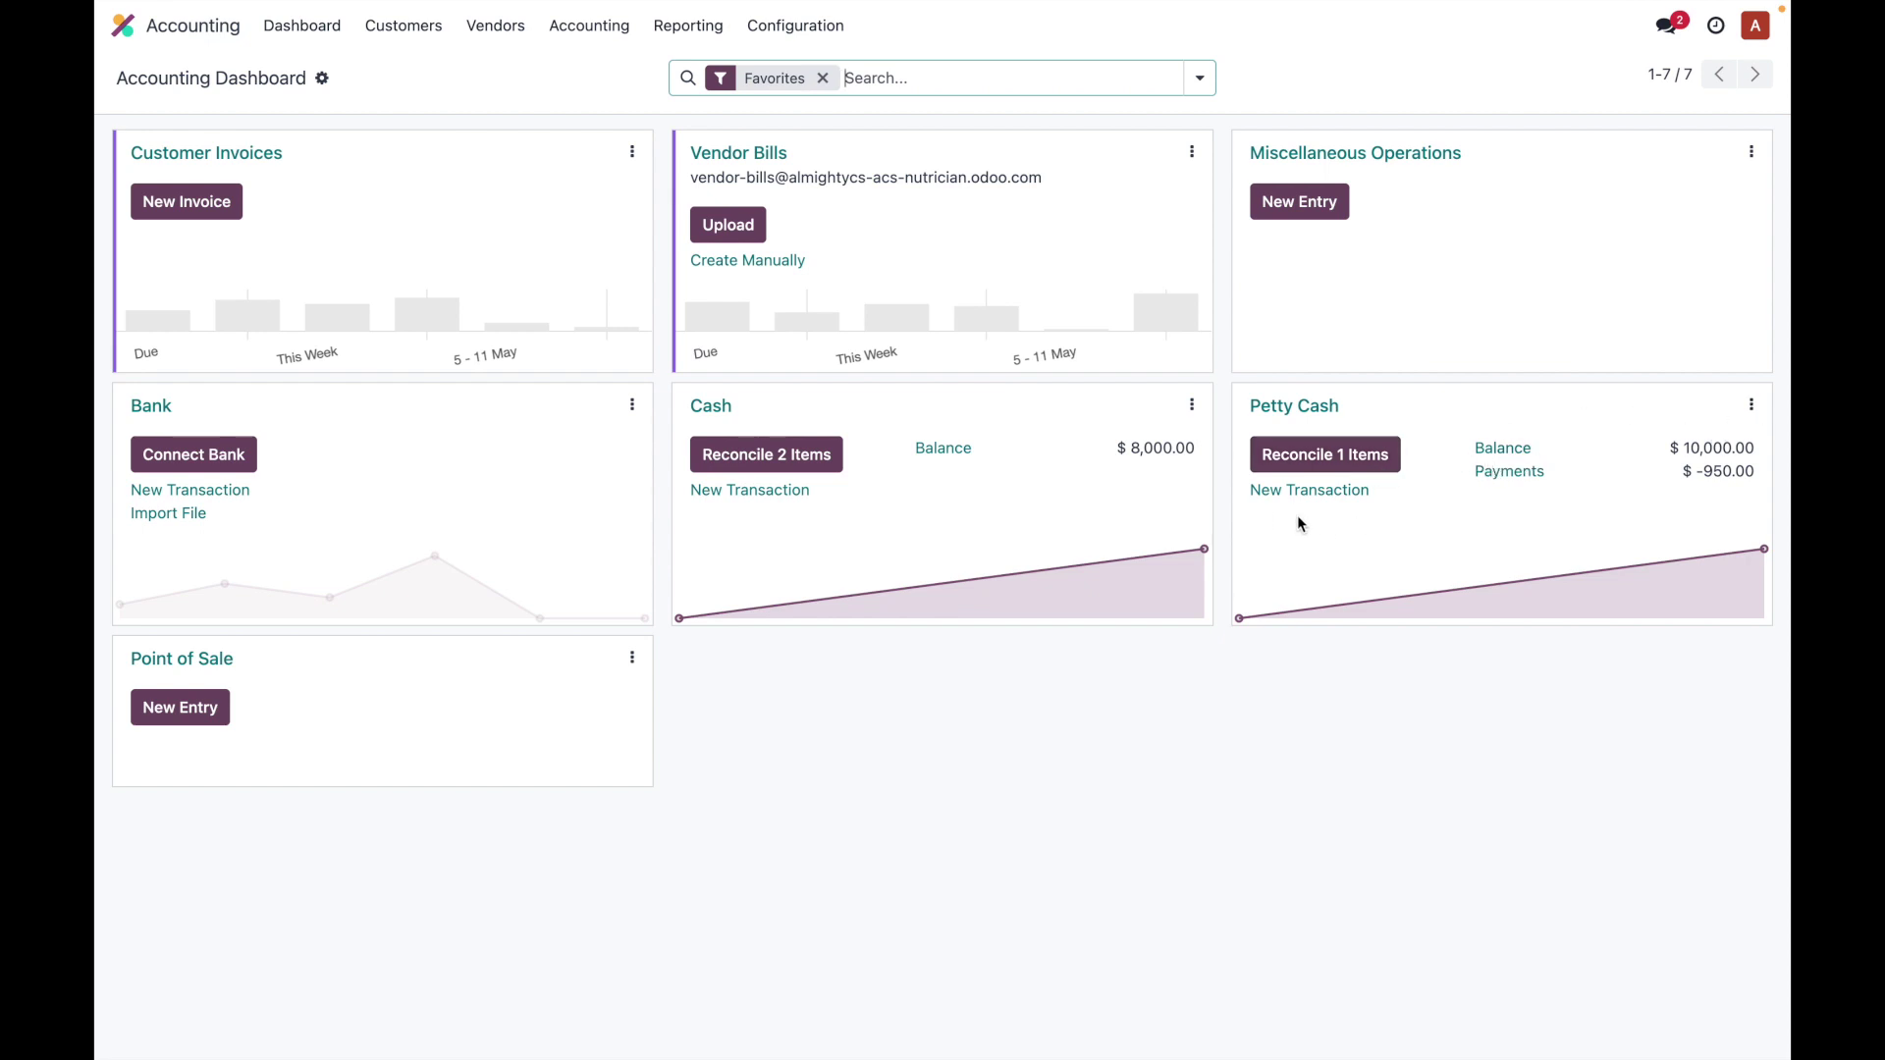
pyautogui.click(1289, 491)
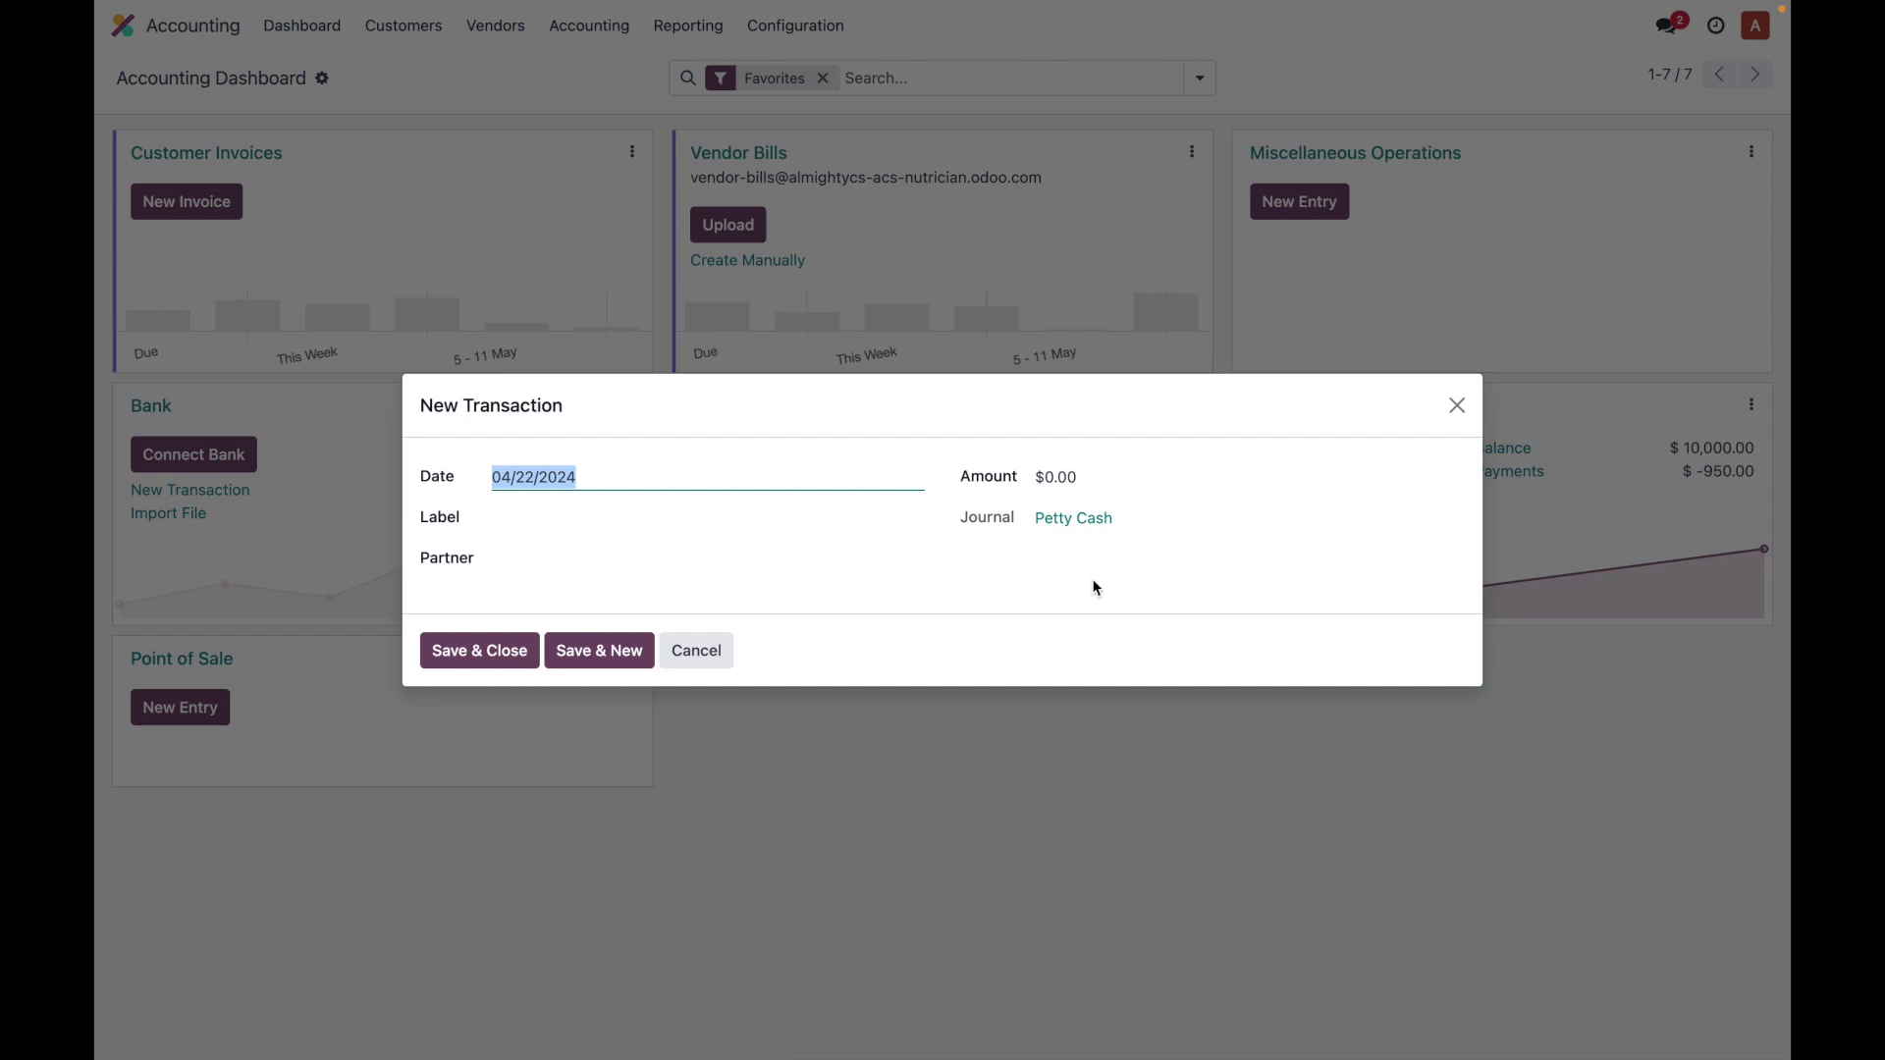
pyautogui.click(1455, 407)
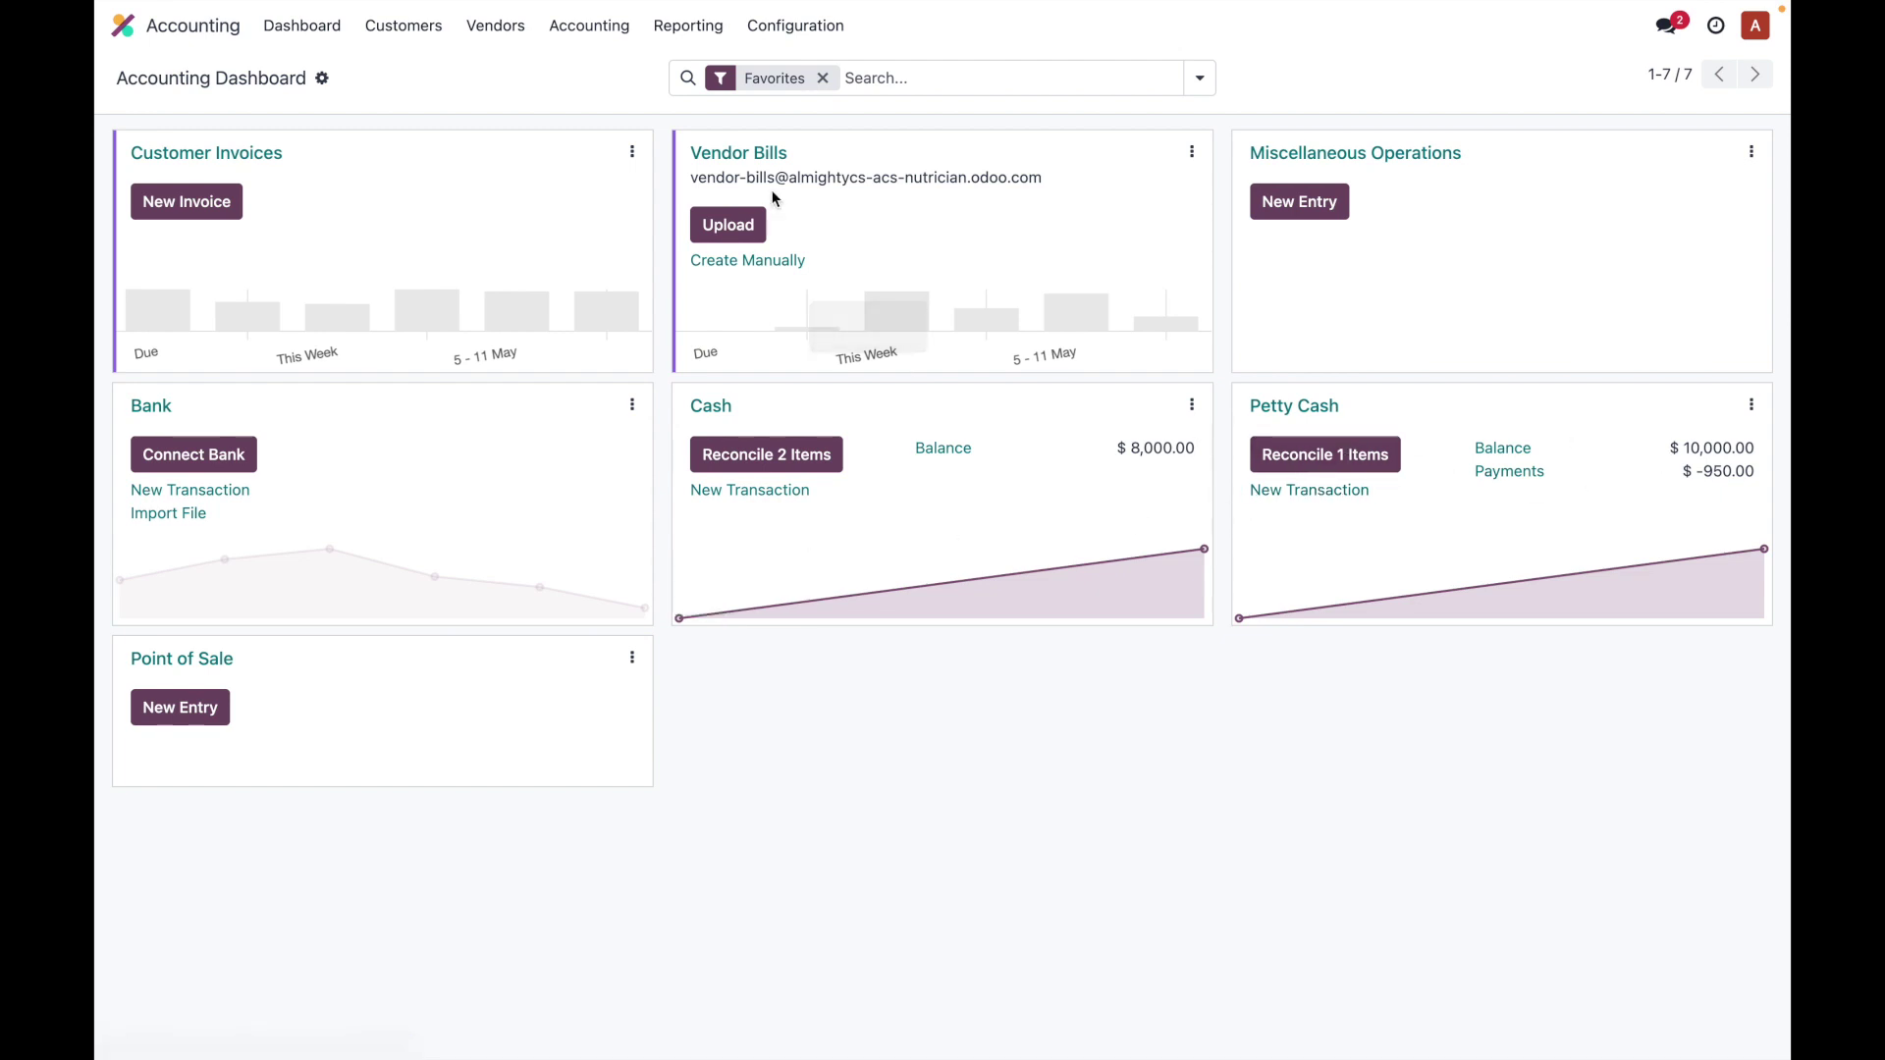
pyautogui.click(685, 26)
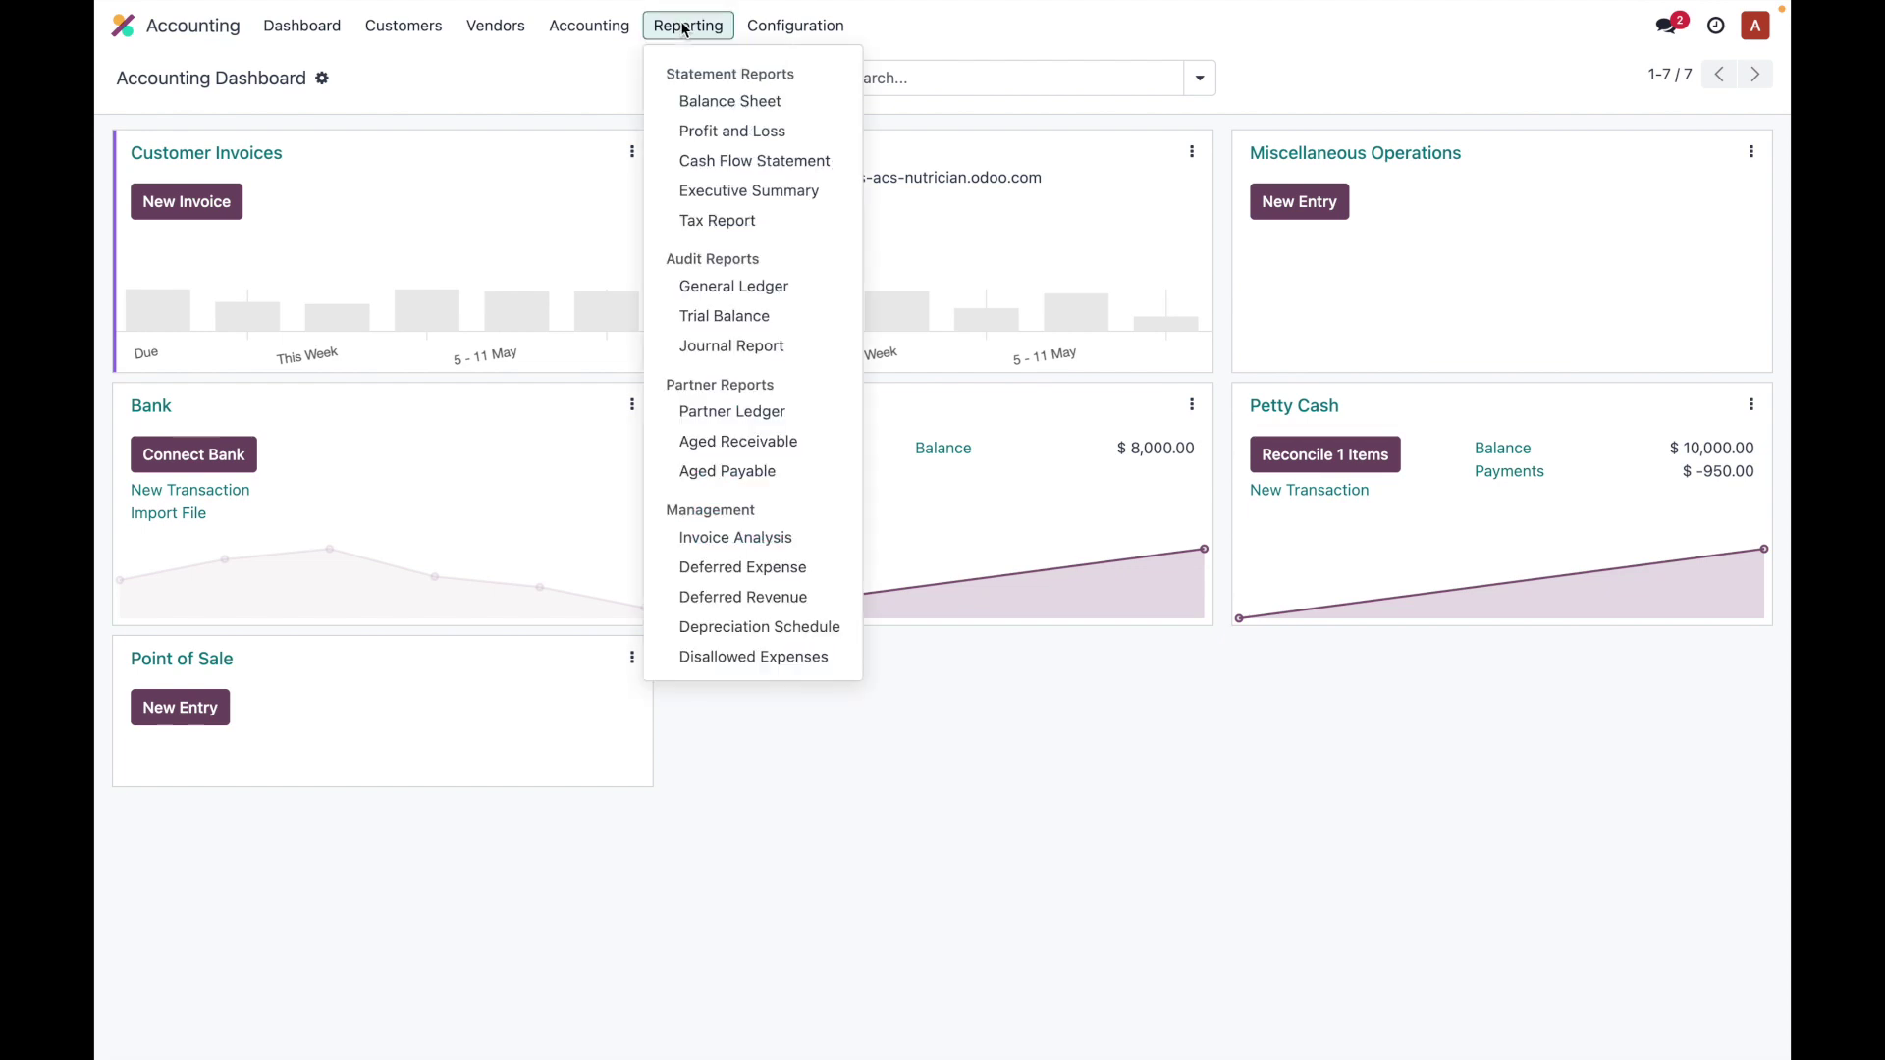
# Open the General Ledger report from the Reporting menu
pyautogui.click(408, 27)
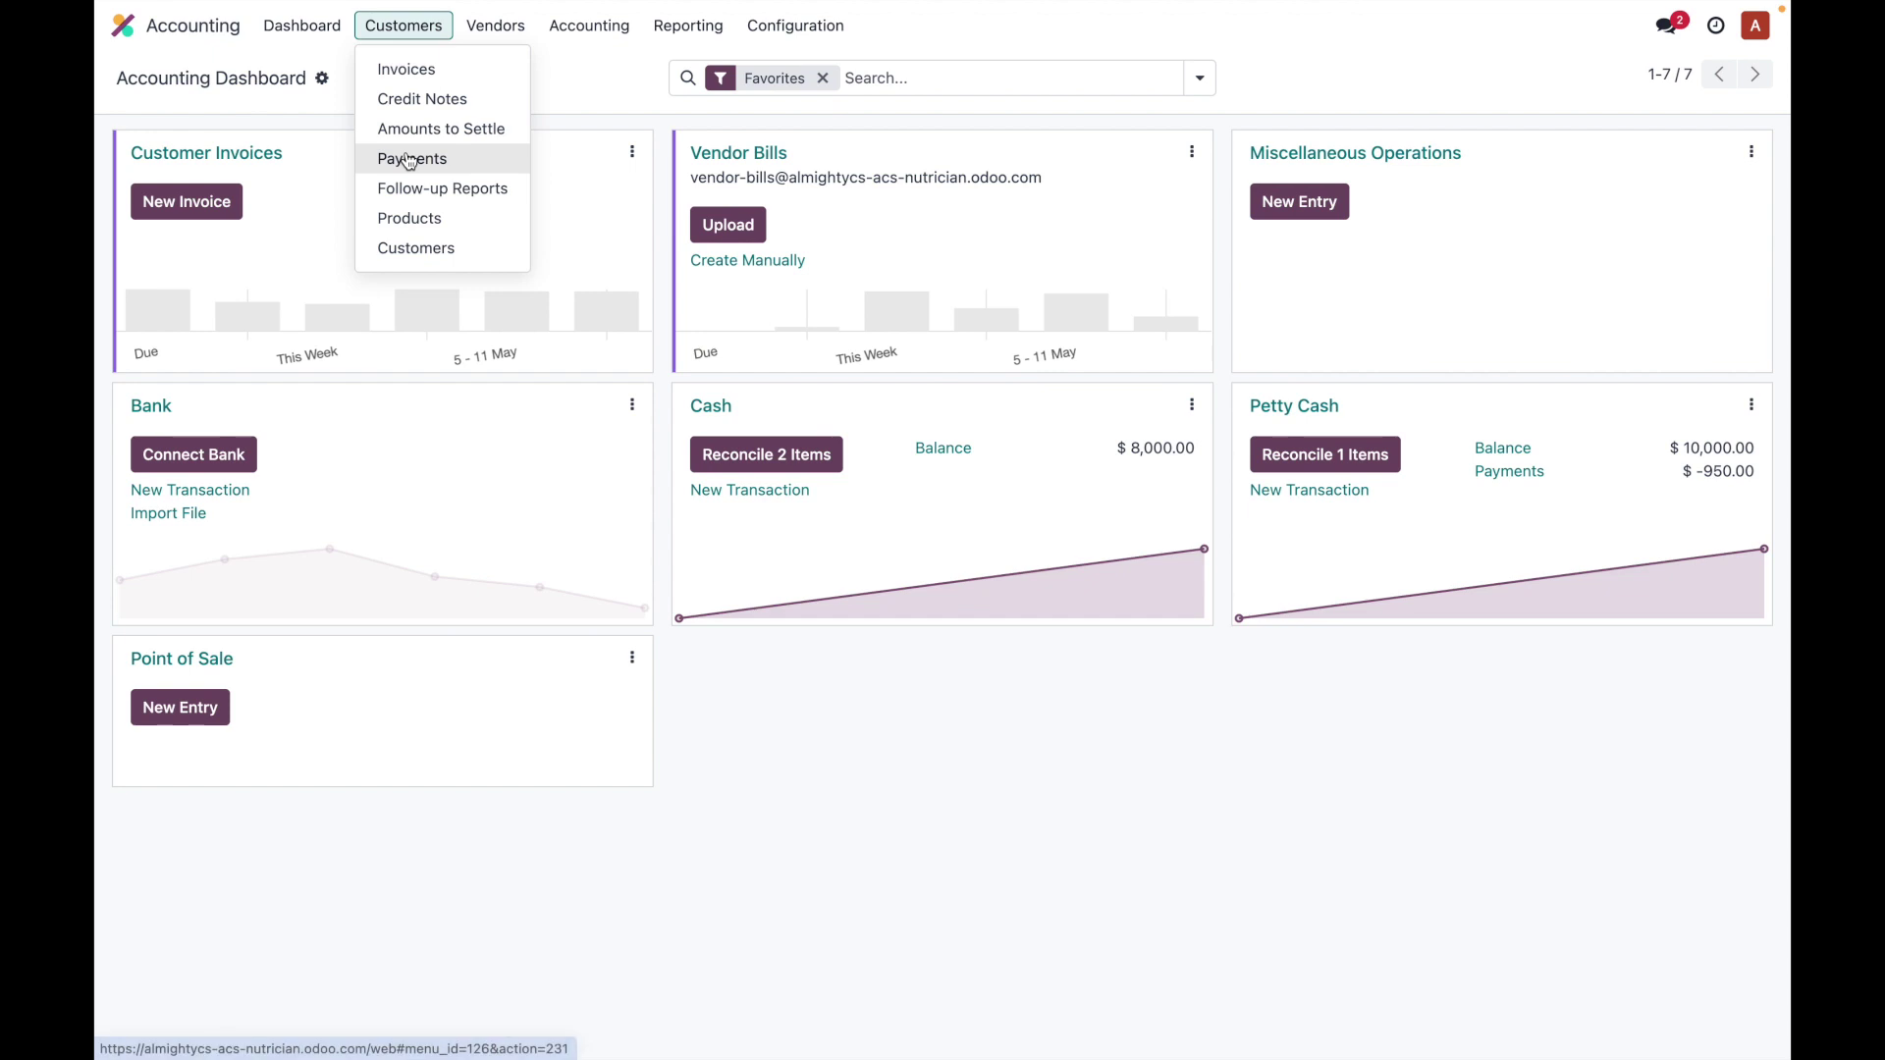
pyautogui.click(688, 26)
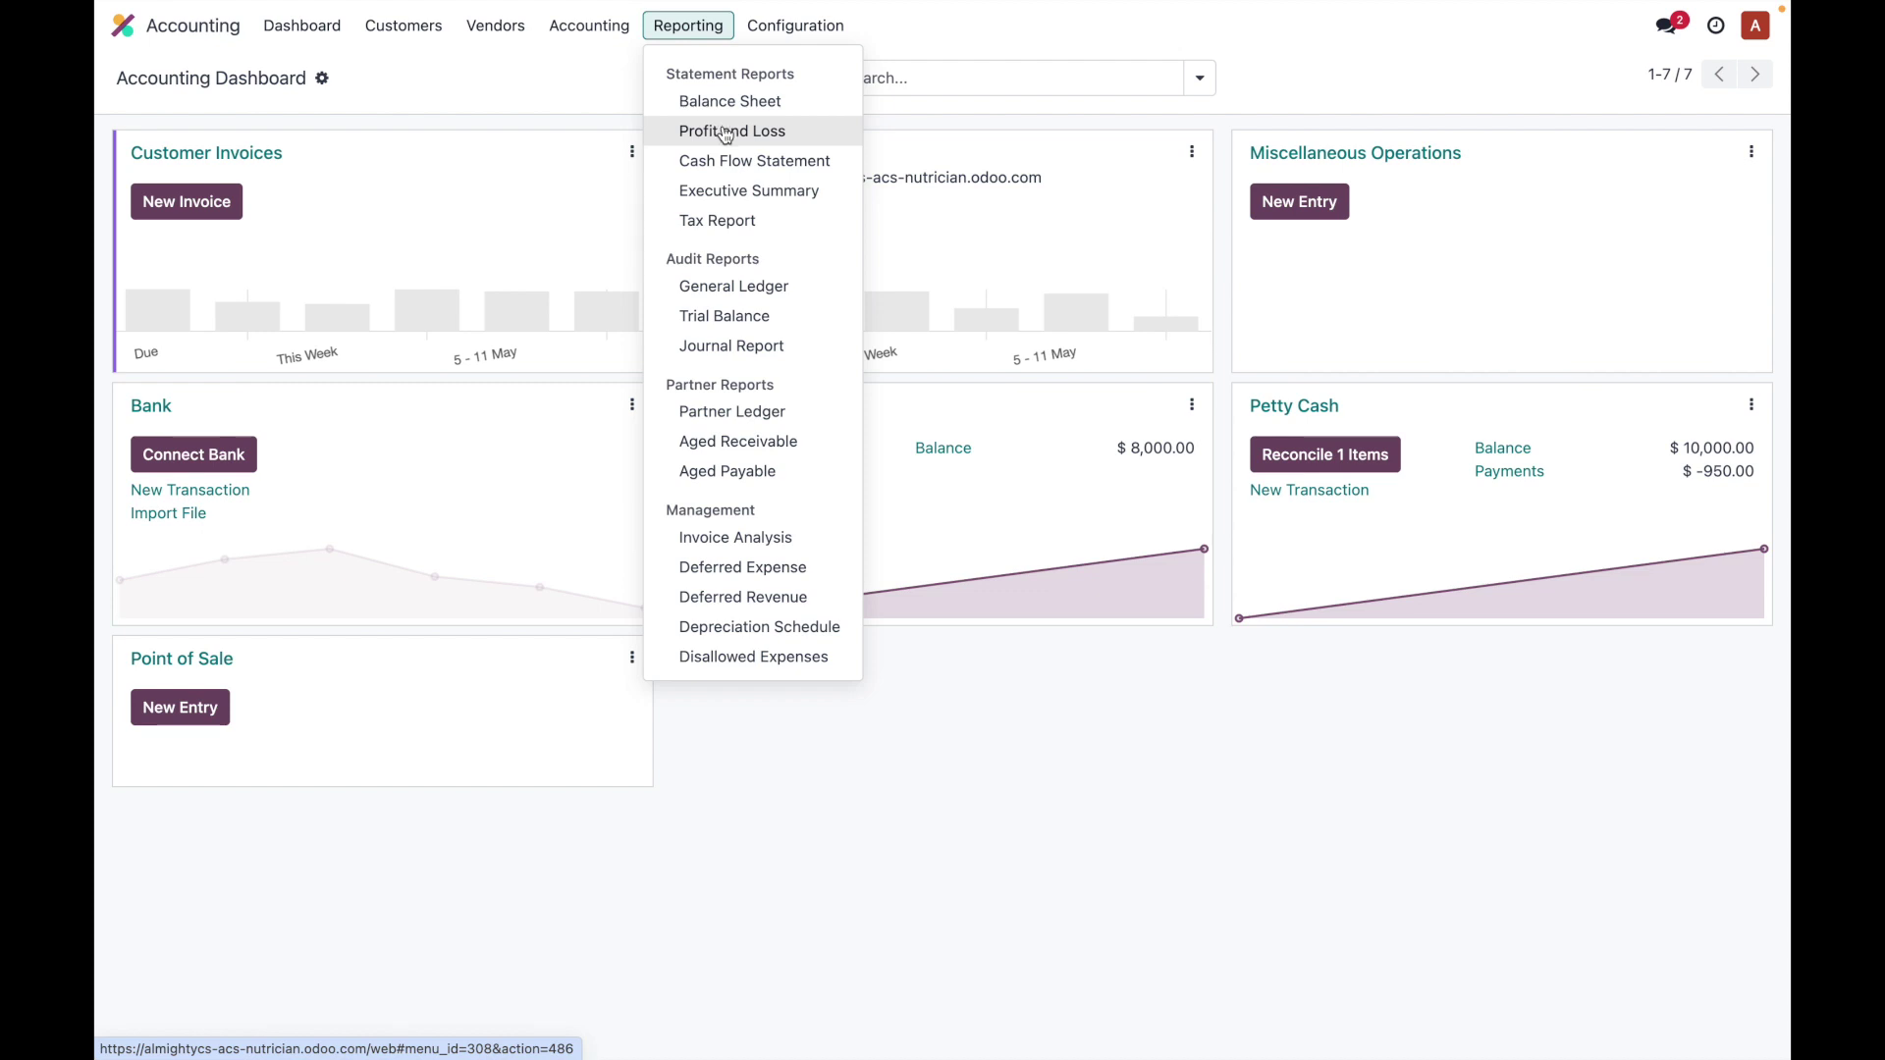
pyautogui.click(742, 287)
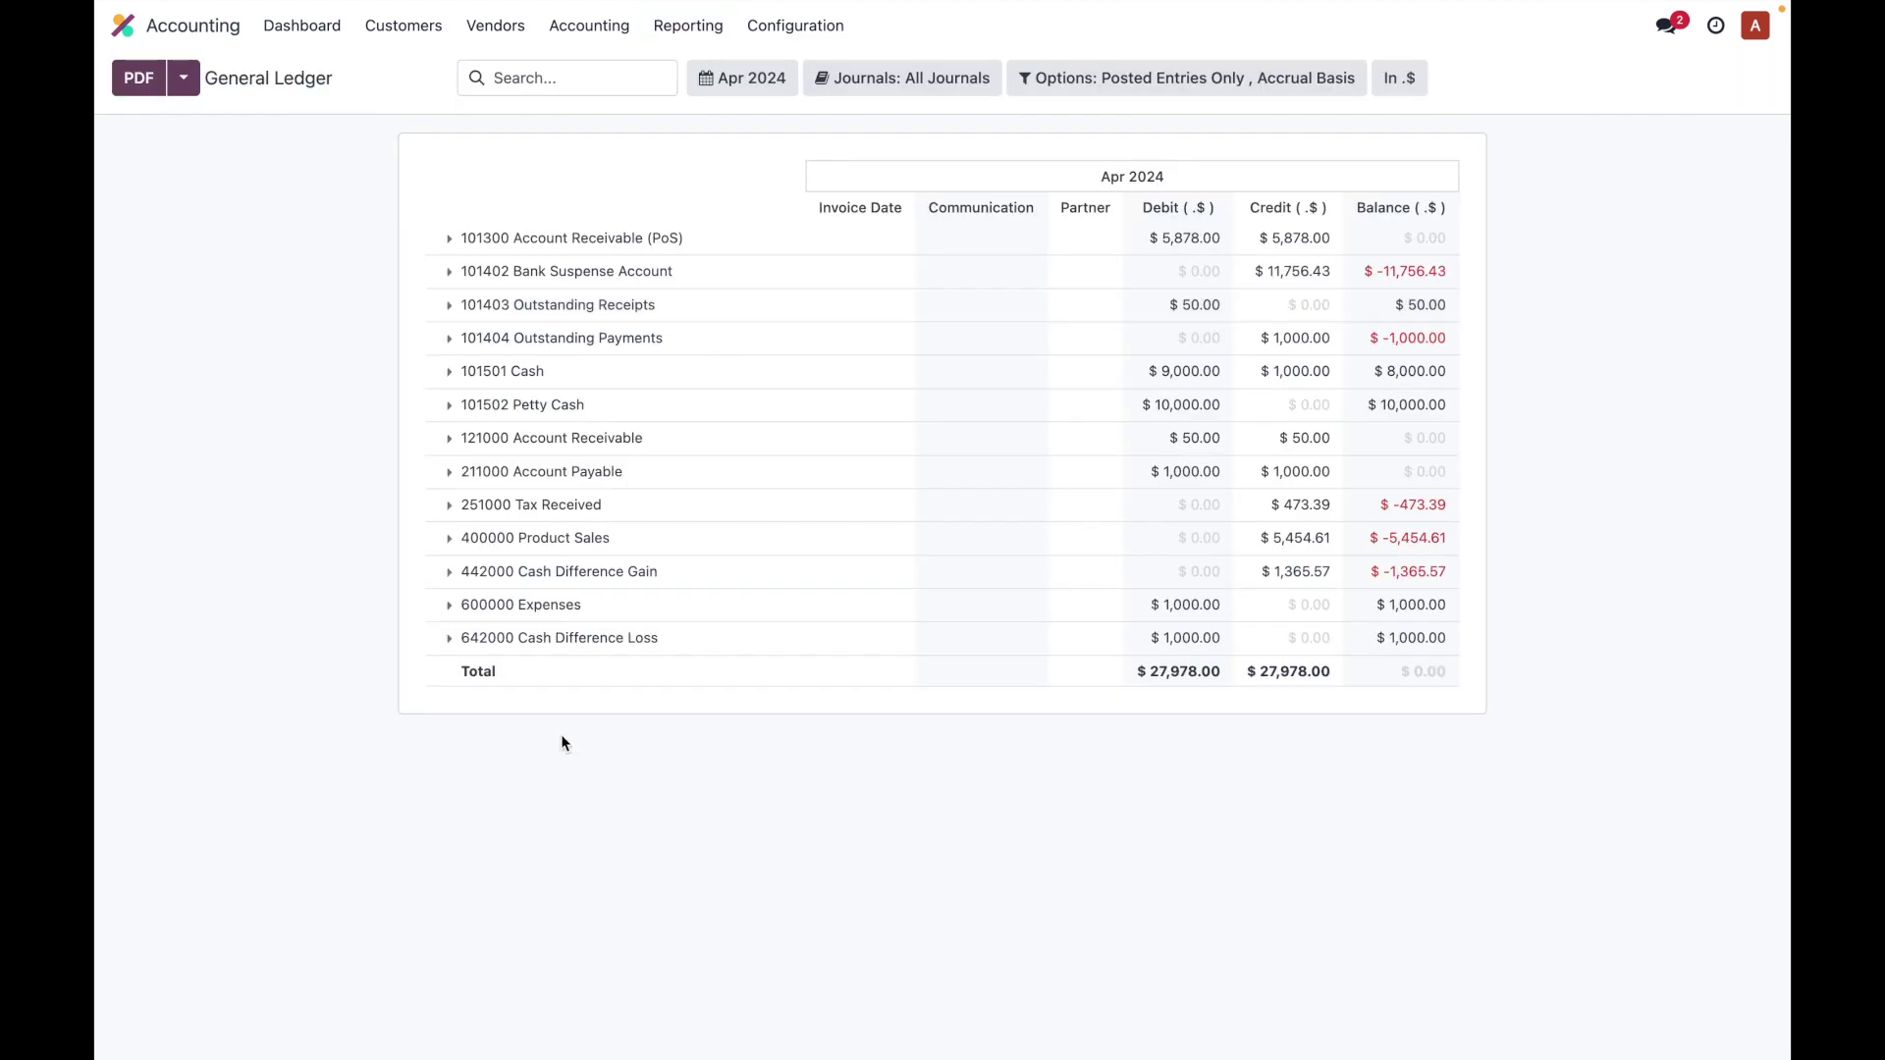
# Filter the General Ledger to the Petty Cash journal, then return to the apps home screen
pyautogui.click(895, 82)
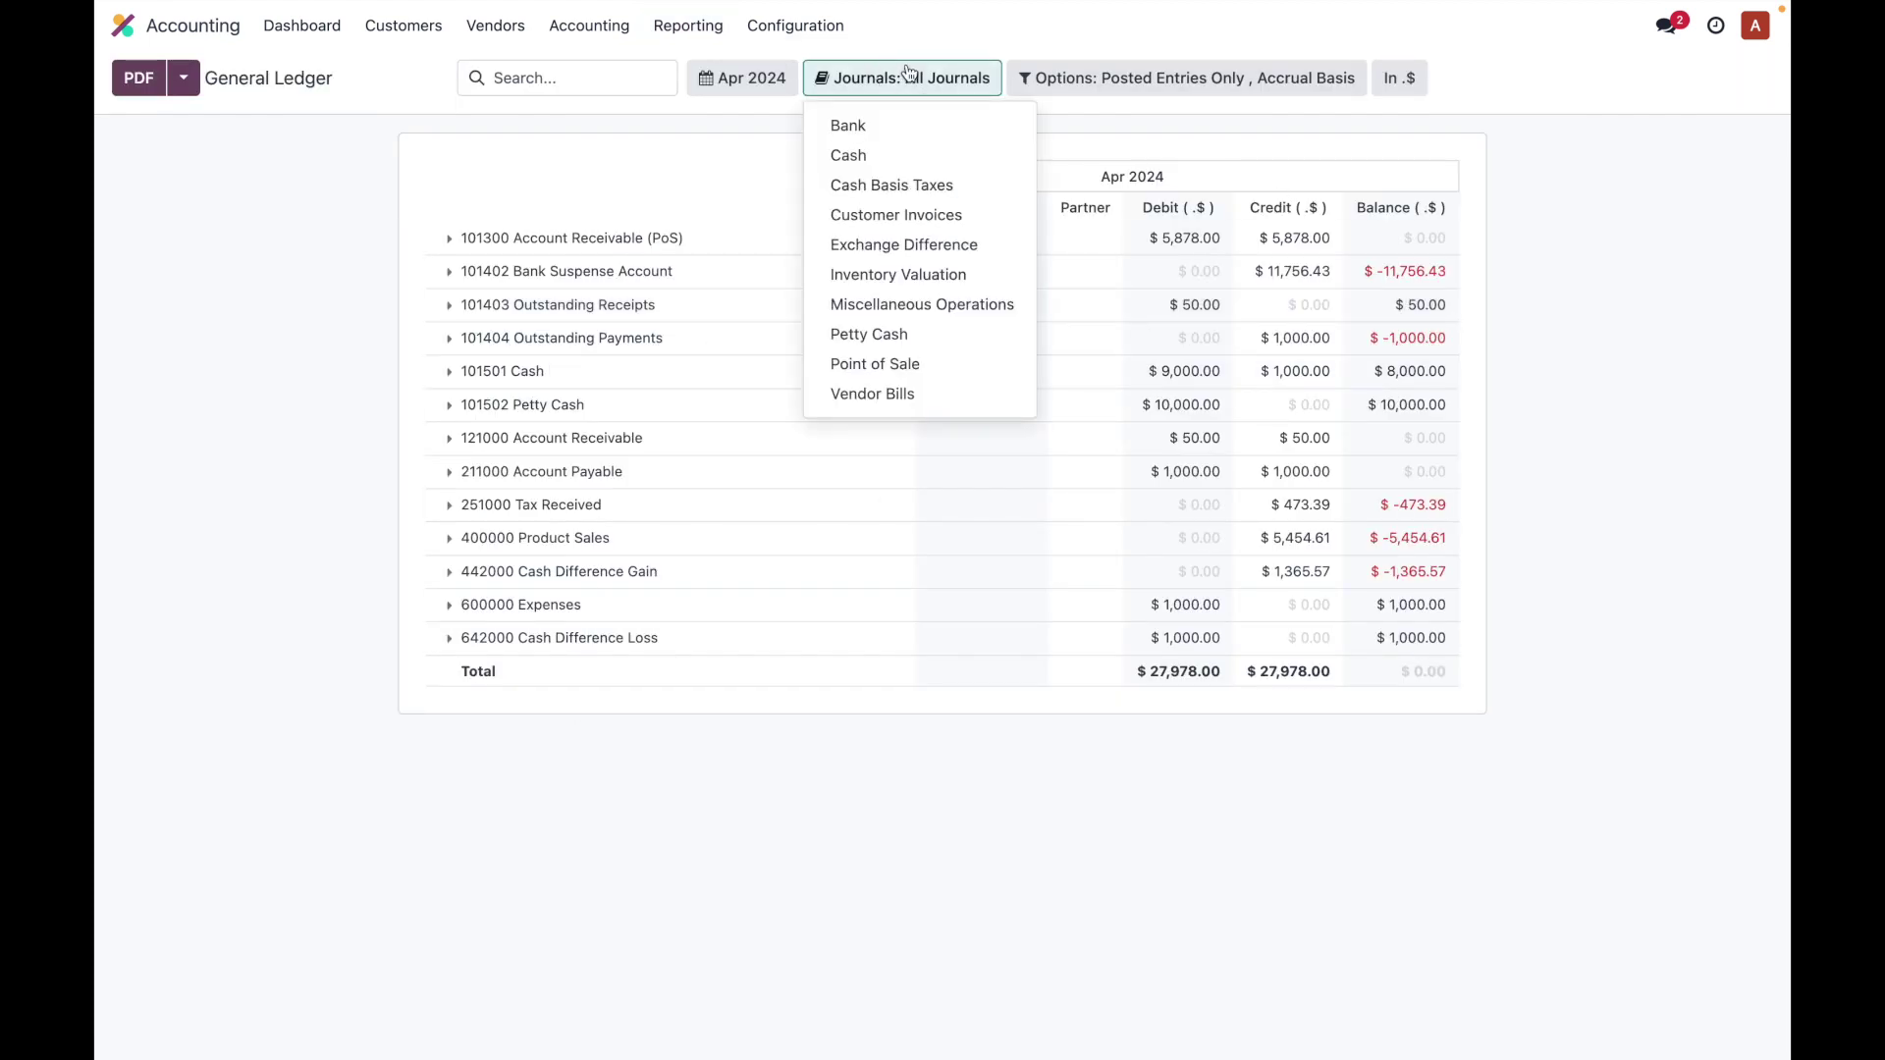
pyautogui.click(936, 339)
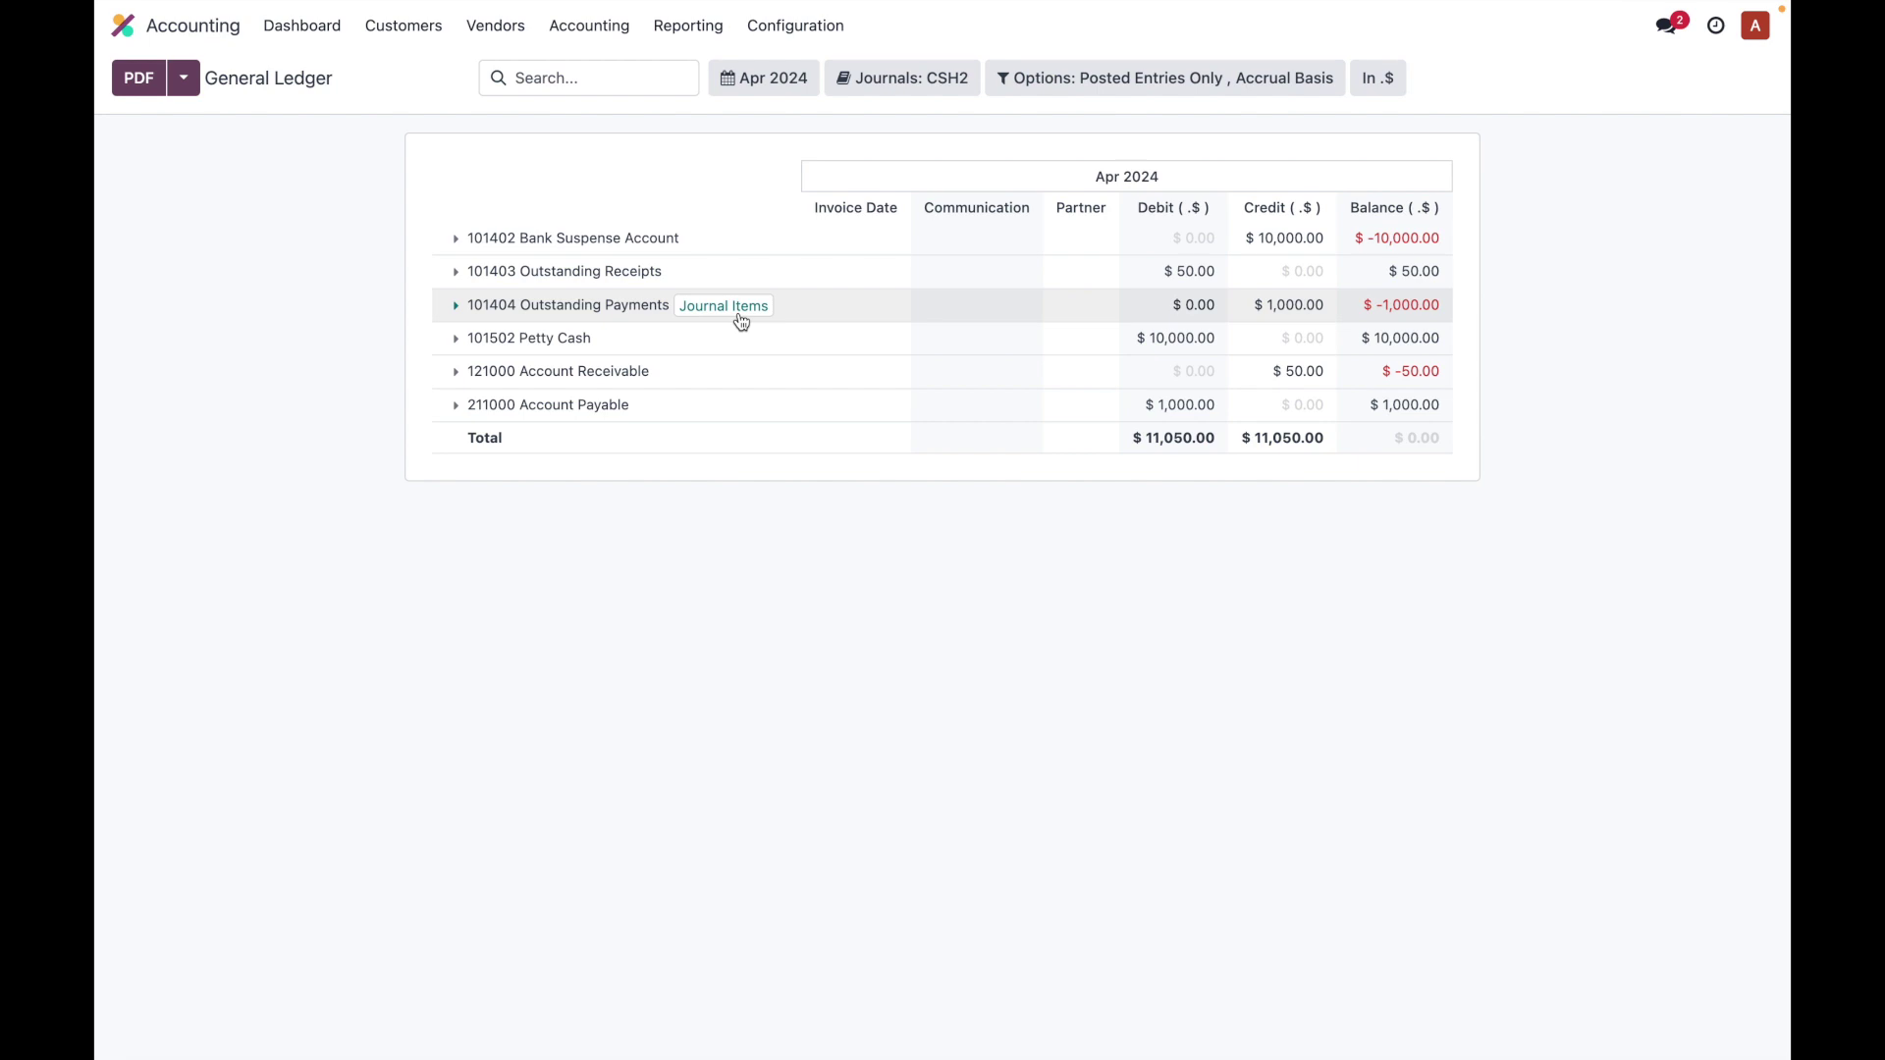
pyautogui.click(123, 25)
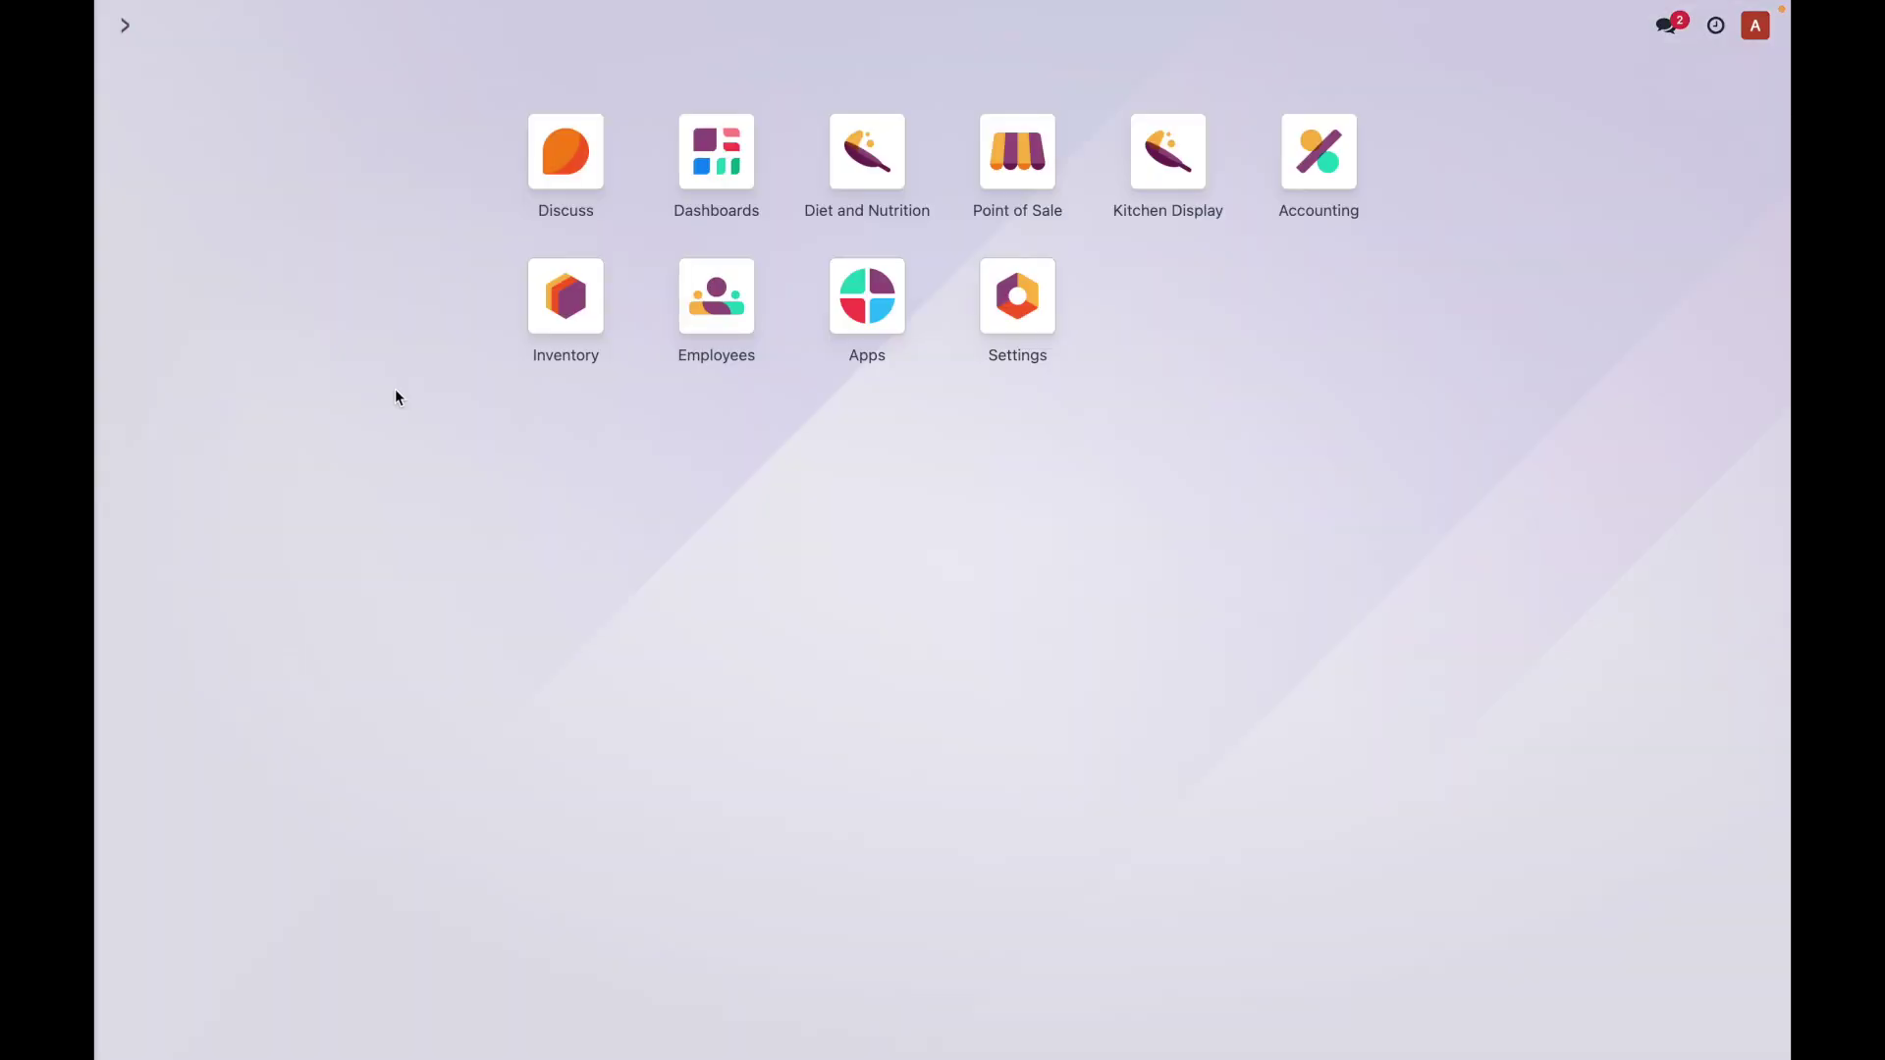